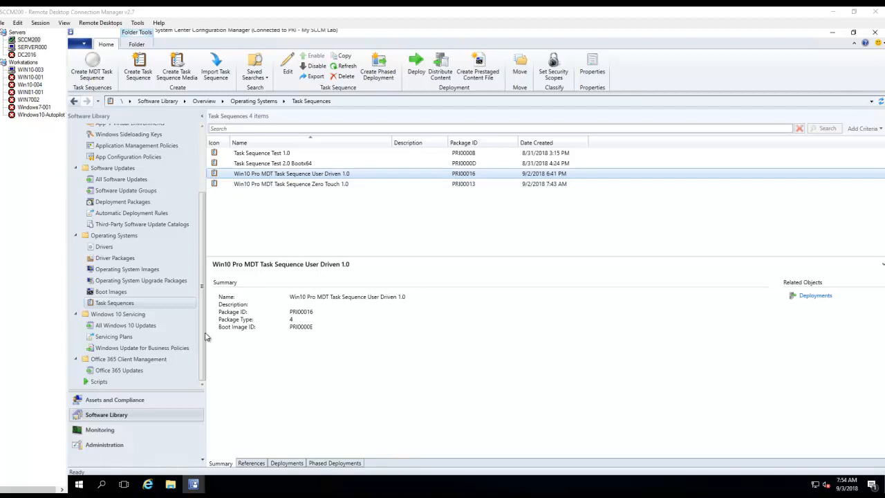
Step: Launch the UDI Wizard Designer from the Microsoft Deployment Toolkit and start a new default wizard configuration
click(84, 480)
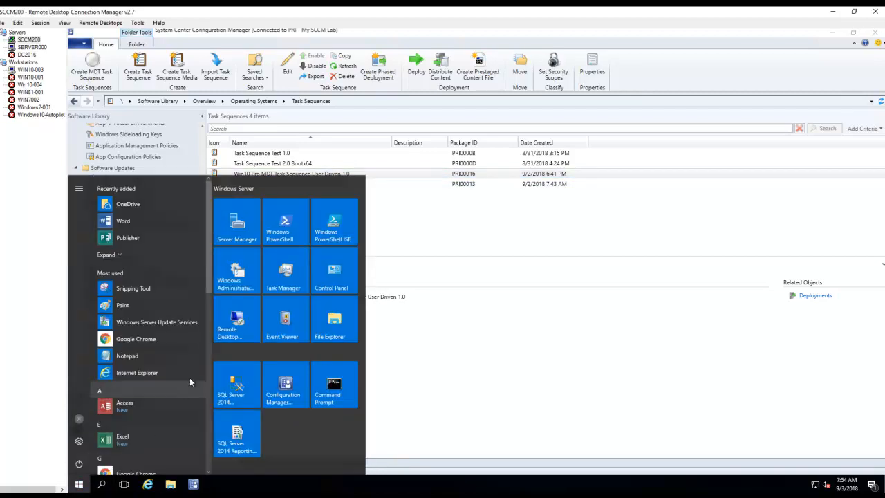
scroll(180, 379, down, 10)
scroll(186, 324, up, 3)
click(176, 280)
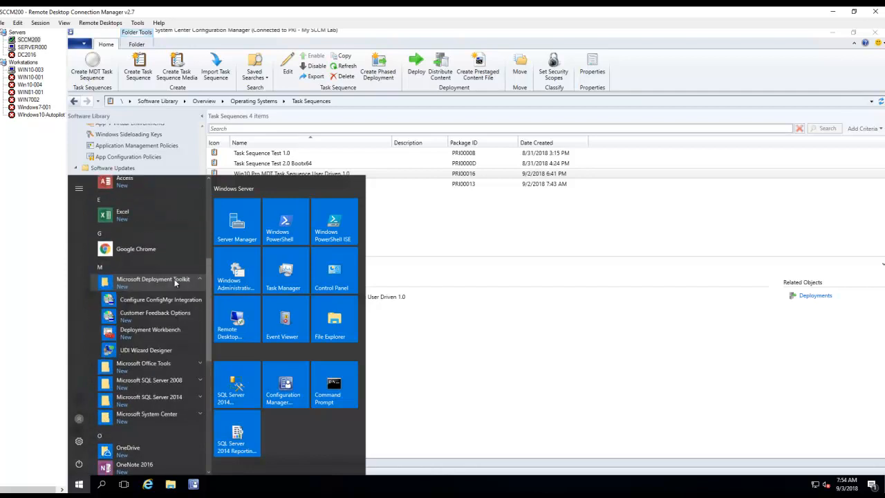
click(146, 350)
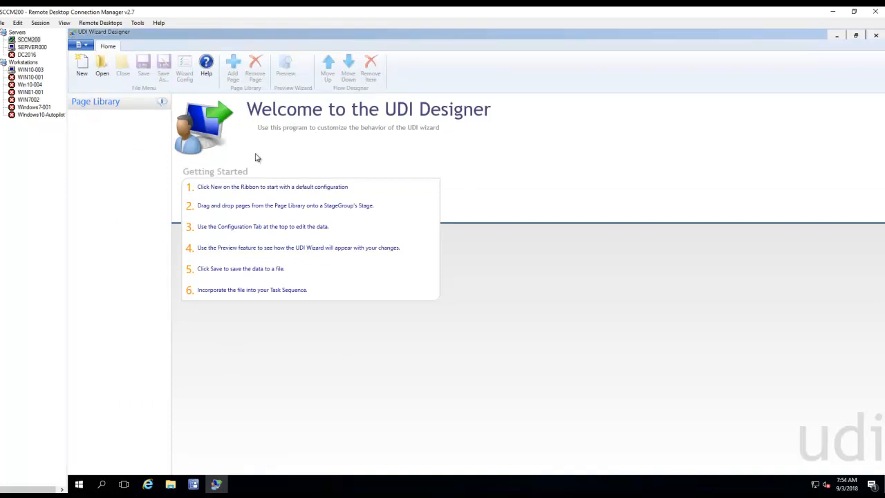
click(81, 68)
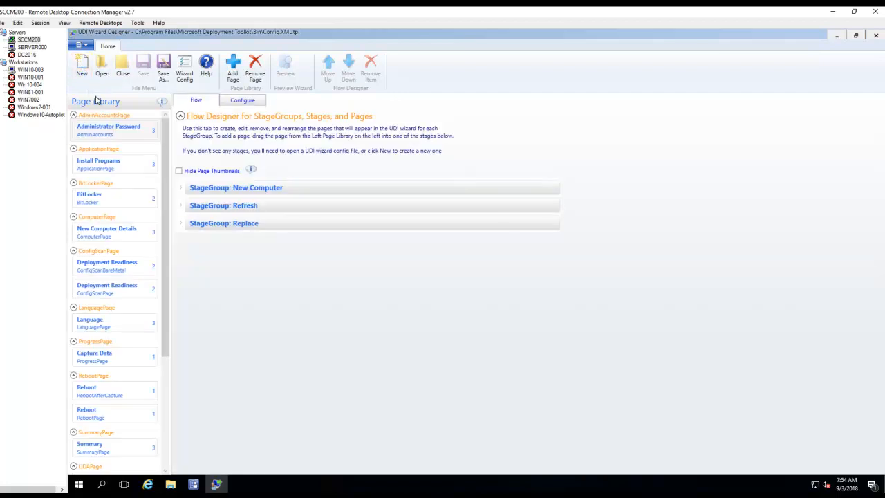
Step: Save the new wizard configuration as custom.xml in \\dc2016\Apps\Image\MDTToolKit\Scripts
click(86, 48)
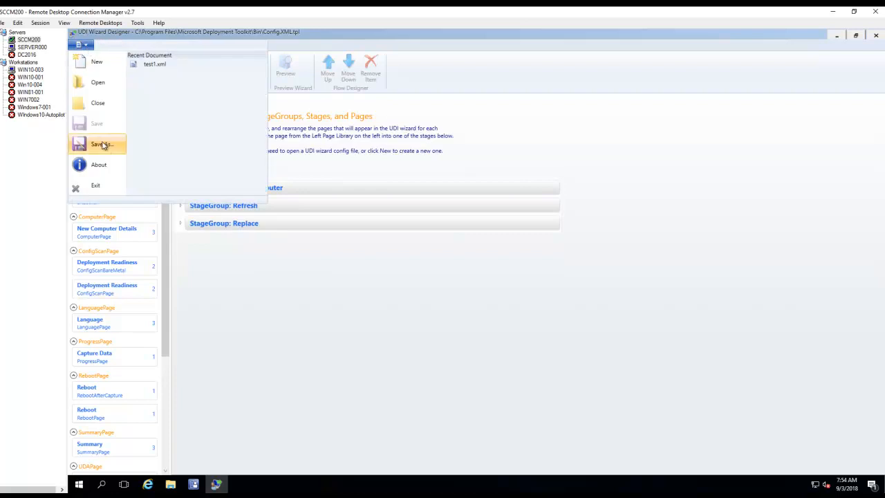
click(105, 150)
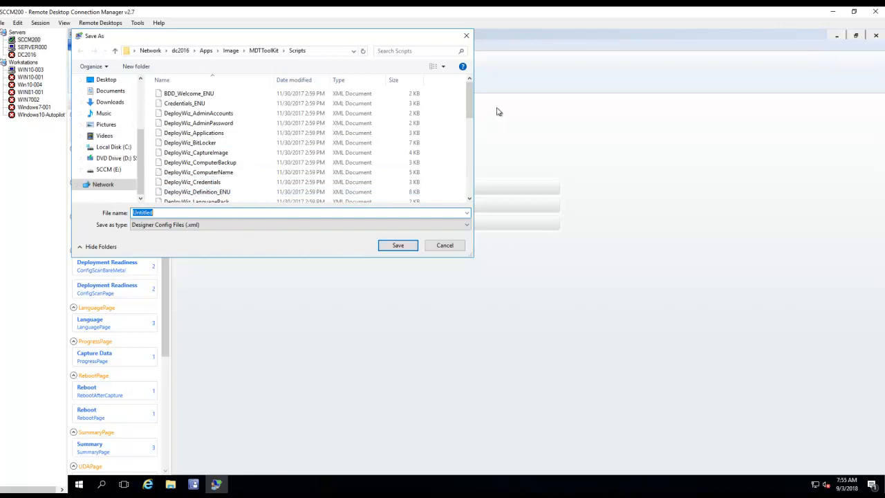
scroll(471, 104, down, 1)
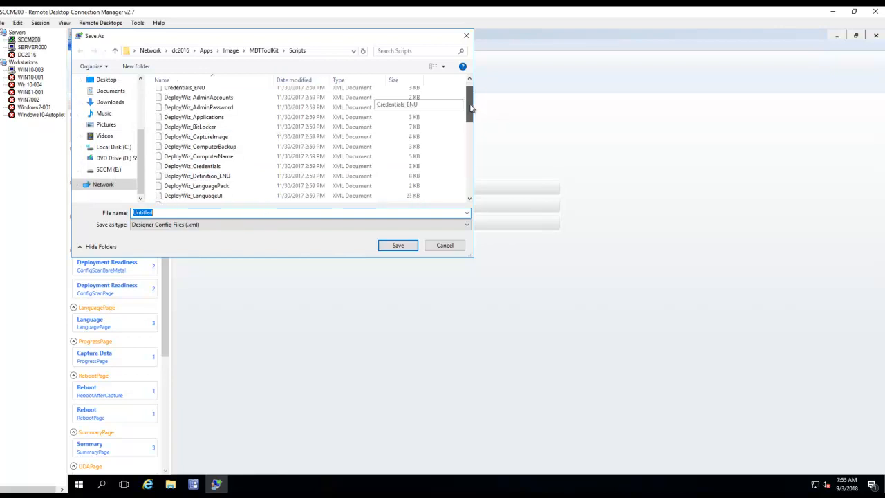
click(324, 51)
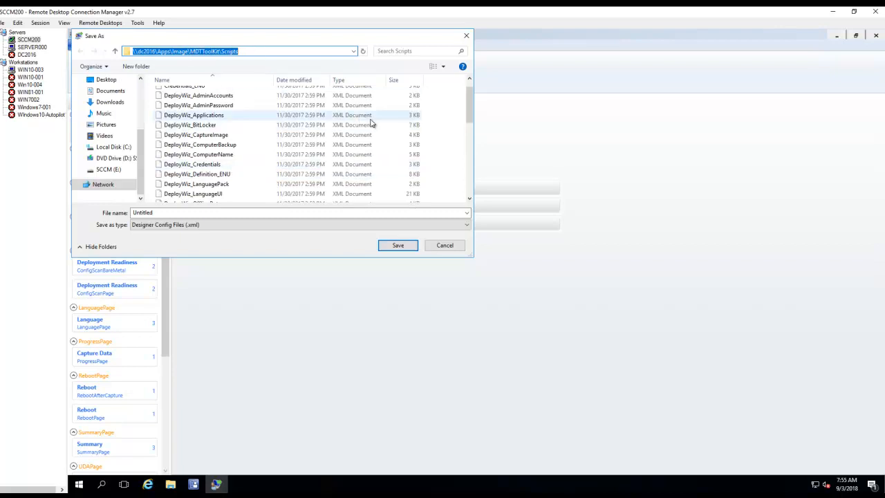
click(260, 211)
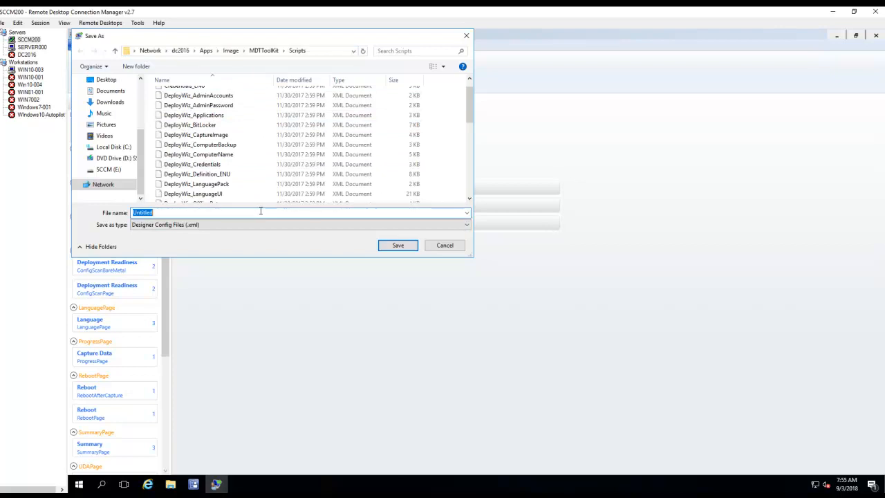
text(cus)
click(395, 251)
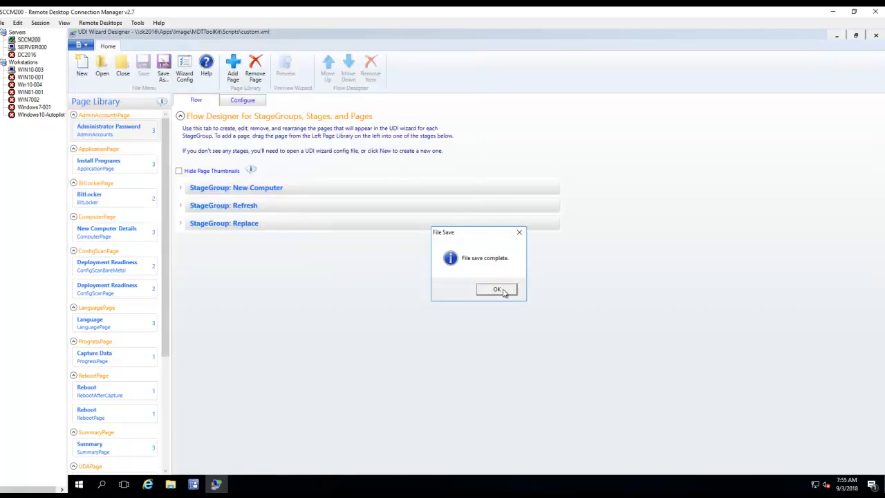
click(501, 290)
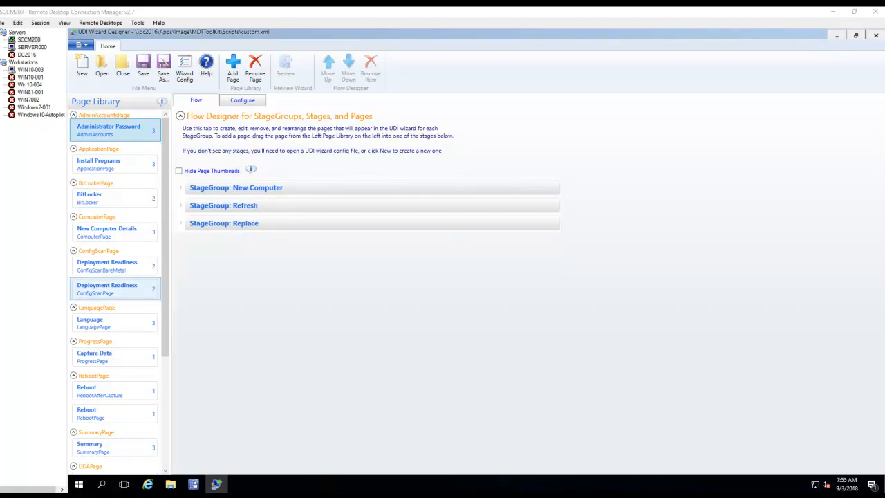
Step: Examine the Administrator Password page configuration and the Install Programs page's software and site settings
click(125, 135)
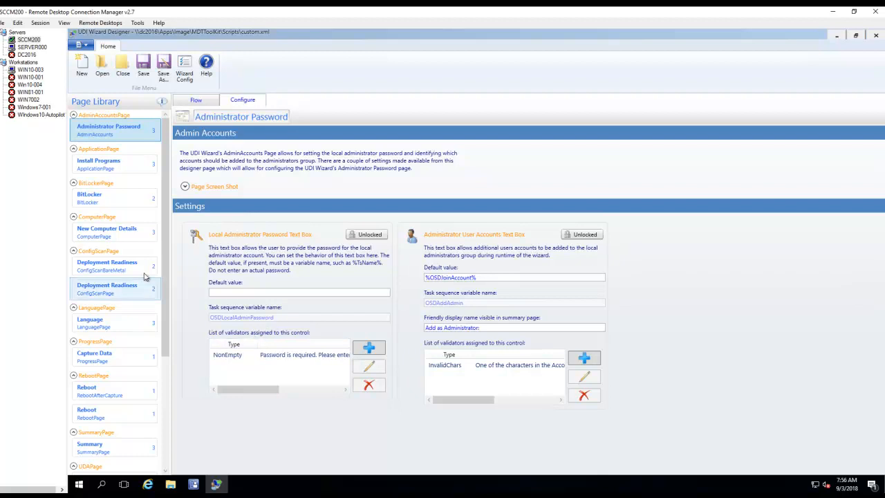
mouse_move(116, 161)
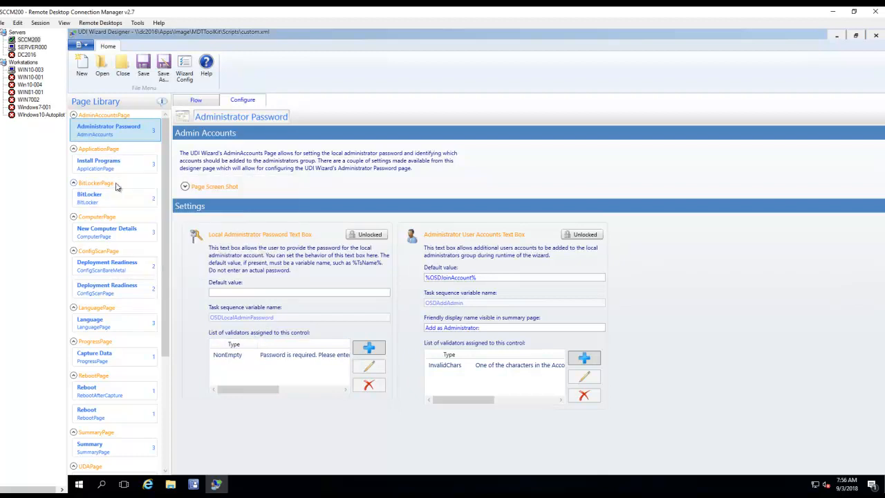
click(118, 170)
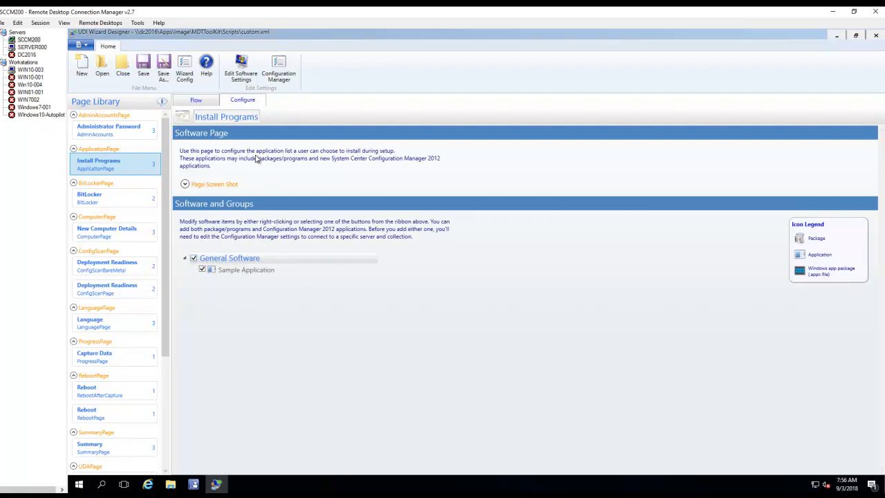
click(247, 78)
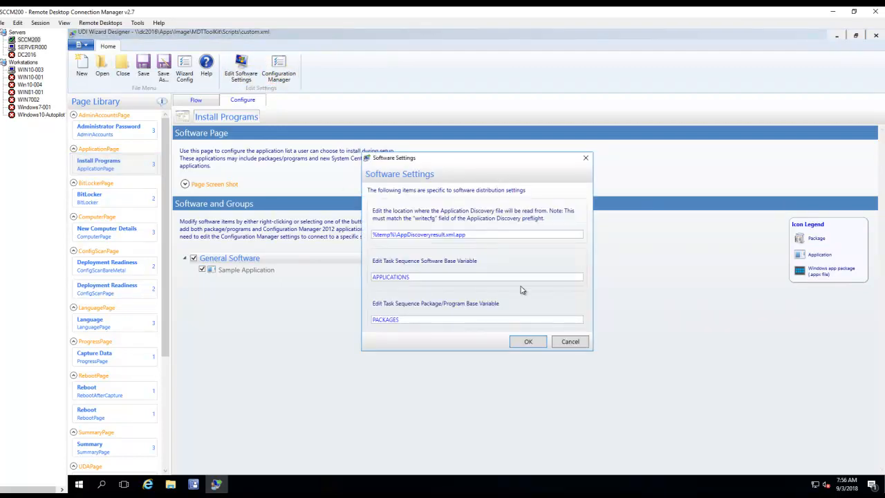
click(570, 341)
click(276, 61)
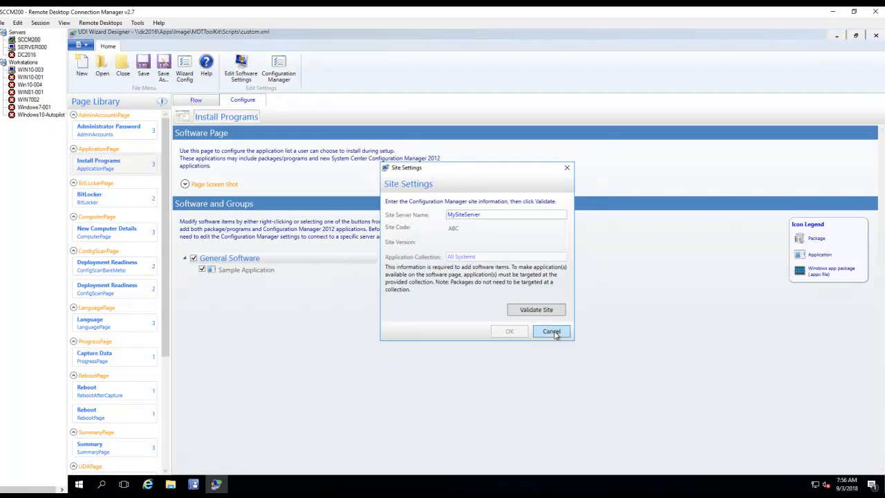
click(551, 332)
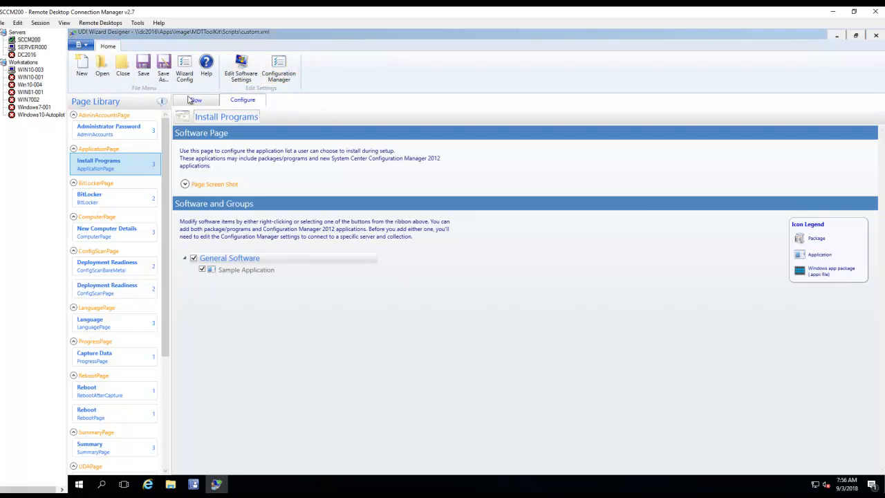
Step: Set the Install Programs page's Configuration Manager site server name to SCCM200 and validate the site
click(286, 78)
double_click(510, 220)
text(SCCM200)
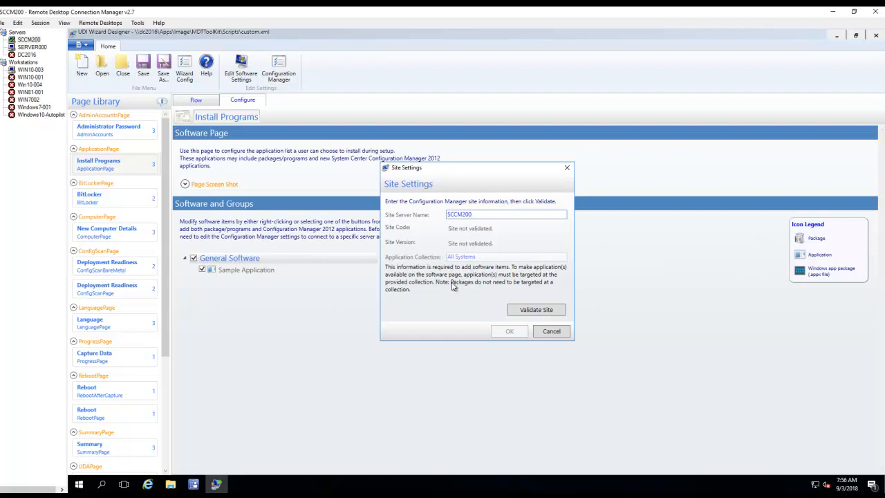
click(534, 311)
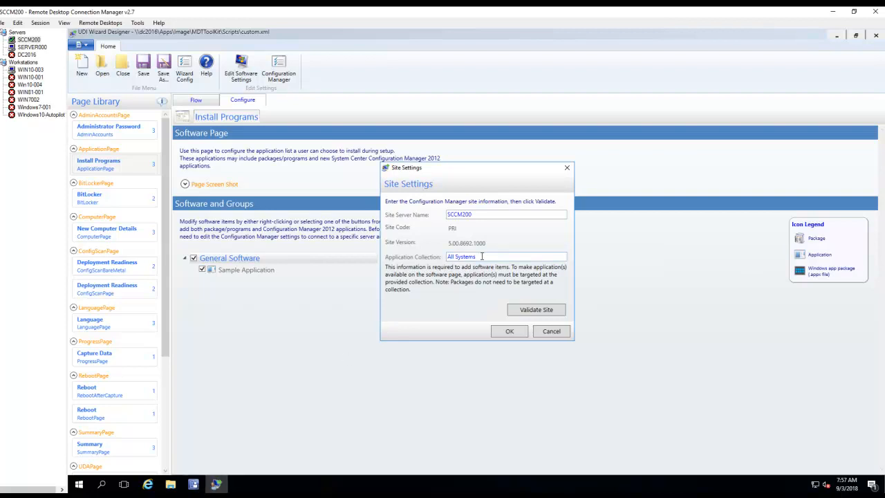
Step: Switch to the Configuration Manager console and open the Device Collections list under Assets and Compliance
click(193, 483)
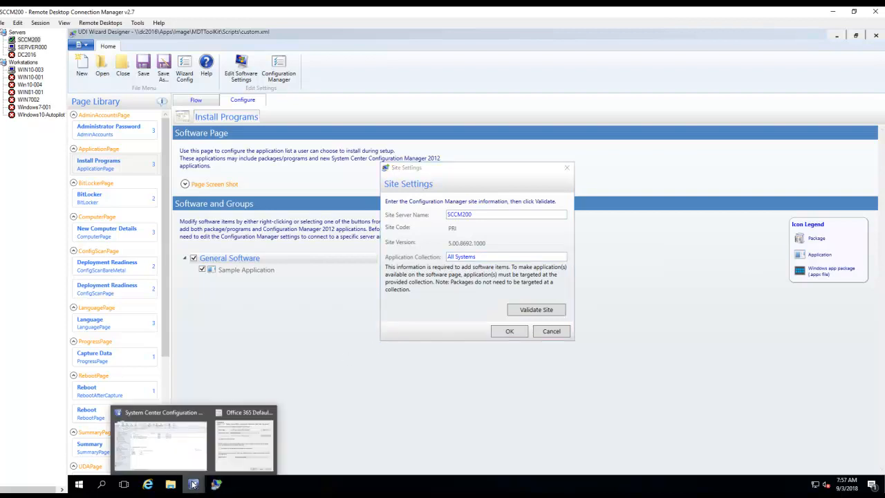
click(156, 459)
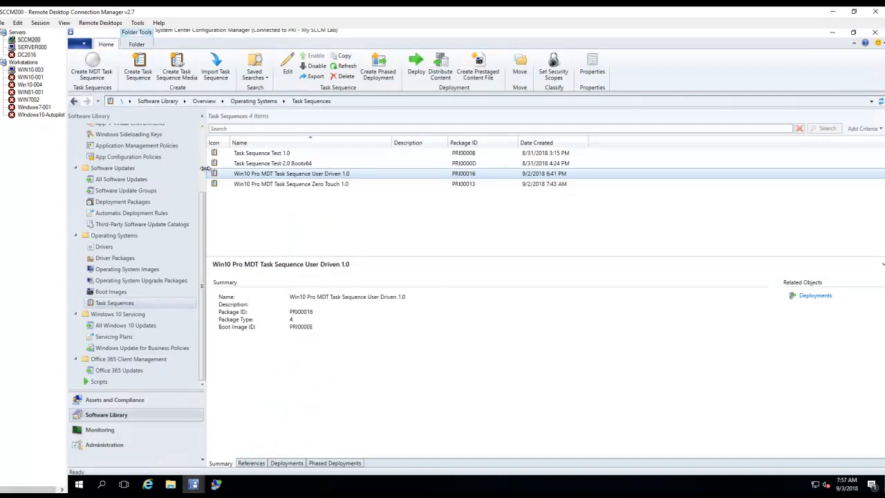
scroll(166, 166, up, 3)
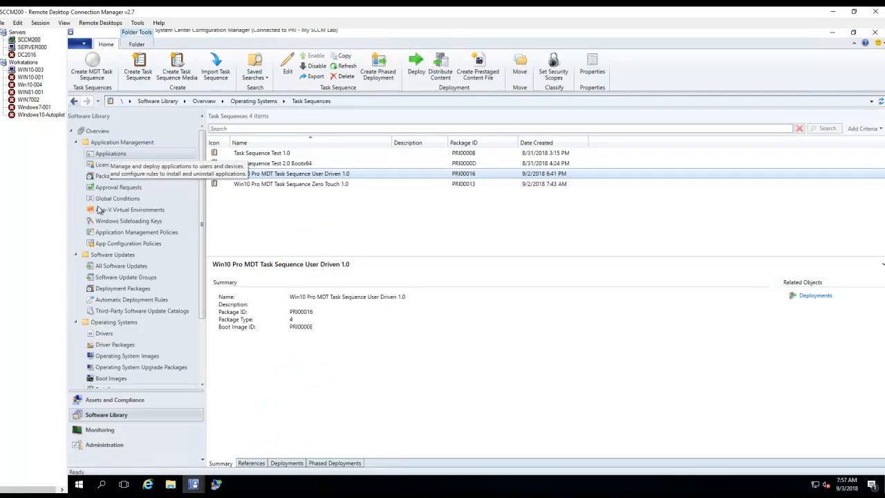
click(104, 400)
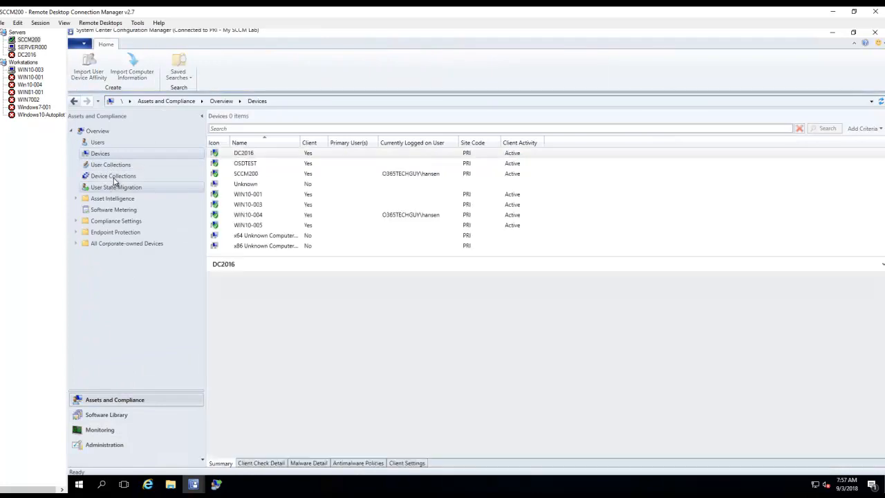
click(118, 177)
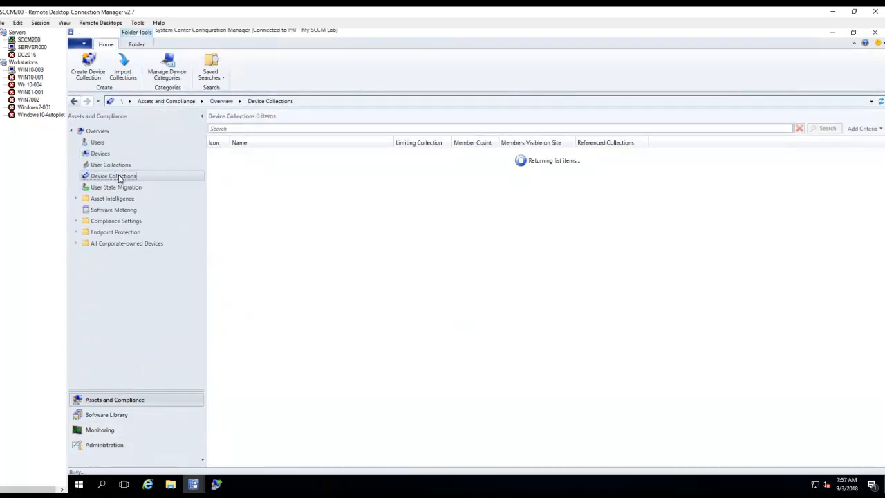
Step: Create a device collection named UDI Applications, limited to All Systems and without membership rules
right_click(119, 177)
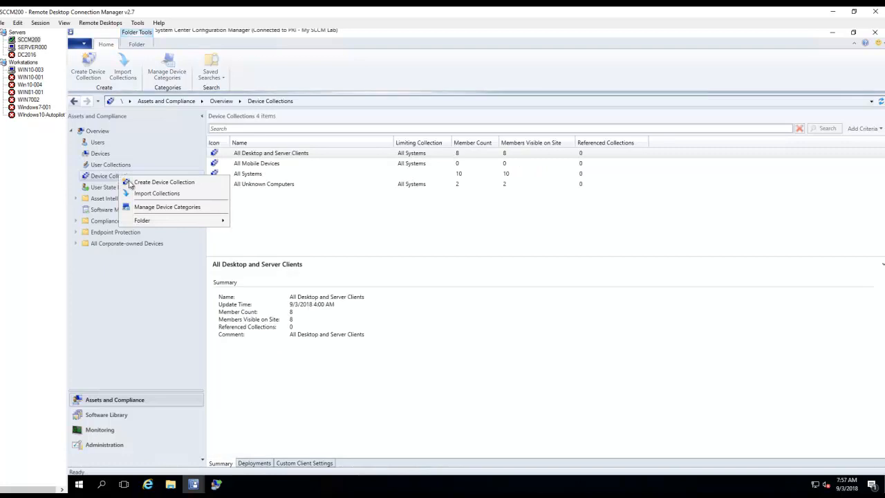
click(165, 183)
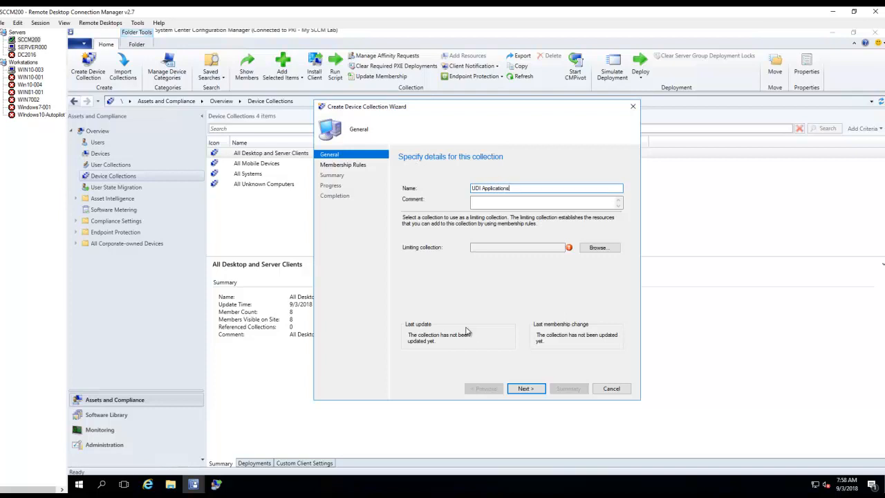
click(606, 249)
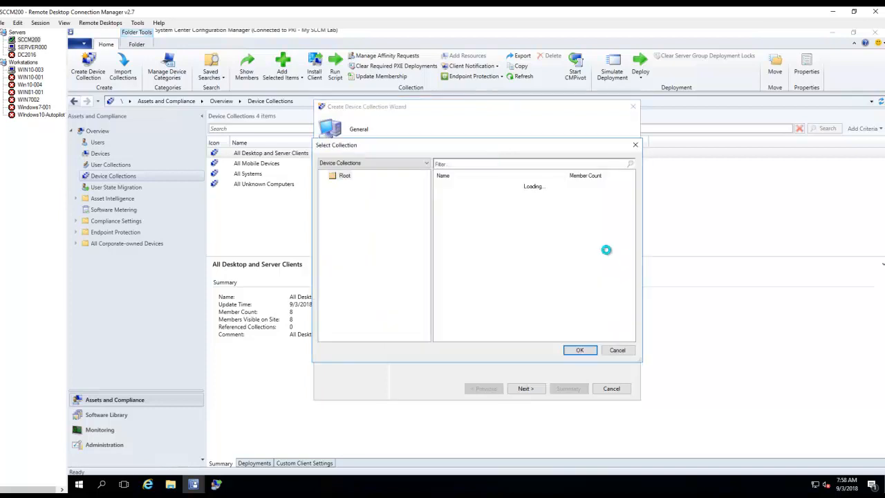
click(466, 202)
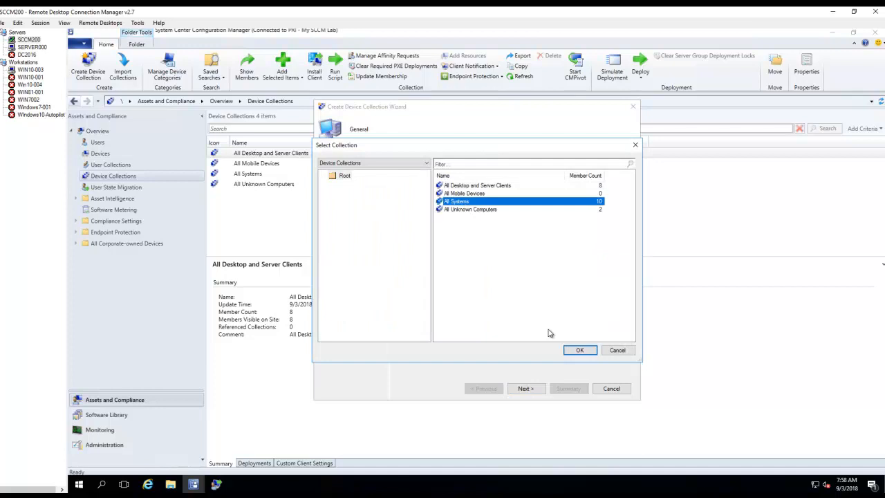
click(579, 350)
click(525, 390)
click(526, 396)
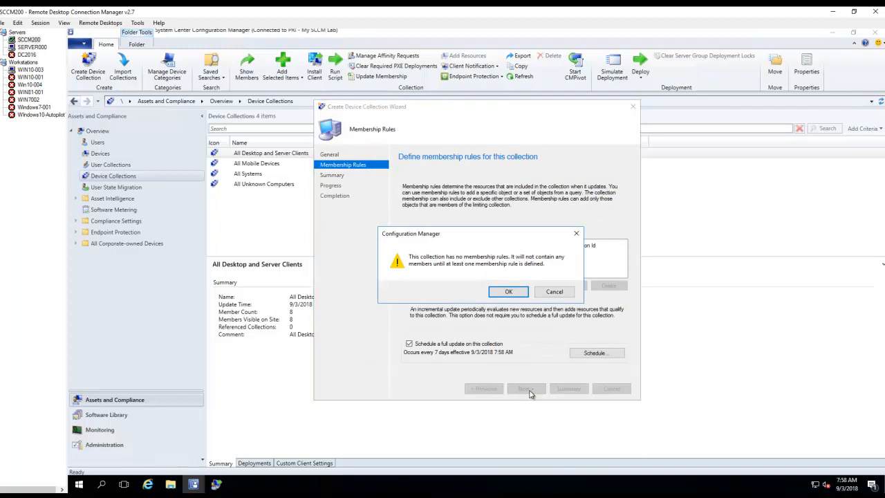
click(515, 291)
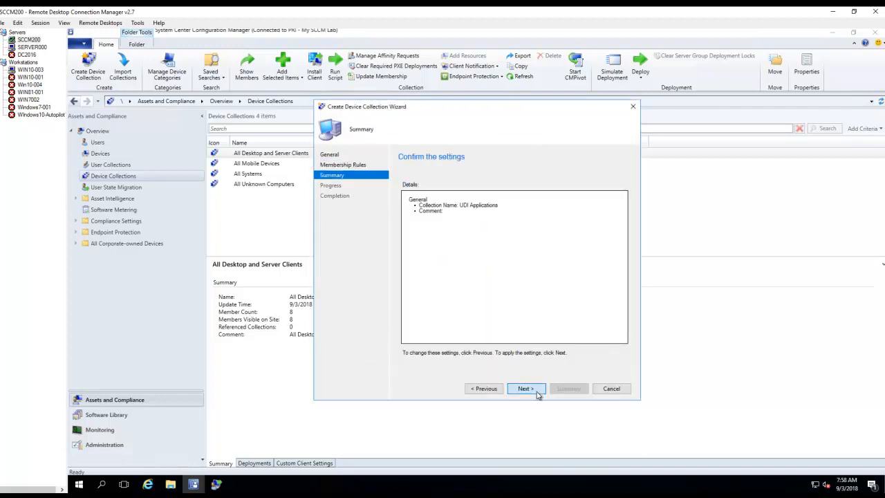
click(536, 391)
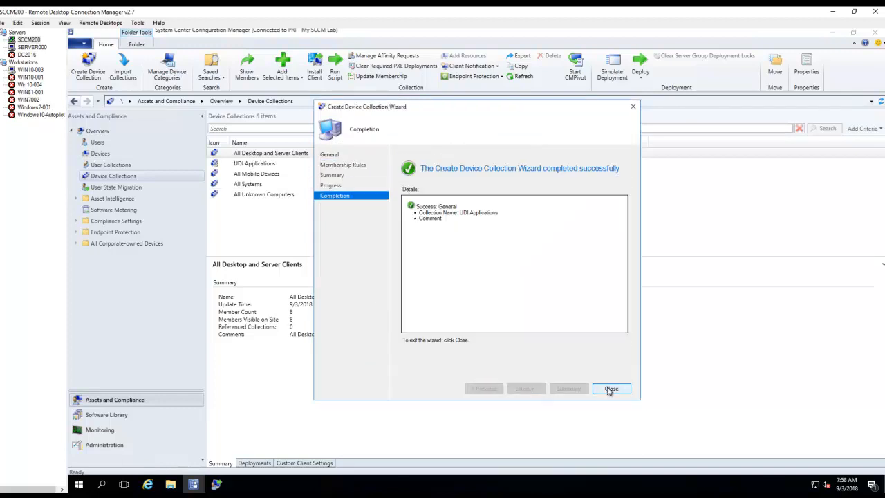
click(611, 388)
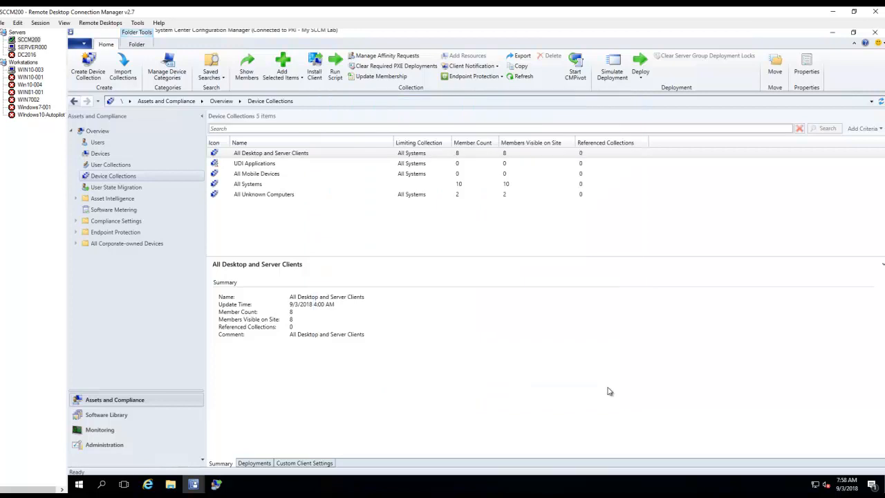
Step: Refresh the UDI Applications device collection
click(264, 164)
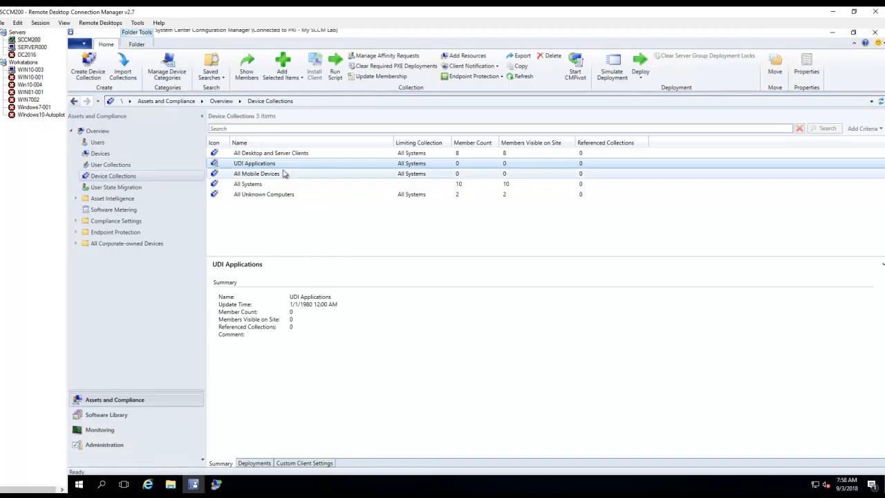
right_click(283, 165)
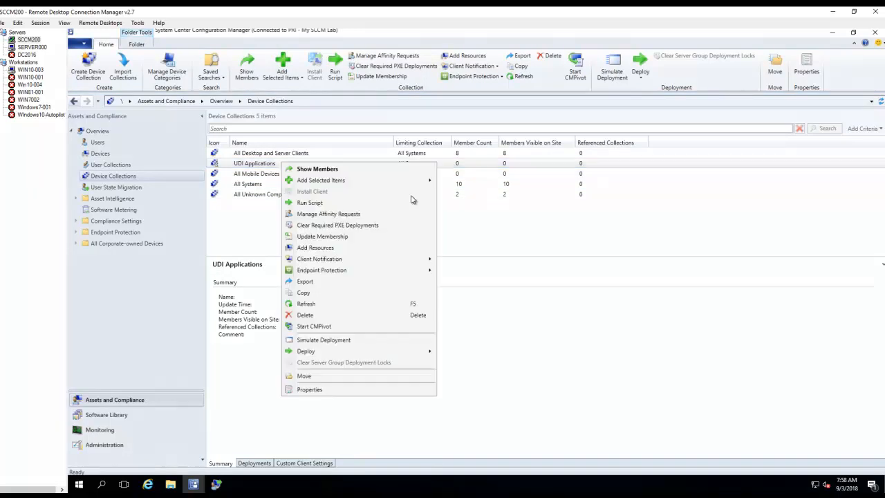
click(311, 304)
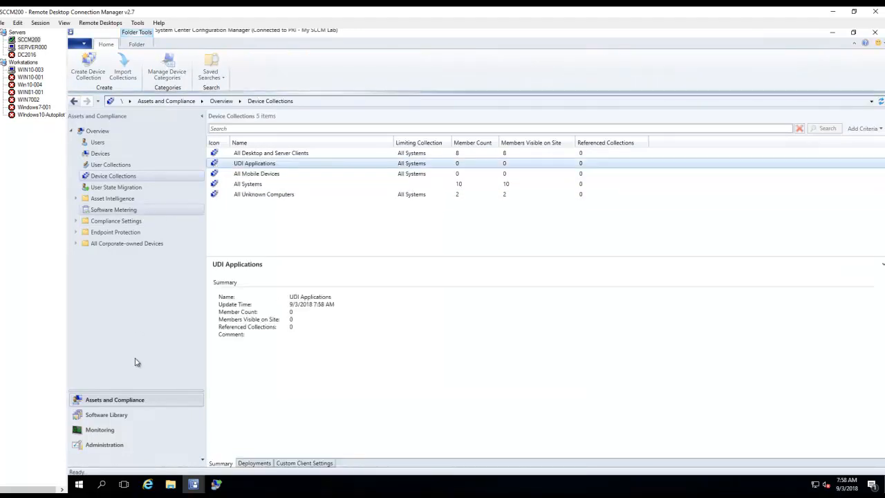
Step: Open the Applications list under Application Management in the Software Library
click(127, 418)
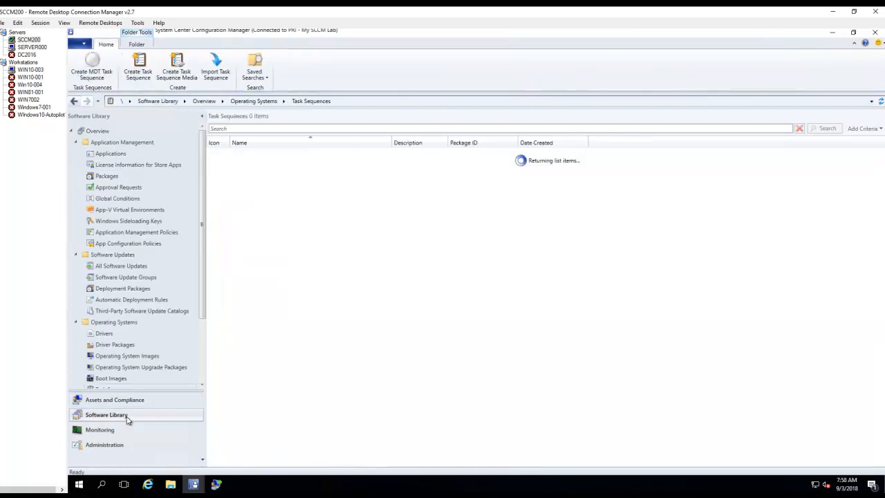
click(121, 155)
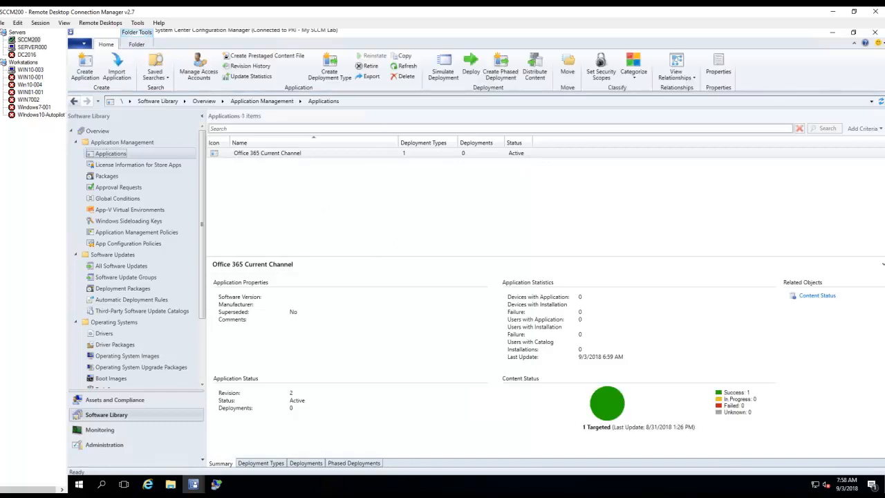
Step: Bring up the leftover Office 365 Default Deployment Type Properties dialog and dismiss it without saving
mouse_move(217, 484)
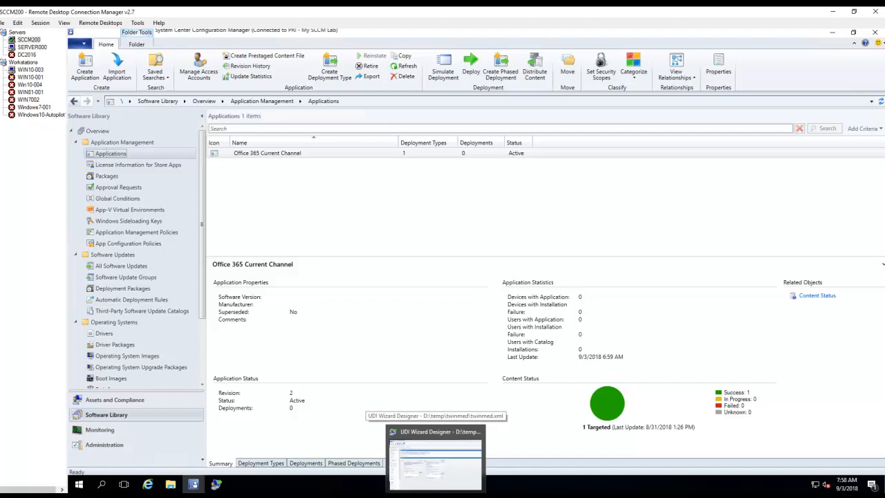
click(431, 471)
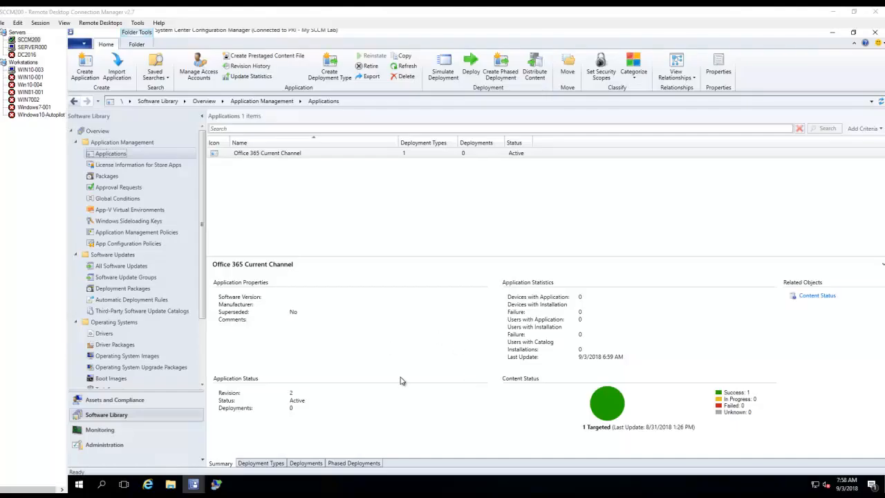
click(215, 483)
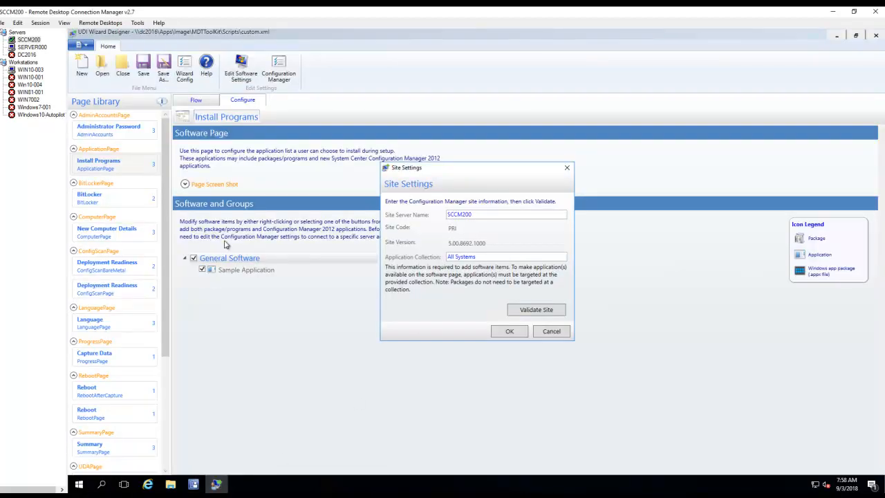
mouse_move(216, 483)
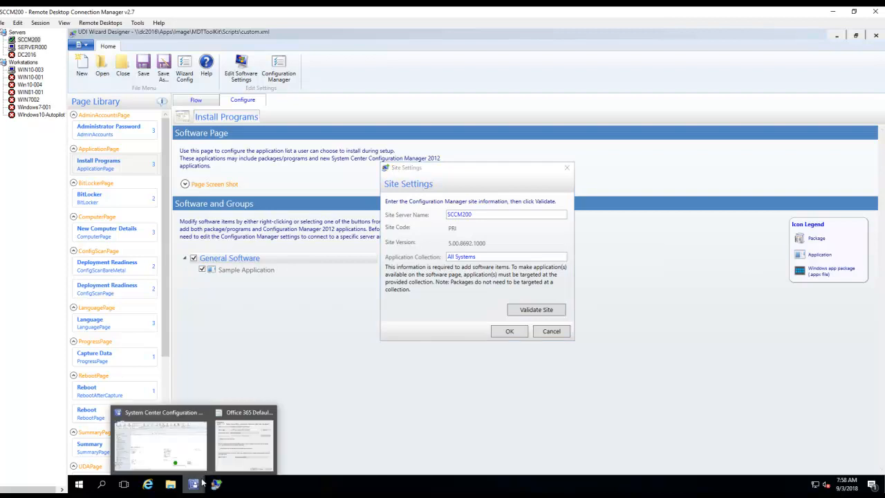
click(232, 438)
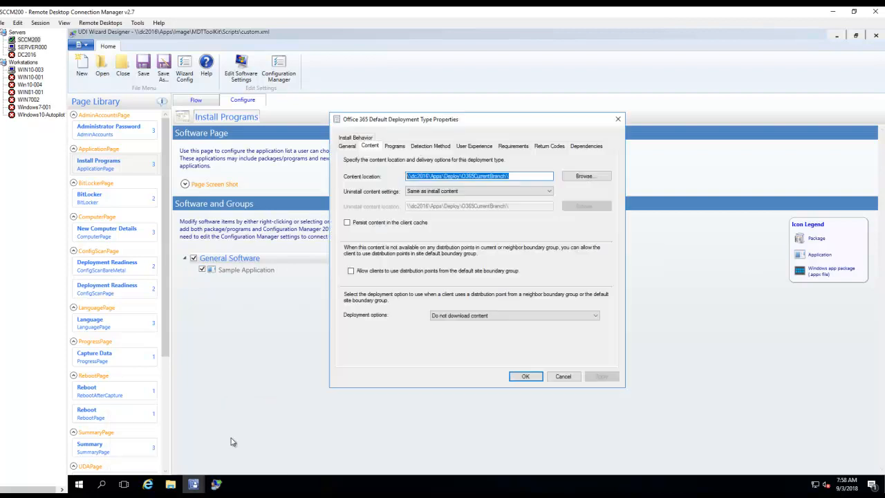
click(561, 378)
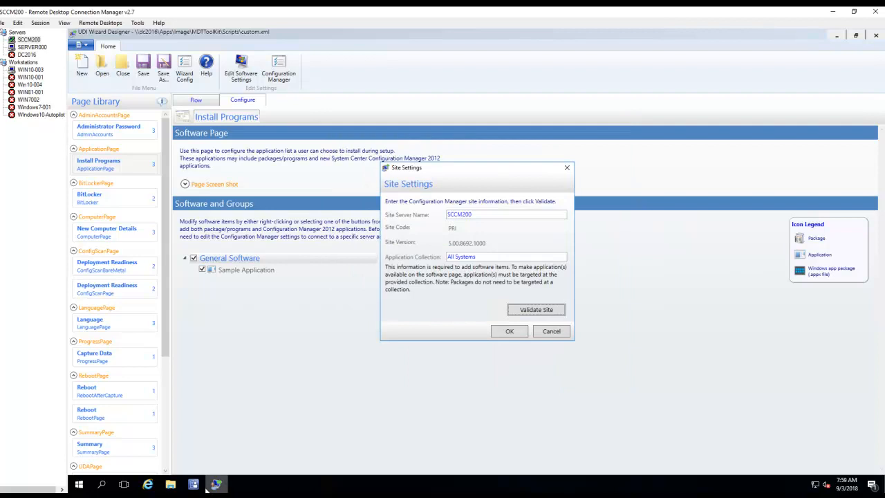
Step: In the Configuration Manager console, start deploying Office 365 Current Channel with the UDI Applications device collection as its target
click(194, 484)
right_click(316, 153)
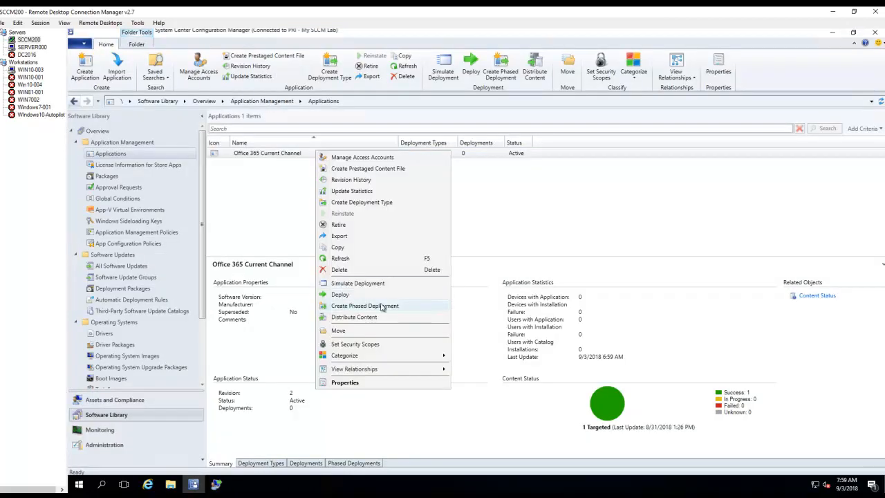
click(339, 294)
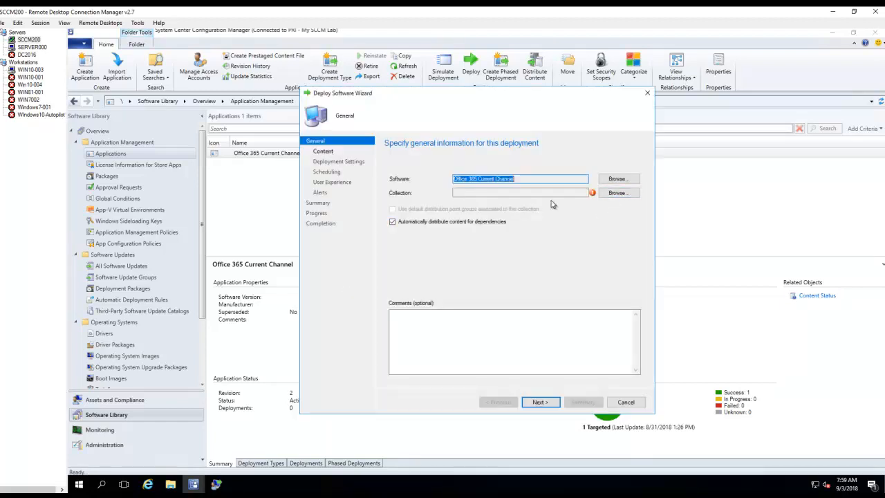
click(618, 193)
click(408, 163)
click(389, 176)
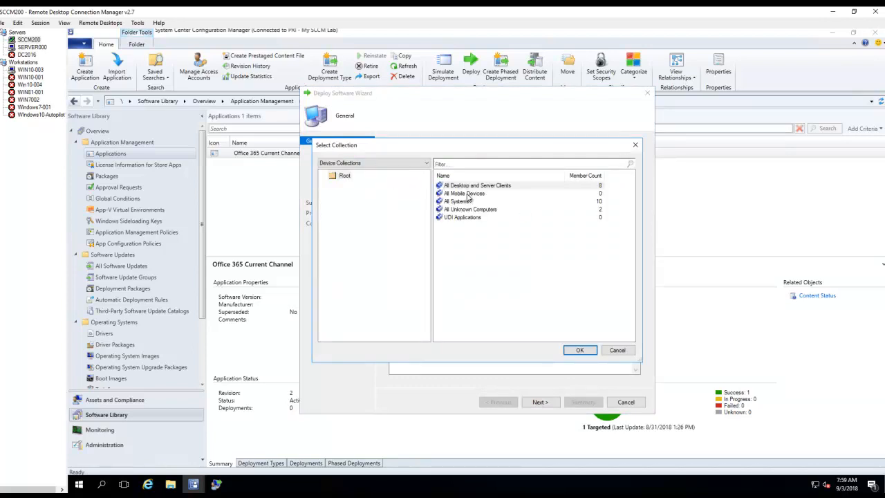
click(470, 217)
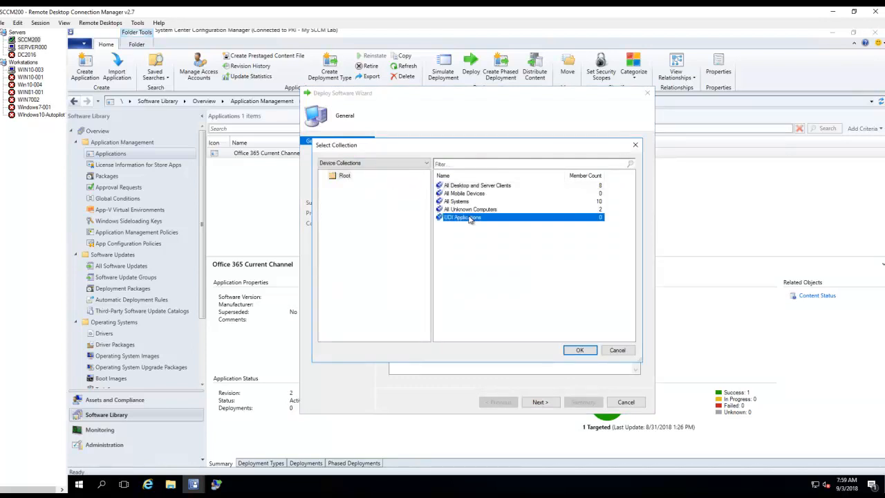
click(579, 350)
click(541, 403)
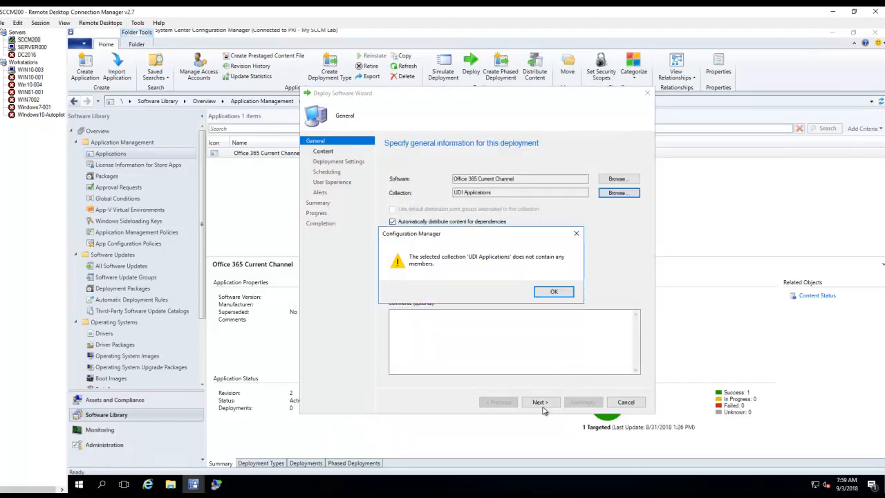
click(554, 293)
click(544, 405)
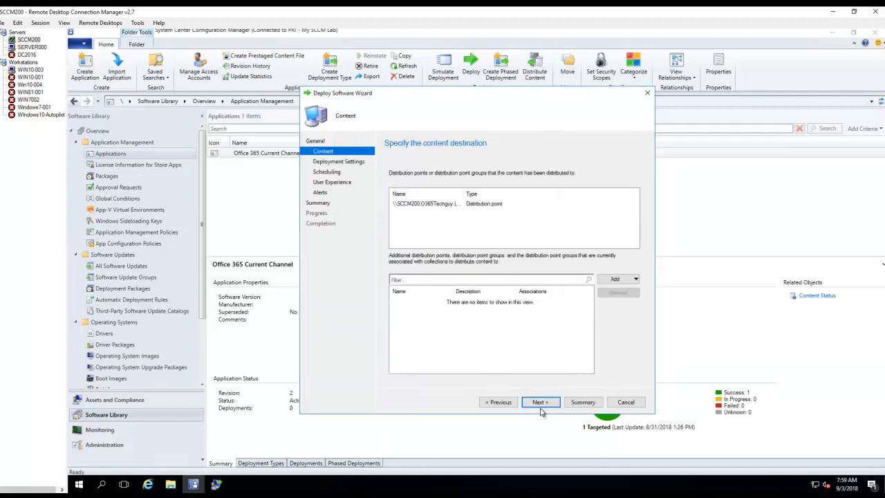
Step: Complete the deployment with action Install and purpose Available, keeping the default content, scheduling, user experience and alert settings
click(541, 403)
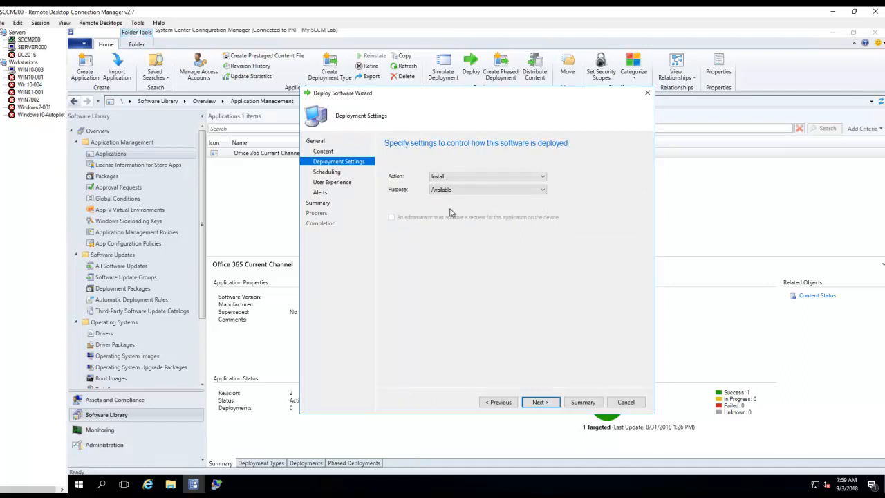
click(541, 406)
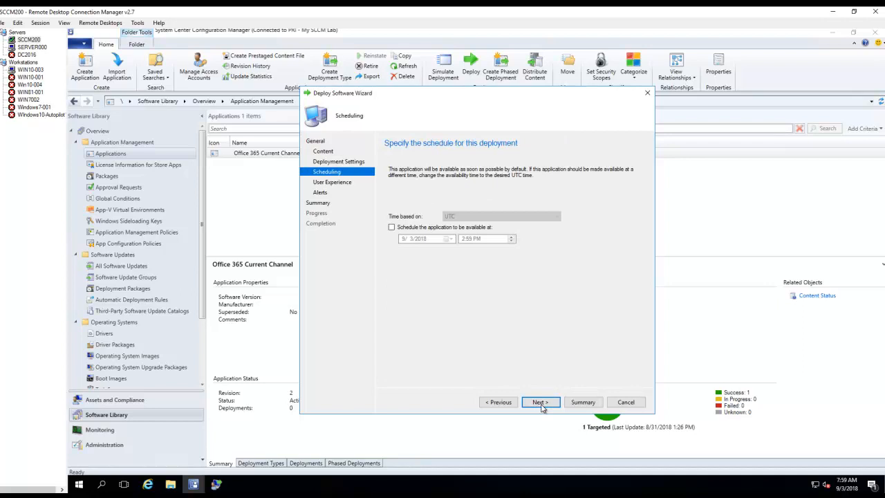
click(541, 406)
click(537, 409)
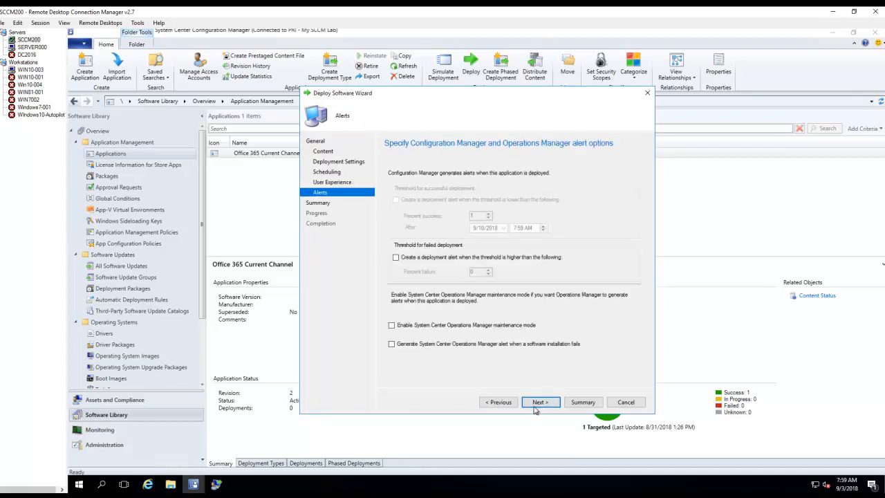
click(537, 407)
click(552, 406)
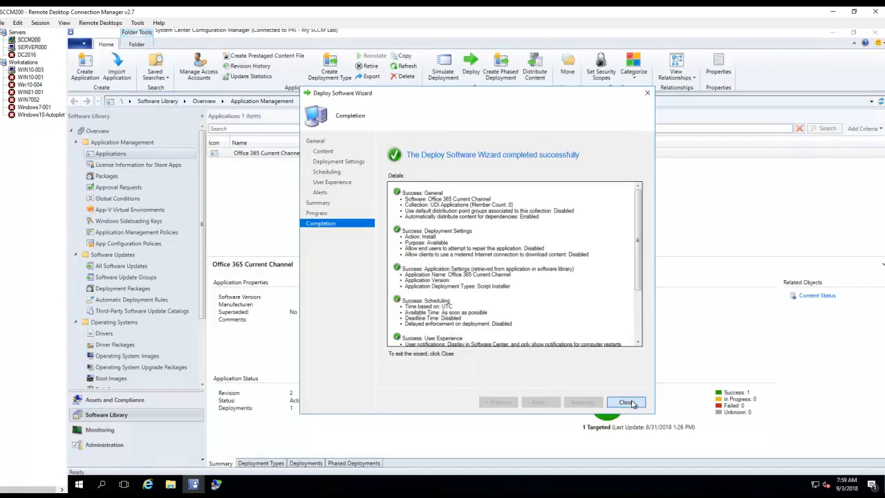
click(626, 402)
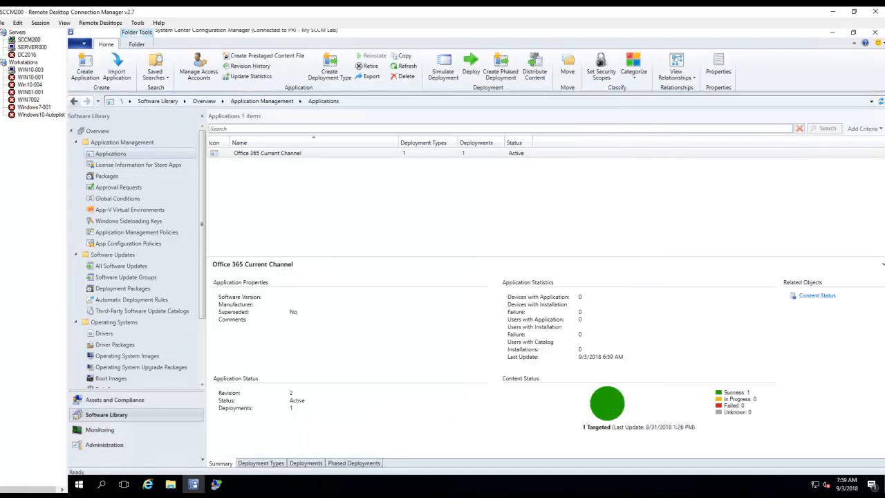
Step: Switch to UDI Wizard Designer and set the application collection in Site Settings to UDI Applications
click(216, 484)
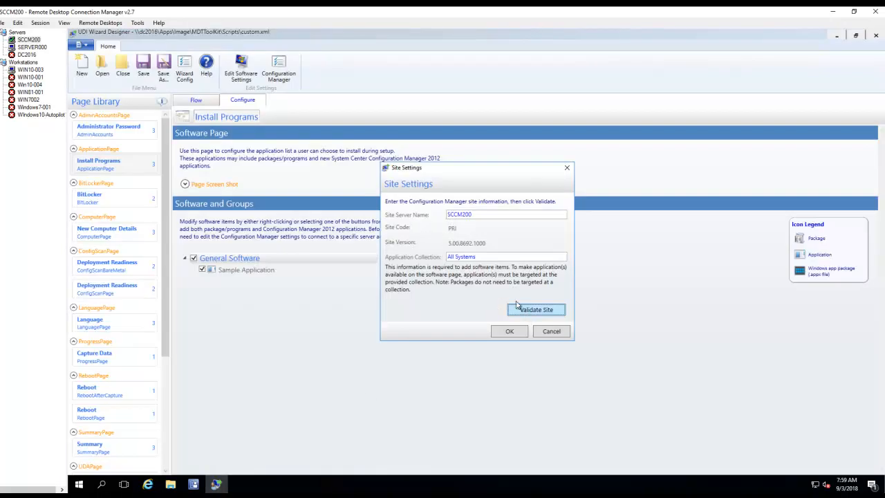
click(492, 254)
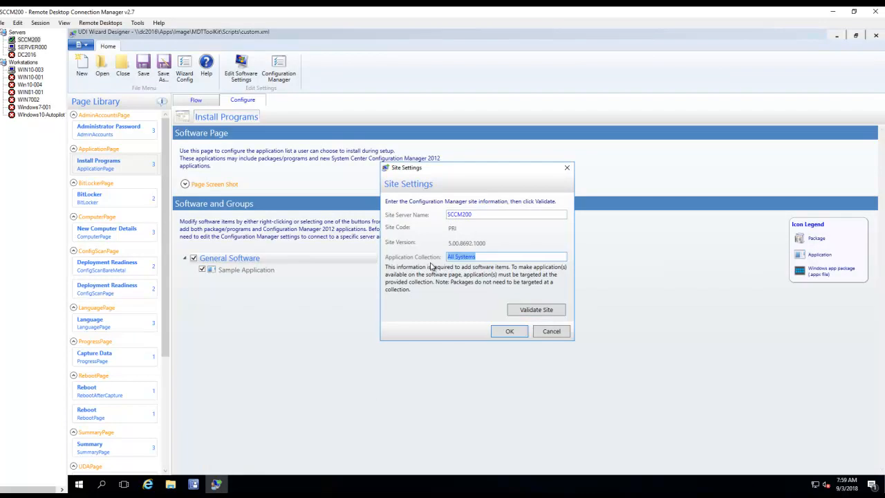
text(UDI Applications)
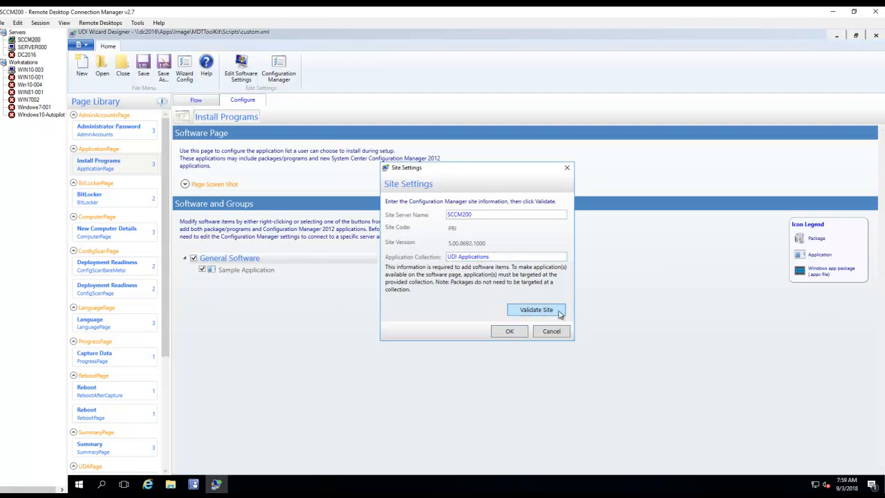
click(507, 332)
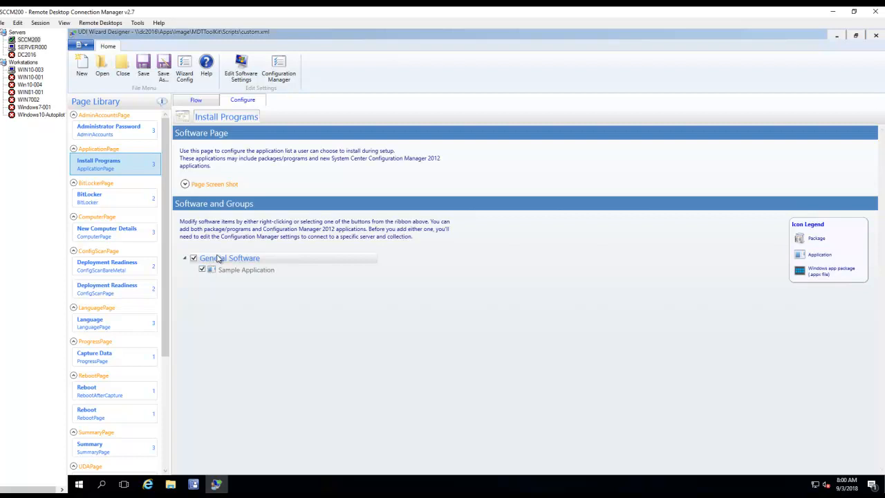
Step: Add a software group named Microsoft to the Install Programs page
right_click(299, 257)
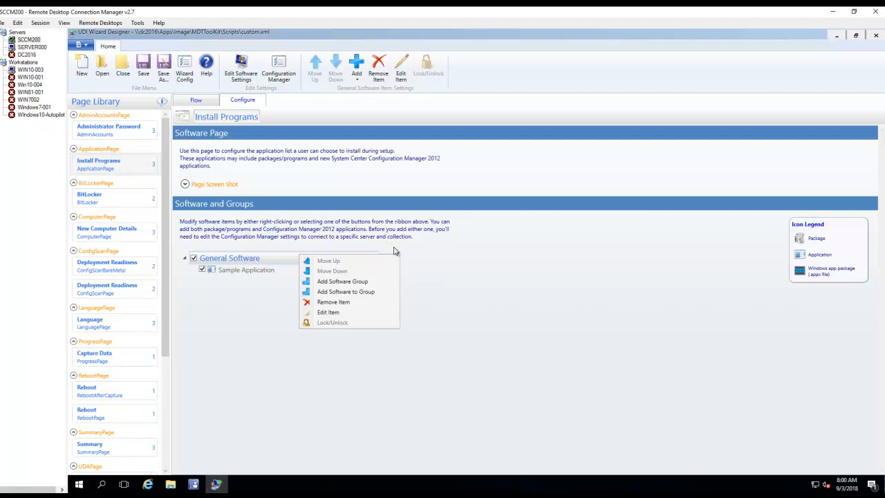
click(341, 285)
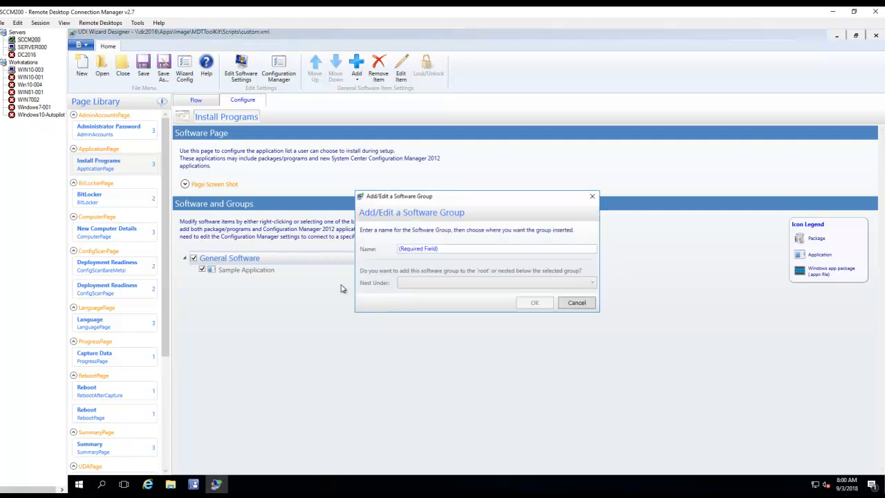
click(455, 249)
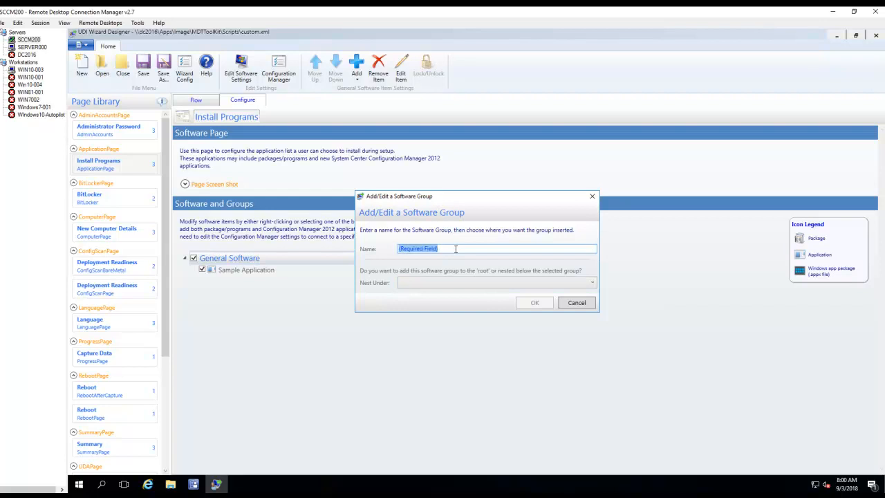
text(Core Appl)
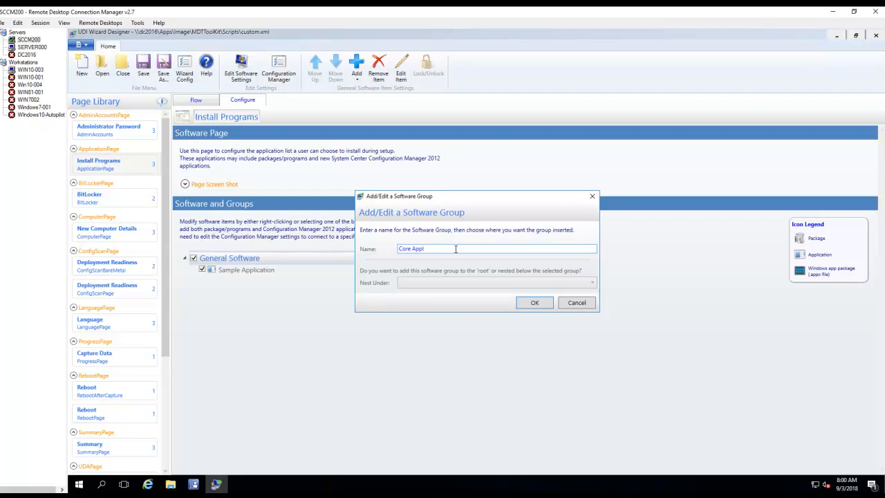
key(BackSpace)
key(BackSpace)
text(M)
click(529, 303)
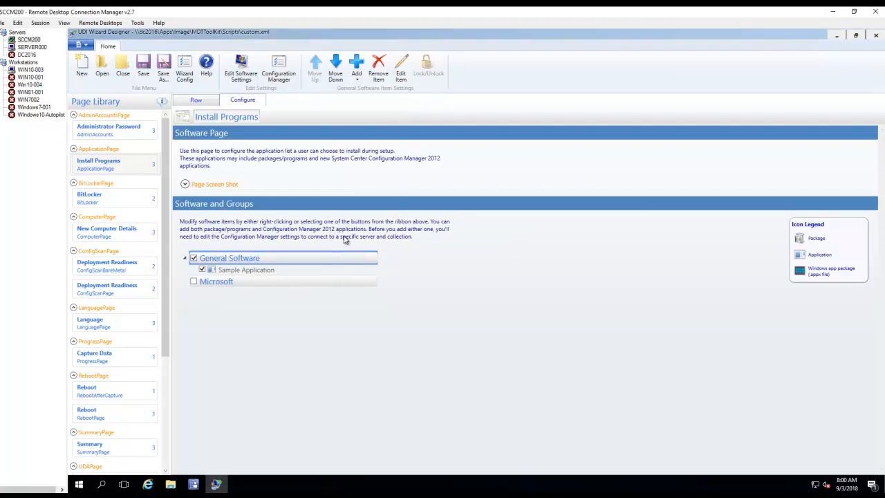
Step: Collapse the General Software group and add another software group named Adobe
click(306, 239)
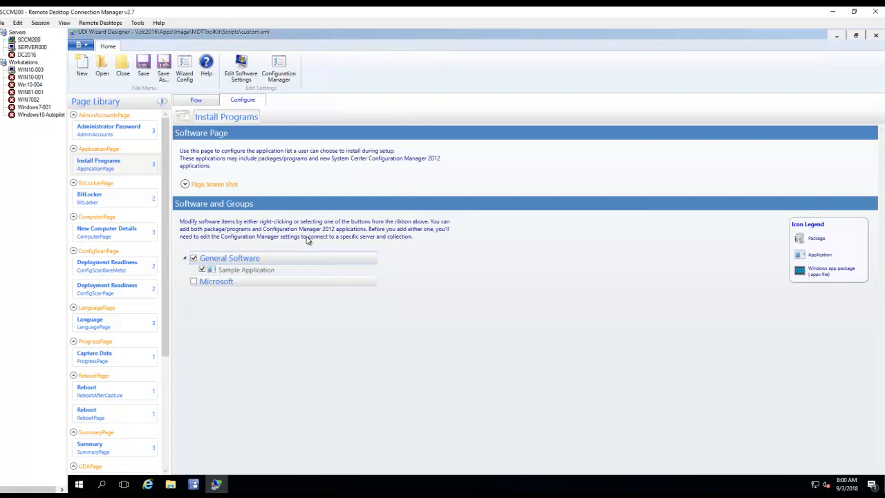
click(184, 260)
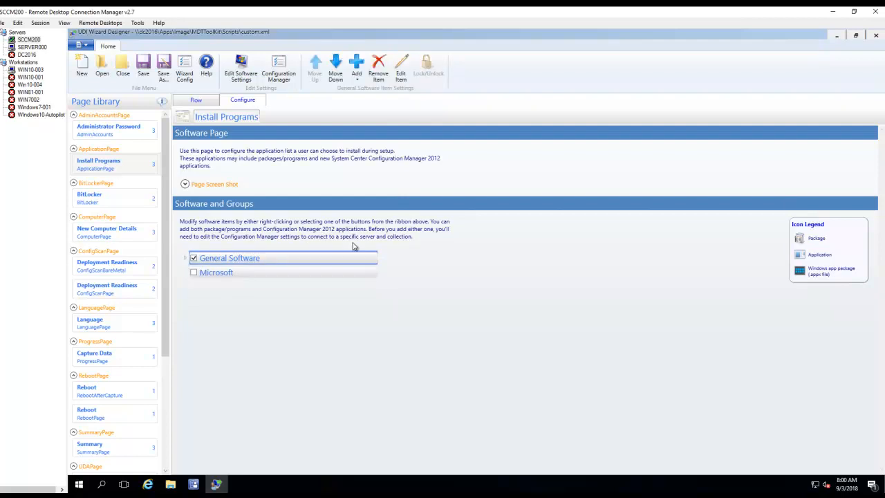
right_click(353, 265)
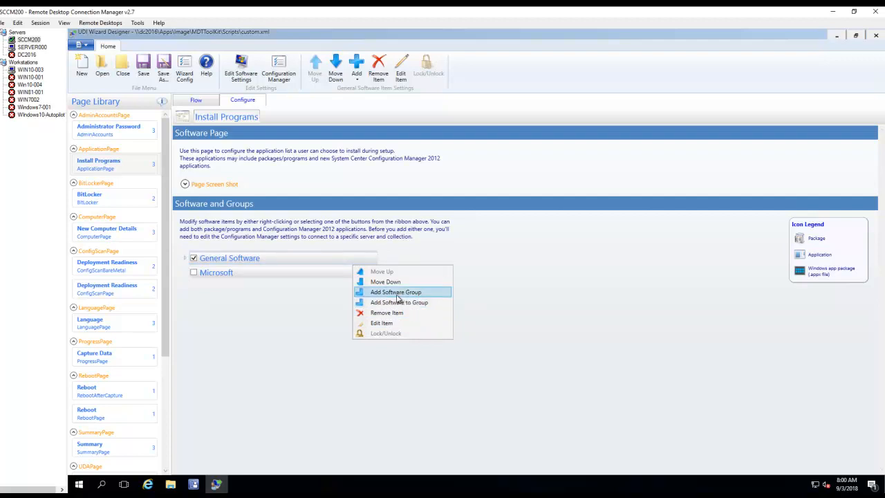
click(398, 295)
click(454, 248)
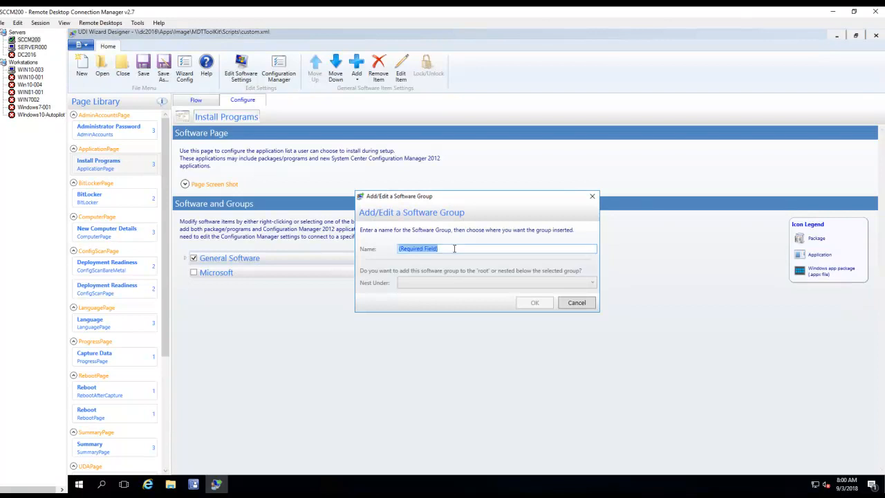
text(Adobe)
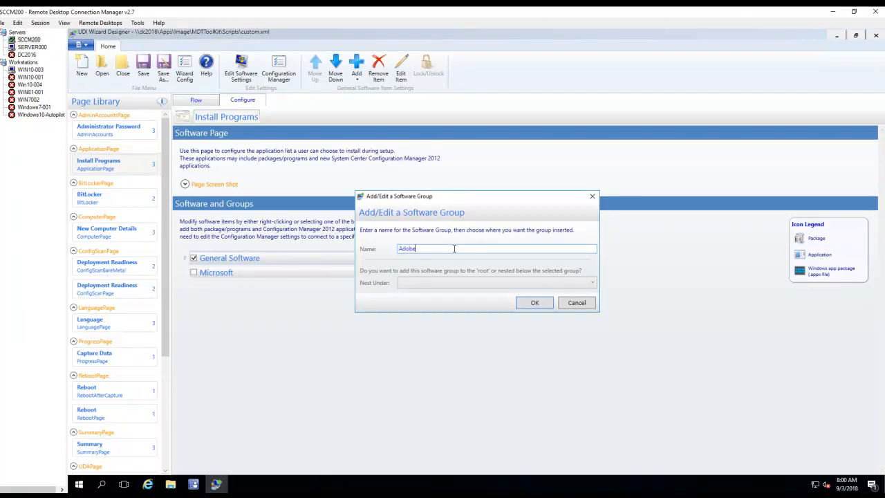
click(525, 304)
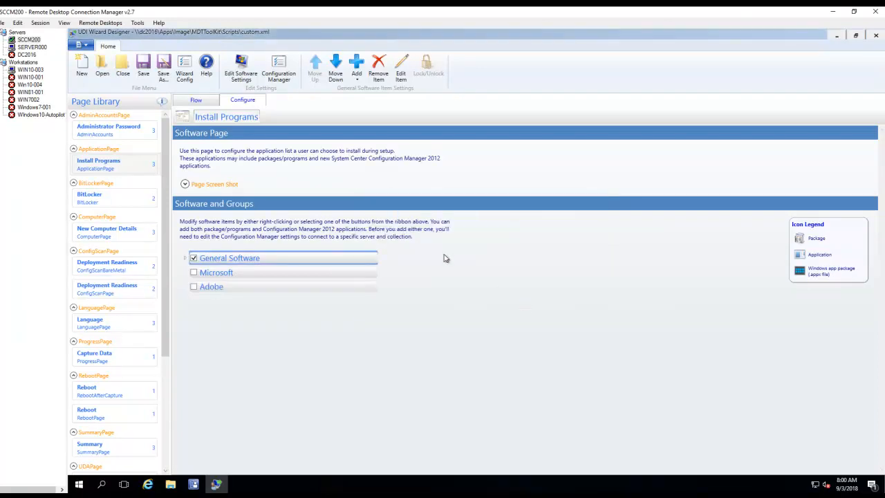
Step: Add a software group named Tools and clear the default selection of the General Software group with its Sample Application
right_click(346, 261)
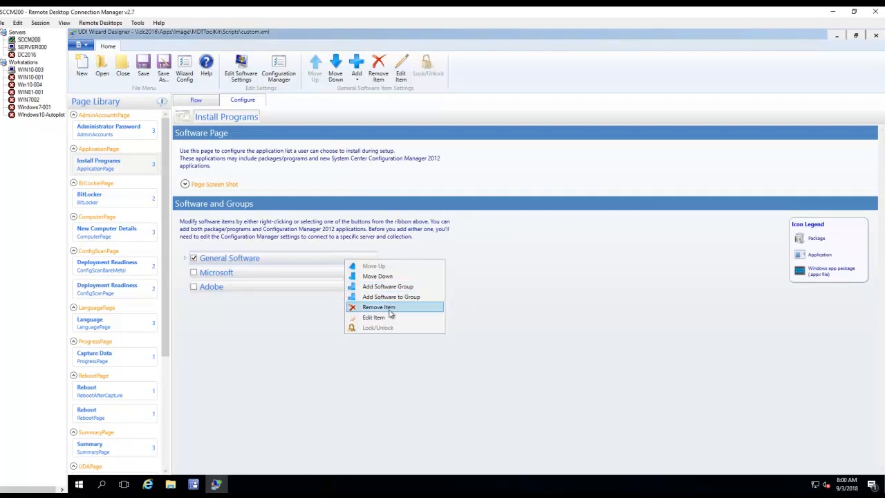
click(388, 286)
click(448, 250)
text(Tools)
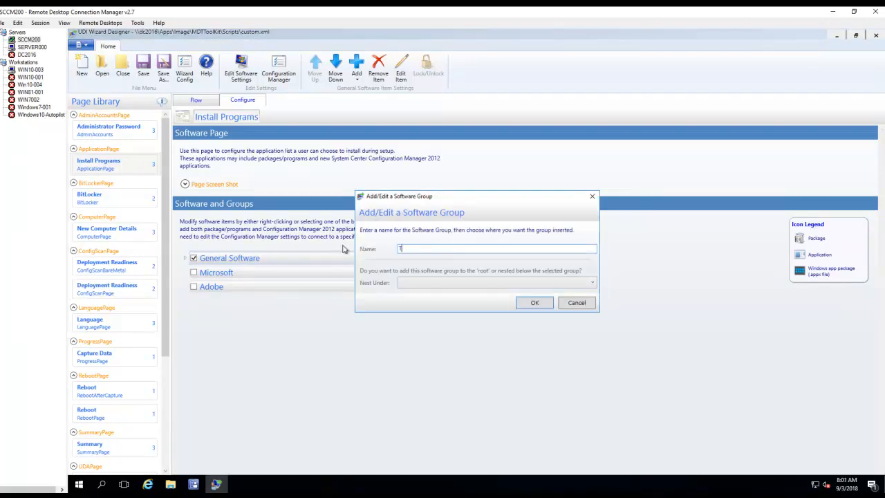
click(546, 304)
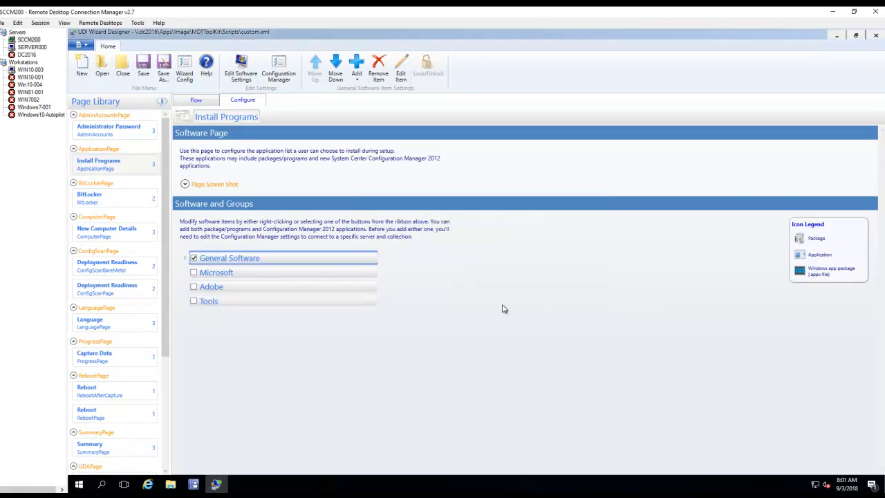
click(186, 259)
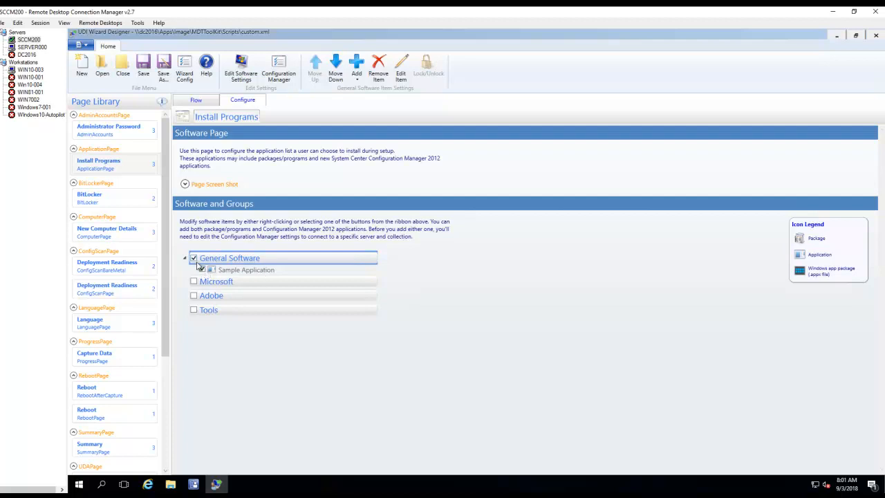
click(194, 258)
Step: Start adding software to the Microsoft group, choosing Application as the software item type, and check the application list in Configuration Manager
click(222, 284)
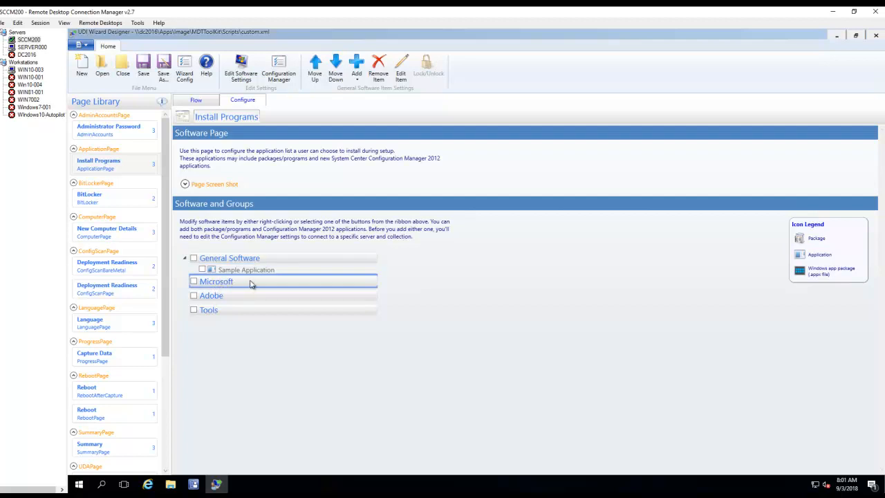
right_click(228, 284)
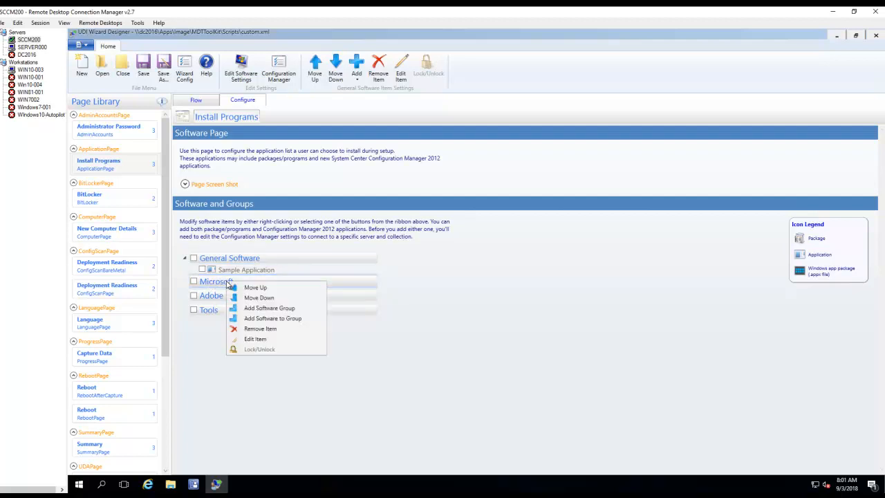
click(289, 320)
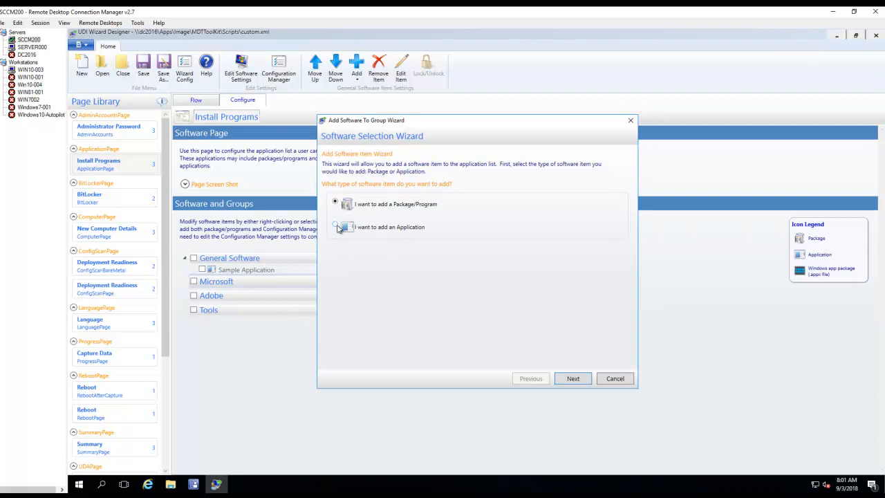
click(193, 484)
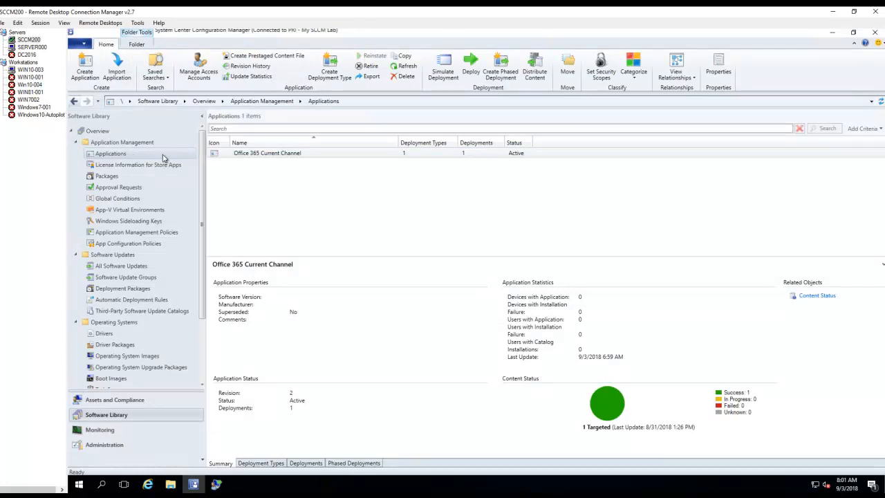
click(832, 33)
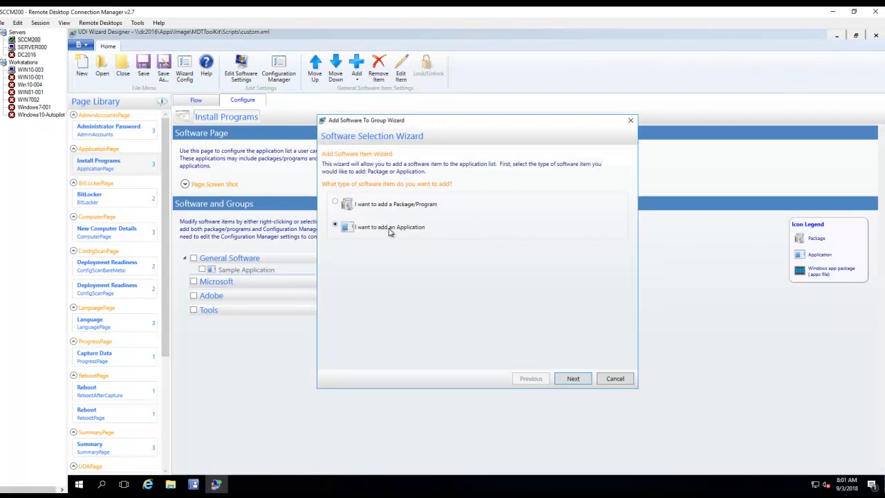
Step: Search Configuration Manager for applications without a filter and try to select Office 365 Current Channel
click(573, 379)
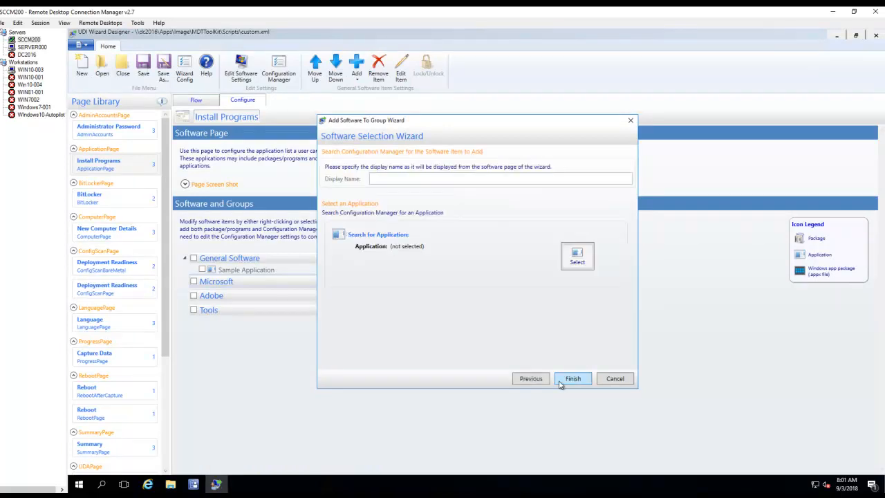
click(576, 259)
click(617, 204)
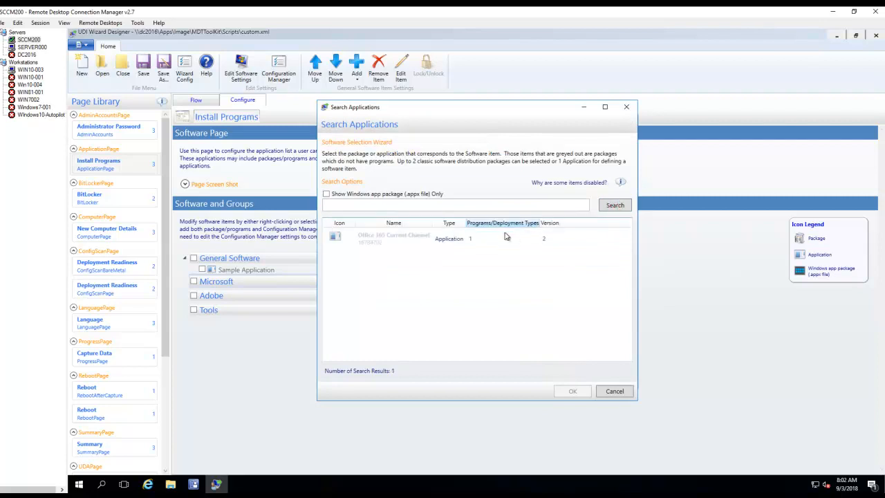
click(385, 242)
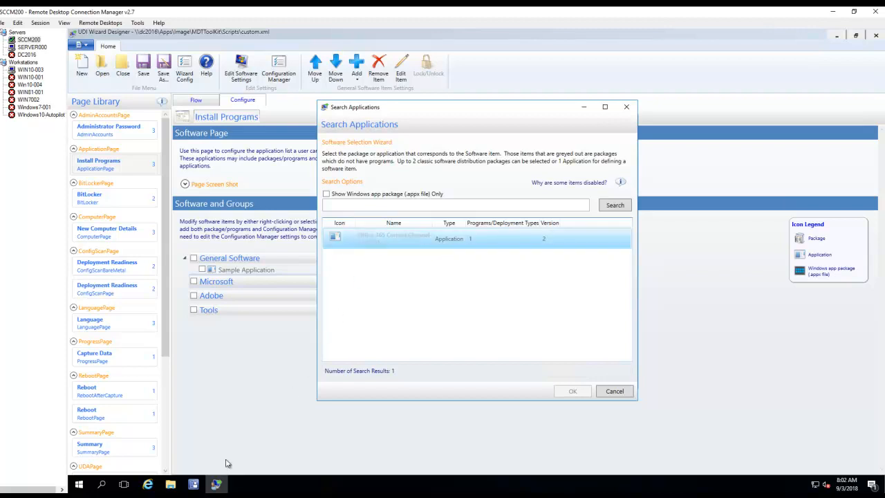
Step: Switch to the Configuration Manager console and examine the content, programs, detection, user experience, requirements and dependencies of the Office 365 Default Deployment Type
click(197, 486)
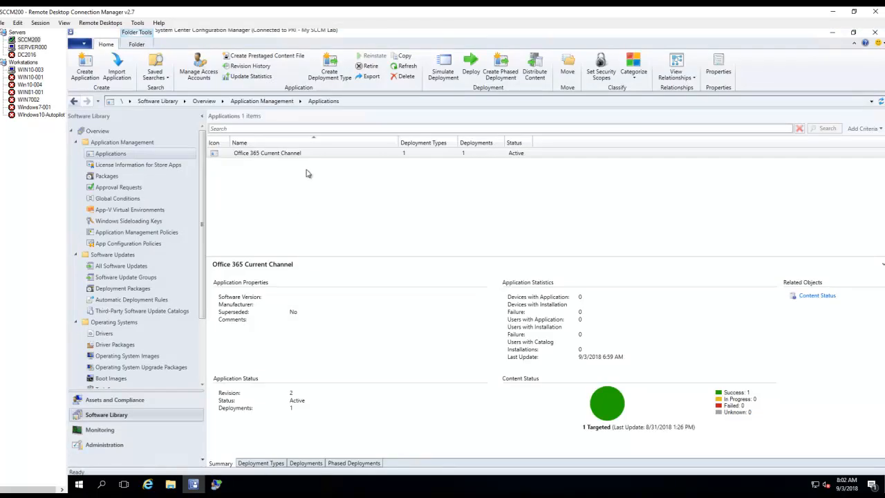
click(264, 464)
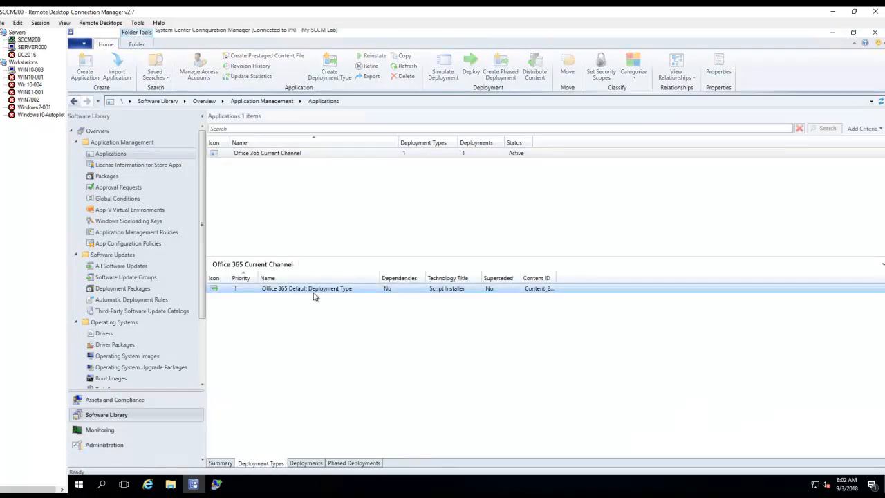
right_click(312, 293)
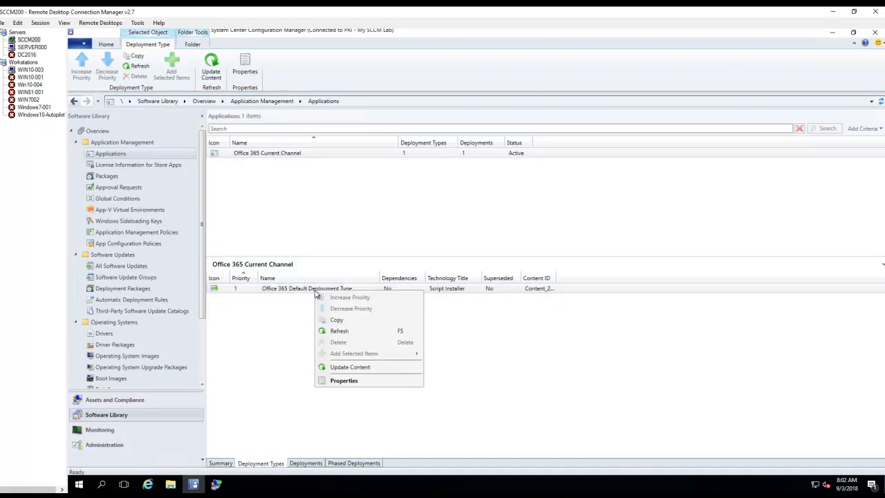
click(355, 380)
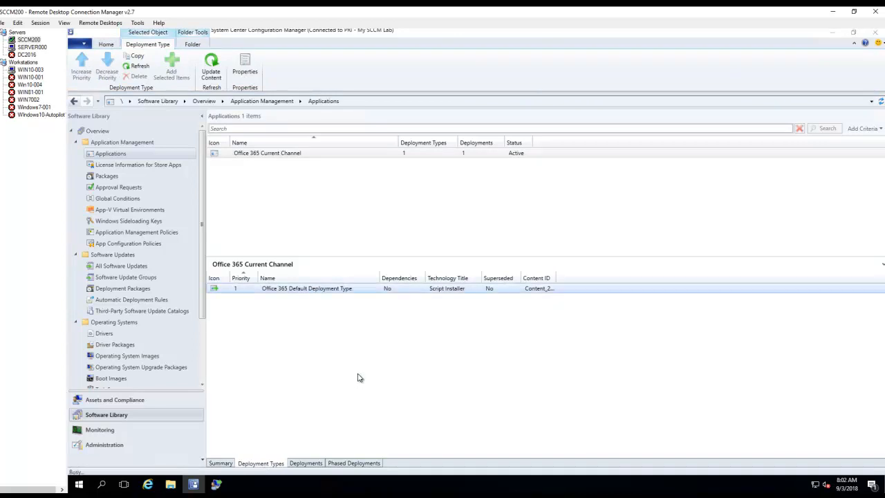
click(370, 147)
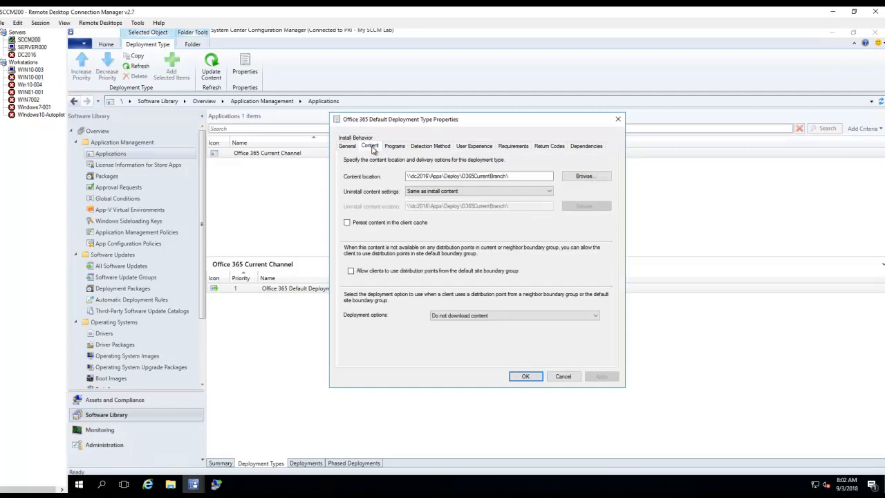
click(395, 147)
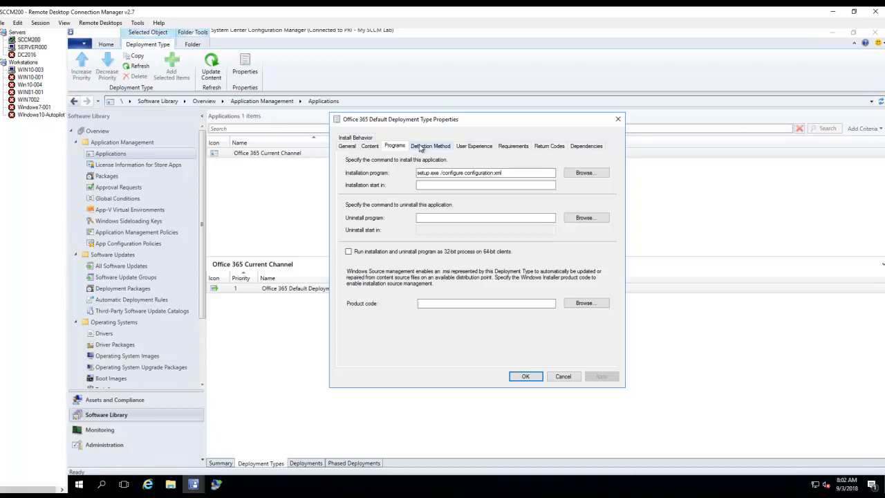
click(424, 148)
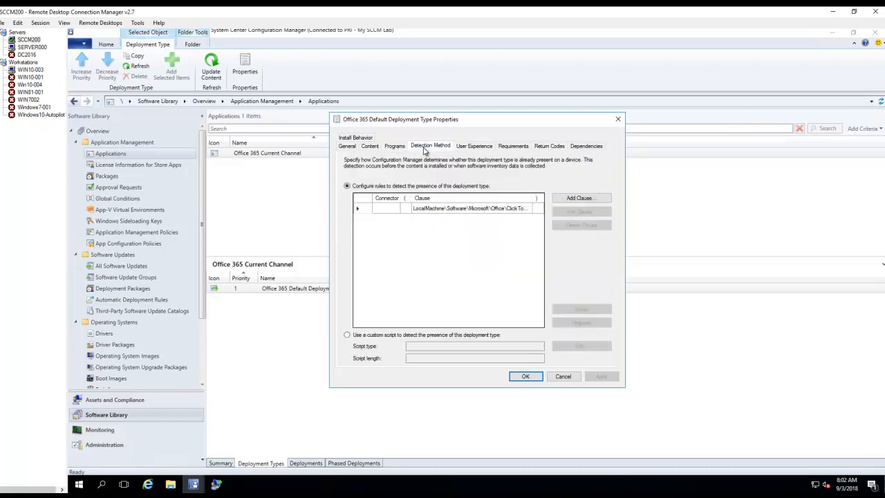
click(466, 150)
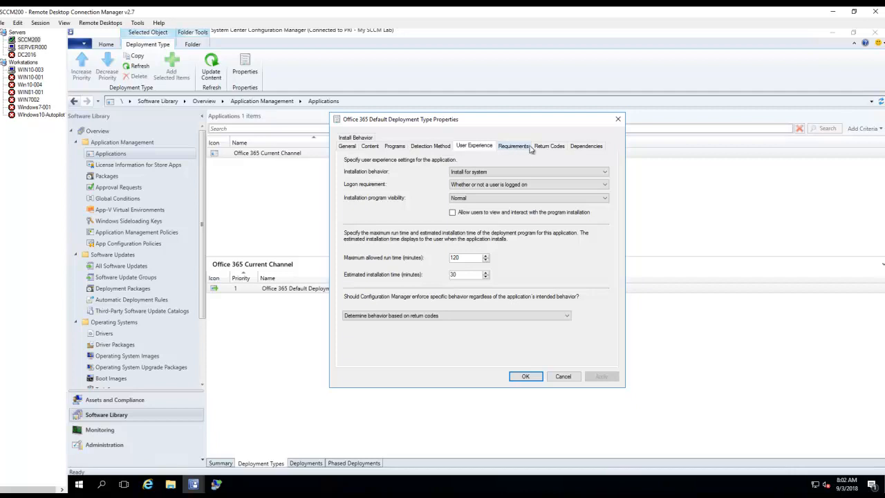
click(520, 148)
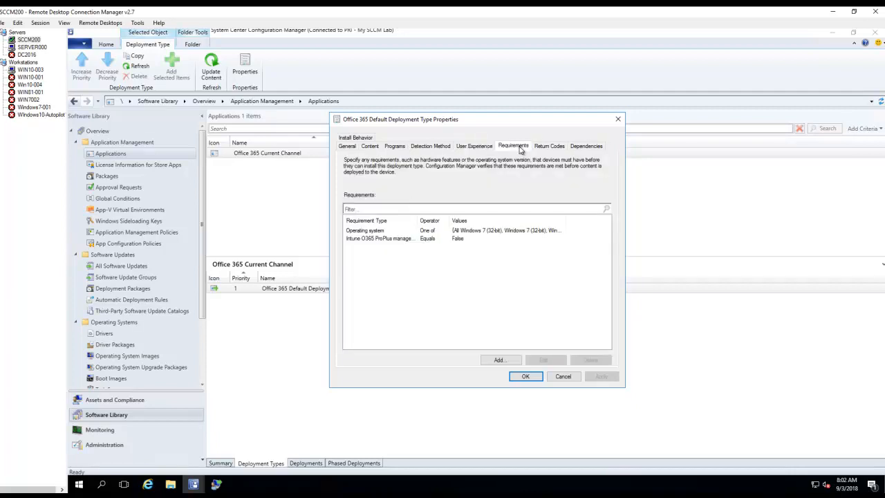
click(583, 147)
click(348, 147)
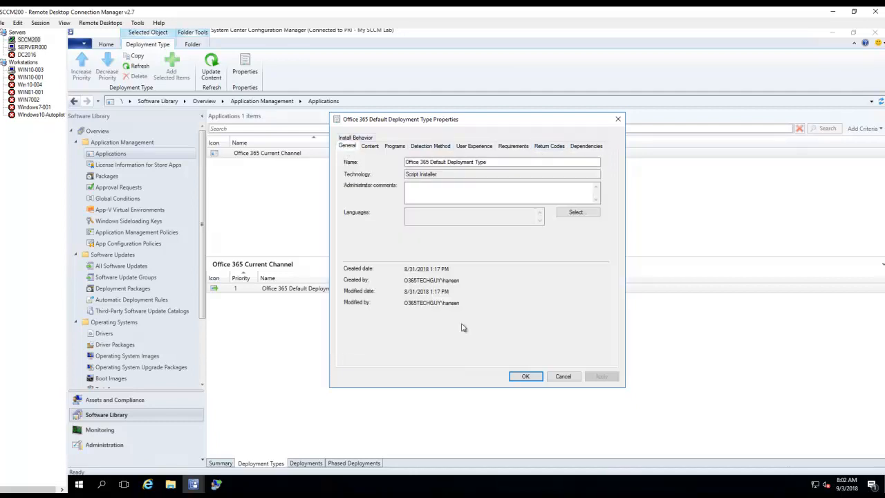
click(562, 376)
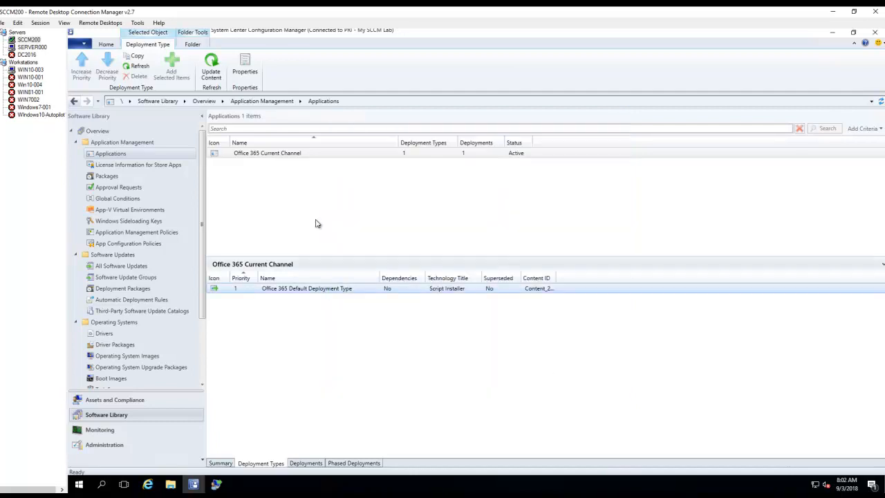
Step: Allow the Office 365 Current Channel application to be installed from the Install Application task sequence action without being deployed
click(290, 155)
right_click(290, 155)
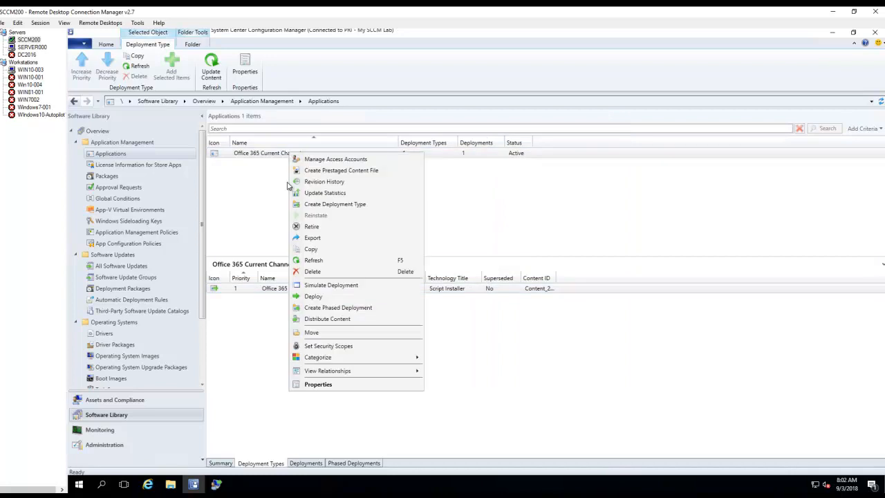
click(328, 385)
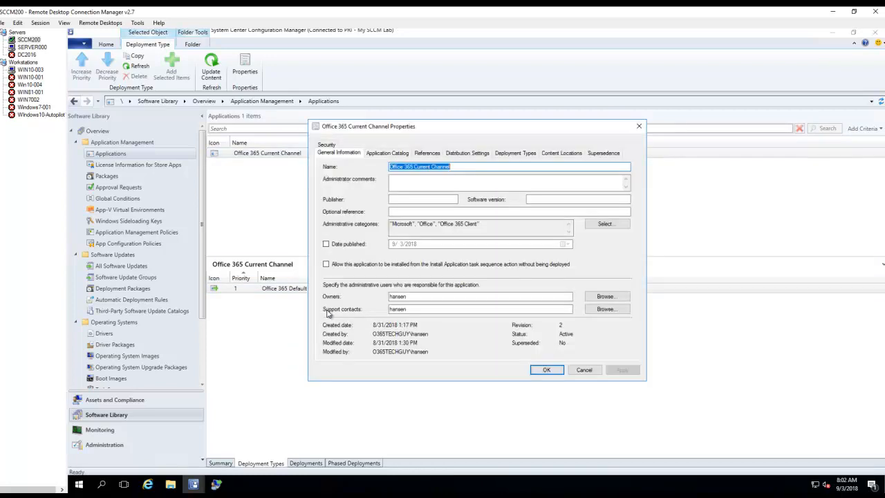
click(328, 264)
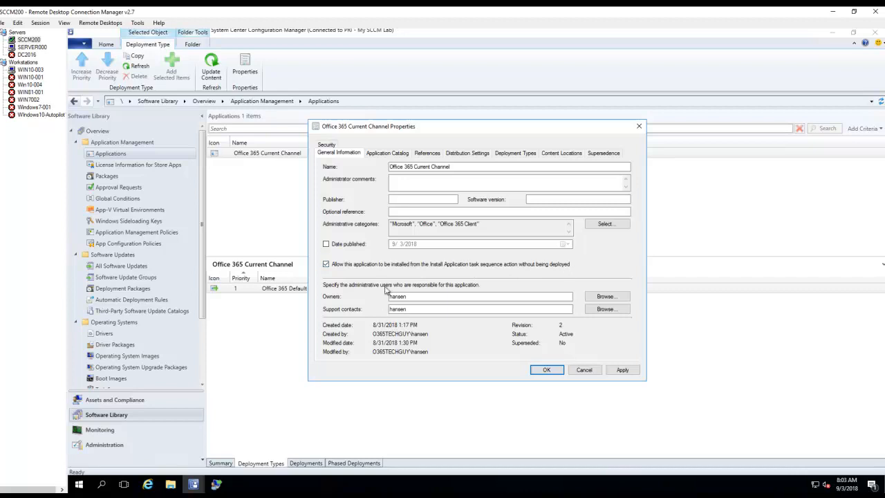
click(533, 371)
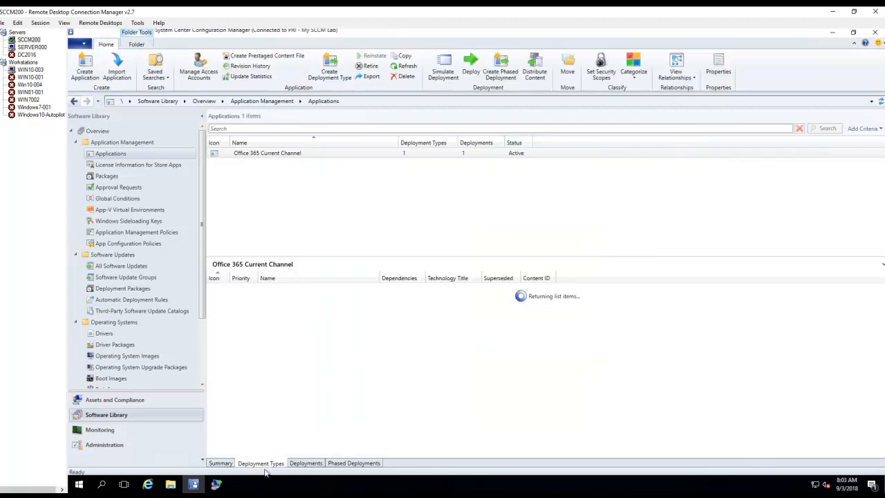
Step: Switch back to UDI Wizard Designer, repeat the application search and add Office 365 Current Channel to the Microsoft group
mouse_move(216, 484)
click(216, 463)
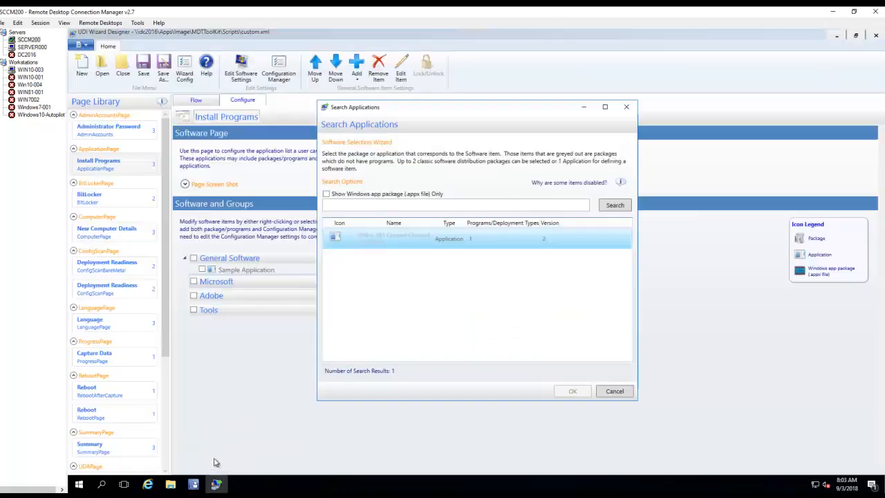
click(614, 205)
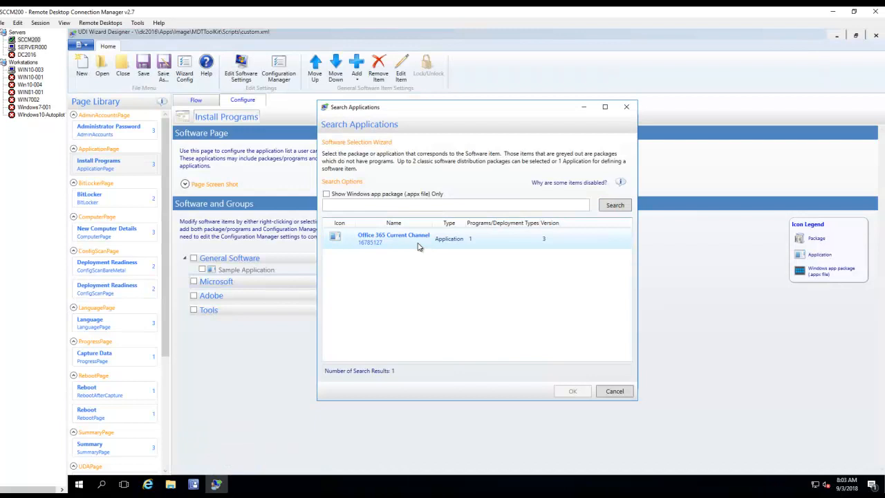
click(374, 245)
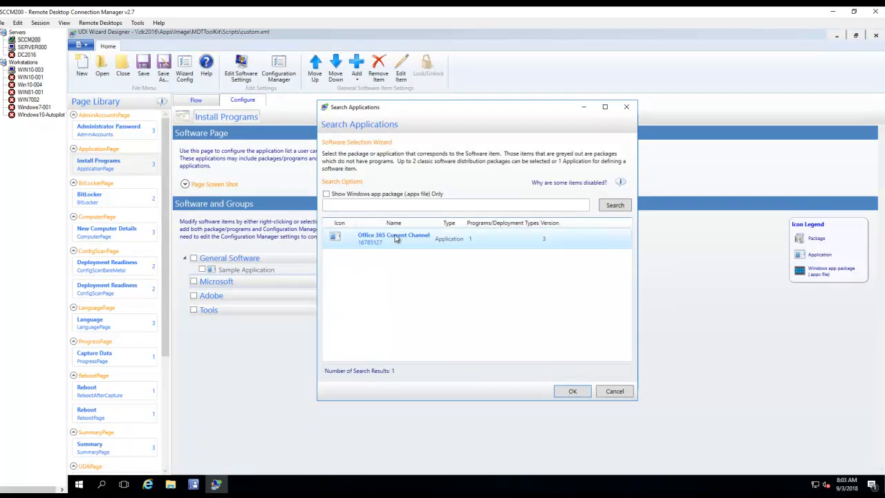
click(570, 390)
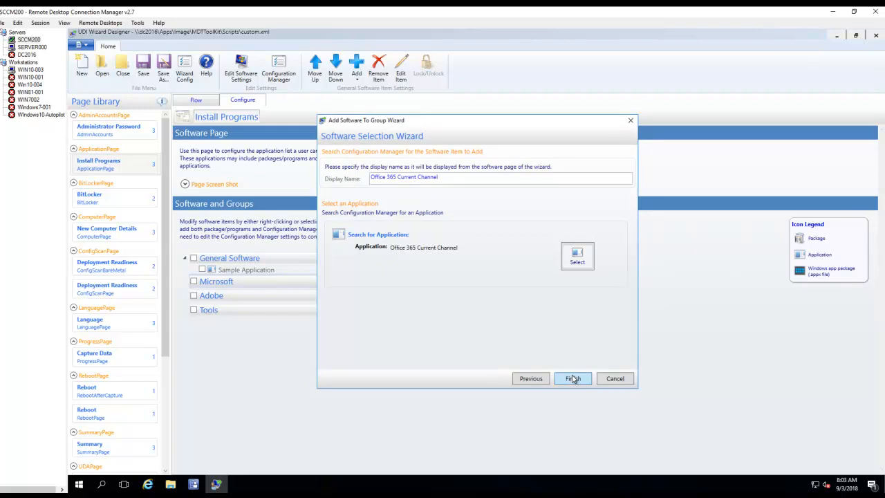
click(573, 379)
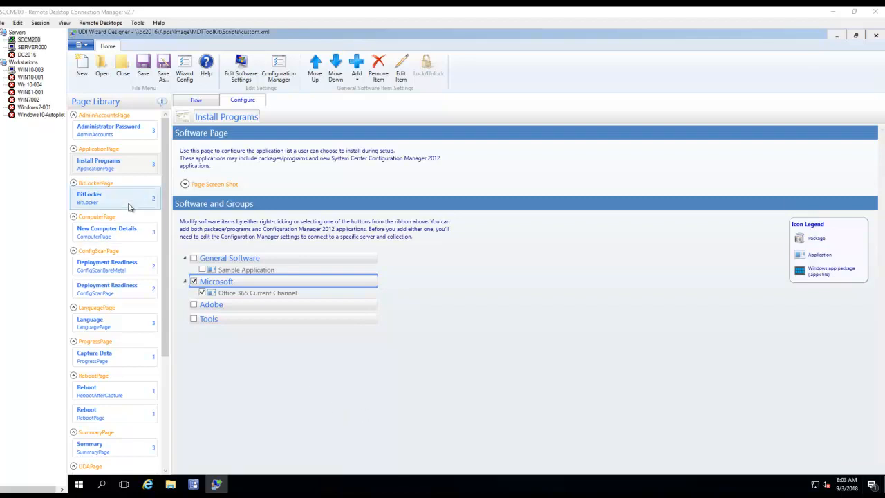
Step: Review the BitLocker Mode settings on the BitLocker page and open the New Computer Details page's configuration
click(93, 199)
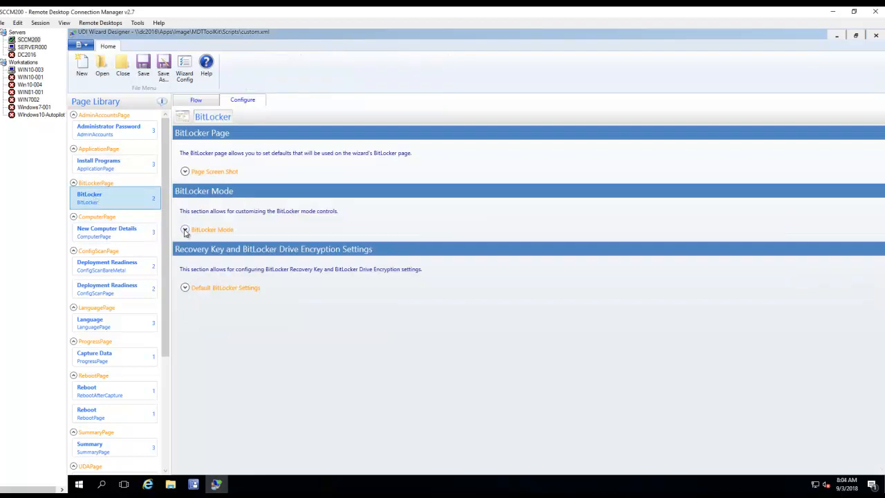
click(184, 230)
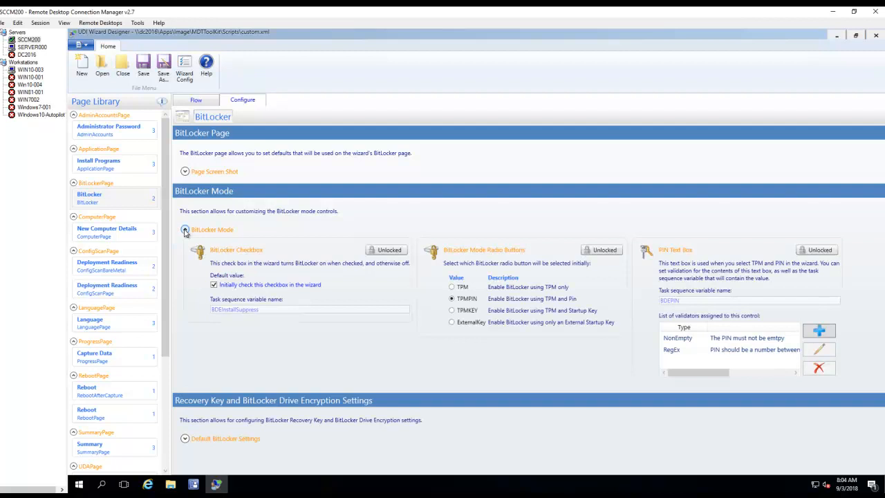
click(185, 231)
click(131, 235)
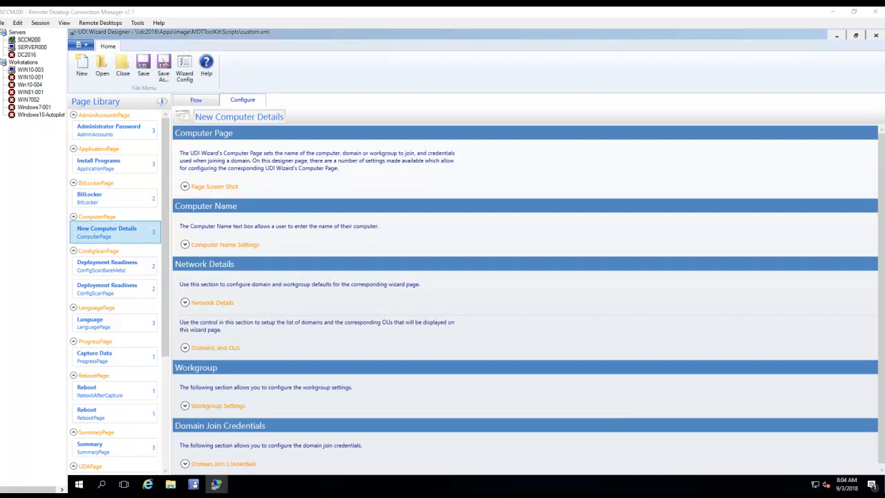
Step: Expand the Computer Name settings and examine the text box, task sequence variable, validators and COMPUTERNAME environment variable option
click(185, 245)
click(185, 246)
click(185, 246)
scroll(309, 359, down, 1)
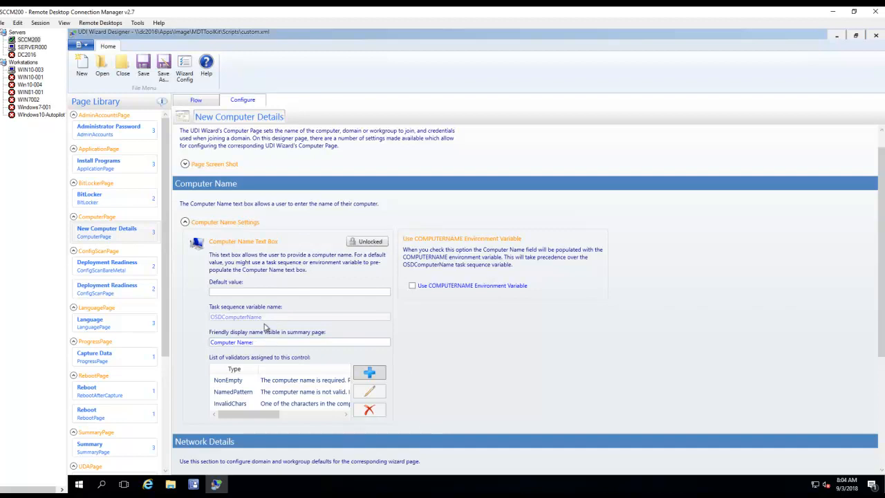
scroll(258, 315, down, 1)
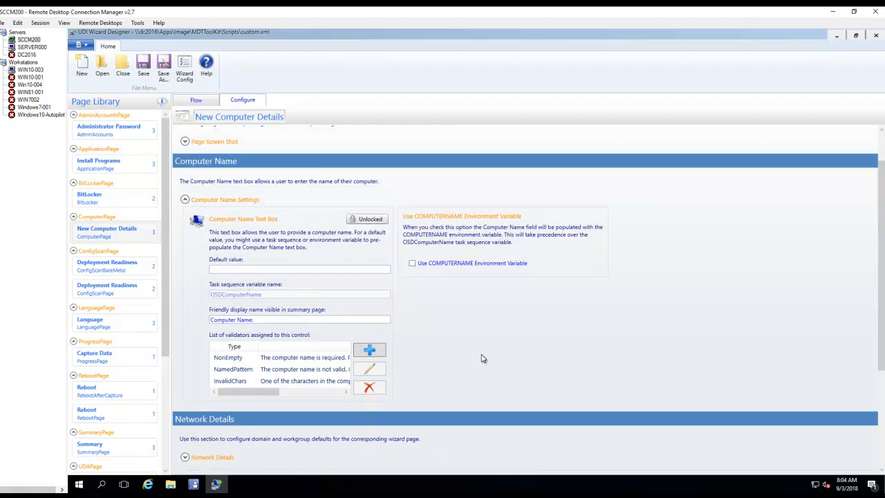
Step: Make Domain the initially selected choice for the domain or workgroup radio buttons in the Network Details settings
scroll(520, 350, down, 4)
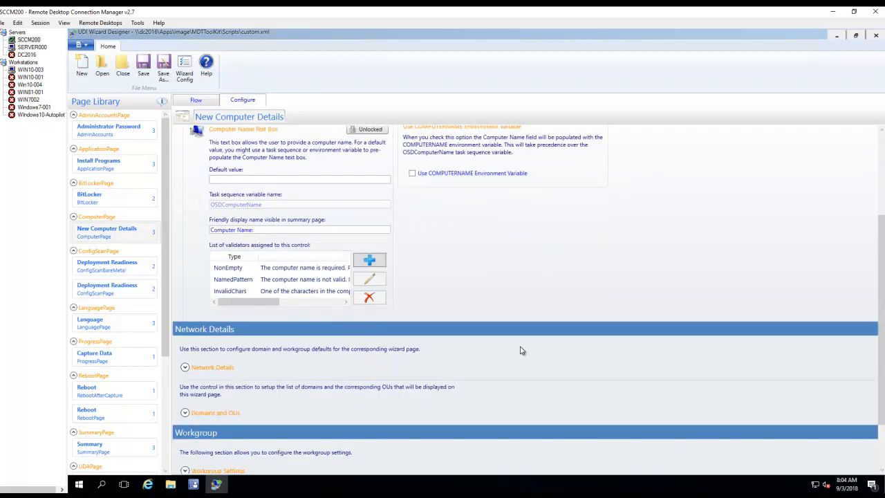
click(185, 367)
scroll(543, 371, down, 2)
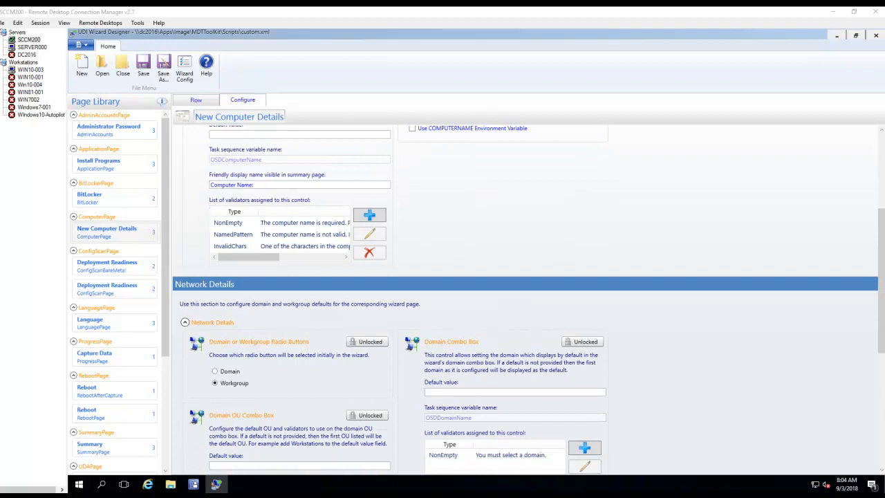
click(215, 371)
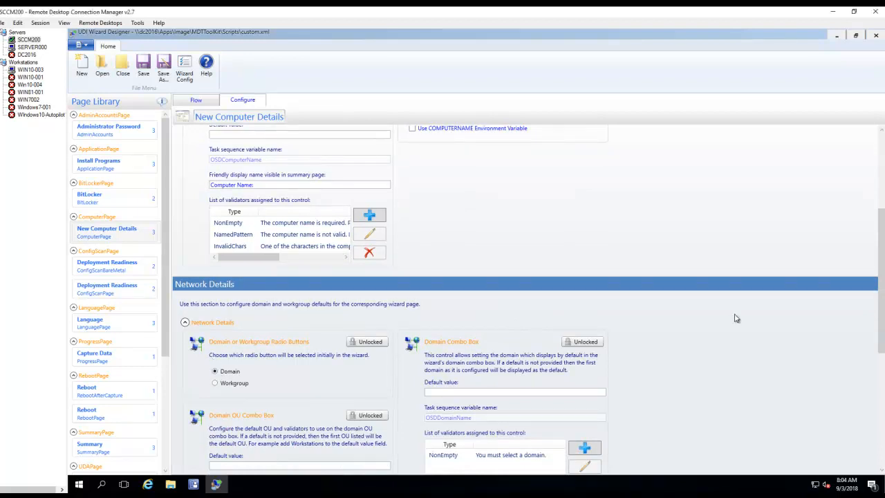
Step: Add the domain O365TECHGUY.LOCAL with the friendly name O365TECHGUY to the Domains and OUs list
scroll(738, 322, down, 1)
scroll(738, 323, down, 1)
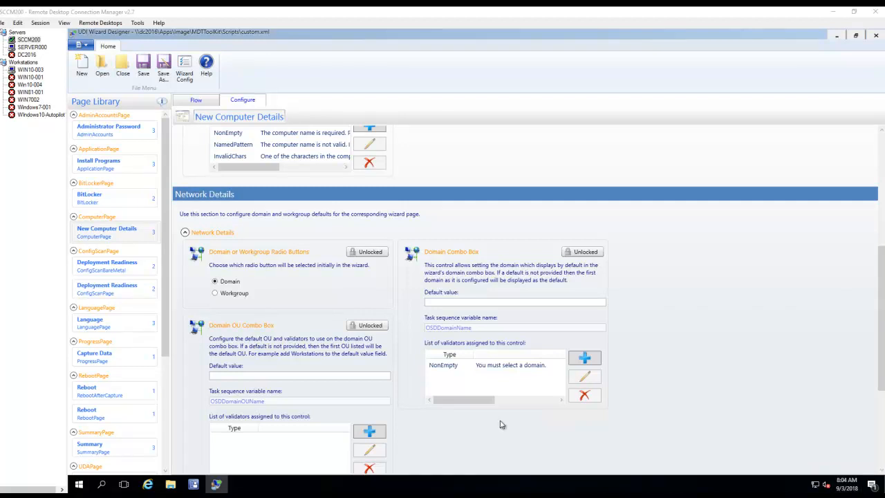
scroll(722, 328, down, 5)
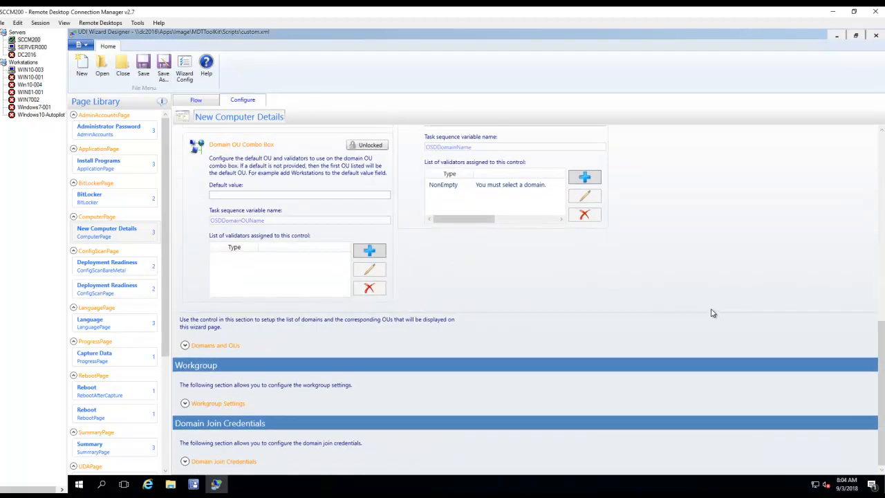
click(185, 345)
scroll(483, 359, down, 1)
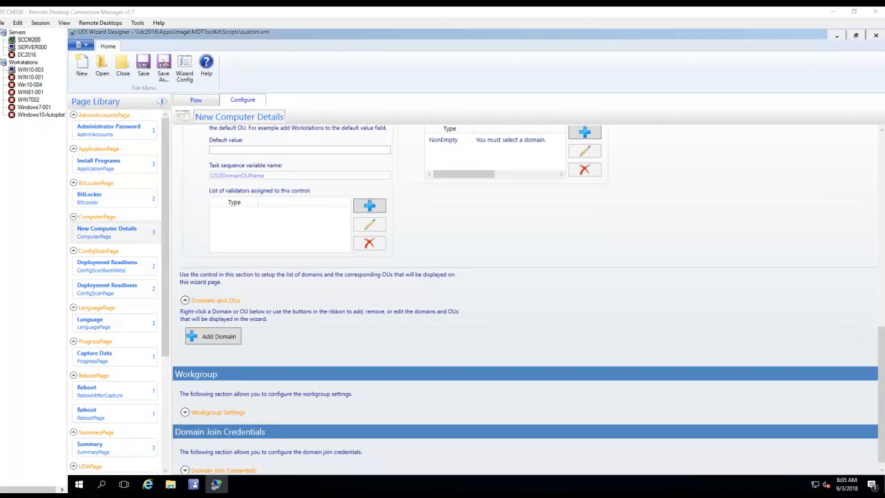
click(212, 338)
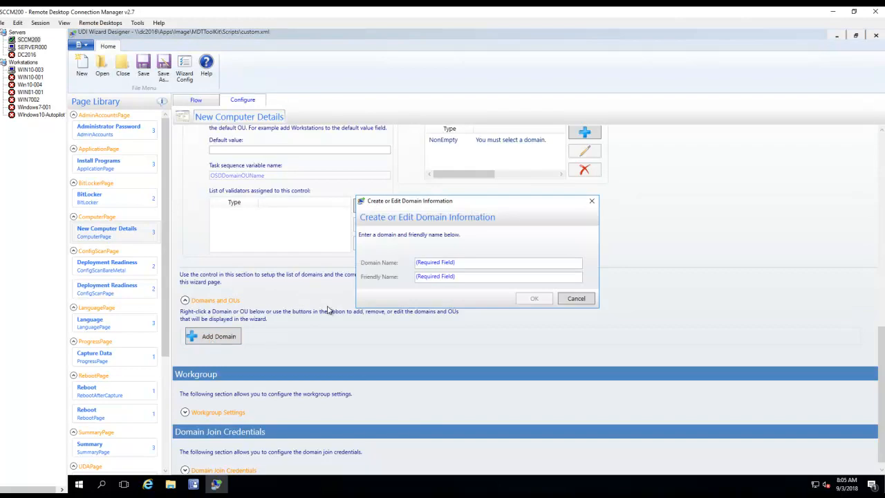
click(466, 264)
text(CHGUY.LOCAL)
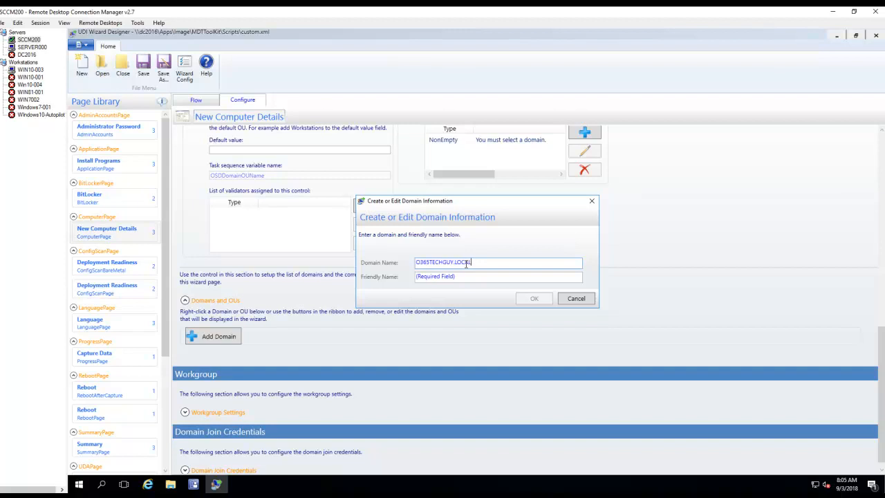
drag(454, 263, 382, 272)
key(ctrl+c)
click(456, 278)
key(ctrl+v)
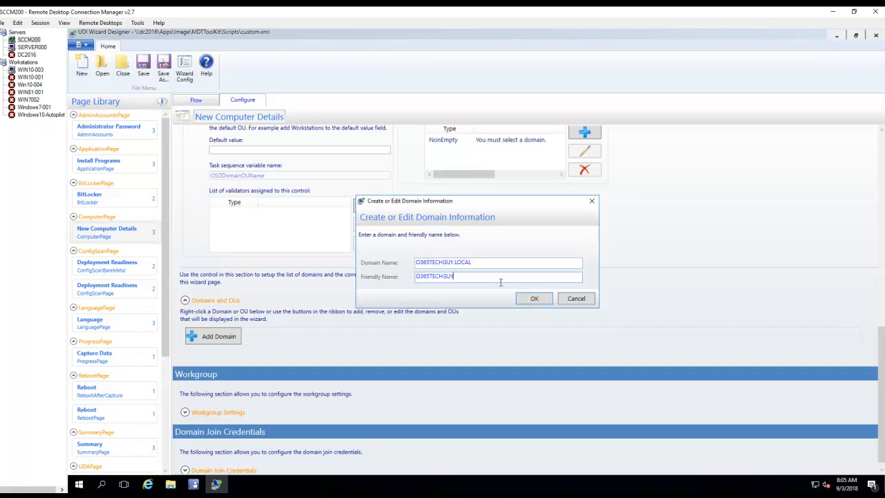
click(532, 300)
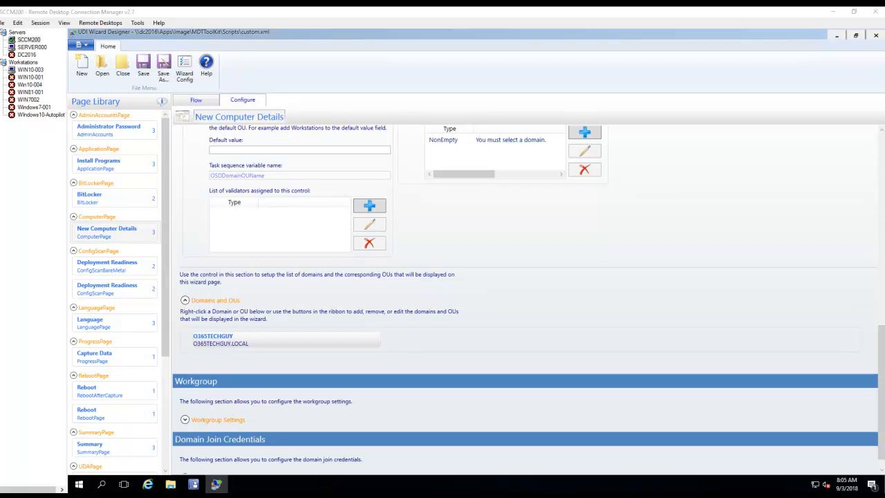
Step: Search the O365TECHGUY domain for OUs and select the Computers container in the results
click(216, 344)
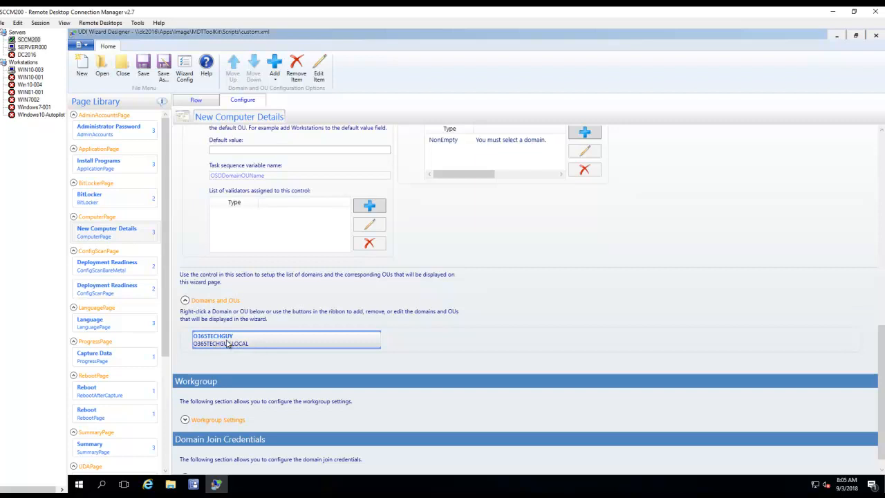
scroll(418, 308, down, 1)
right_click(247, 327)
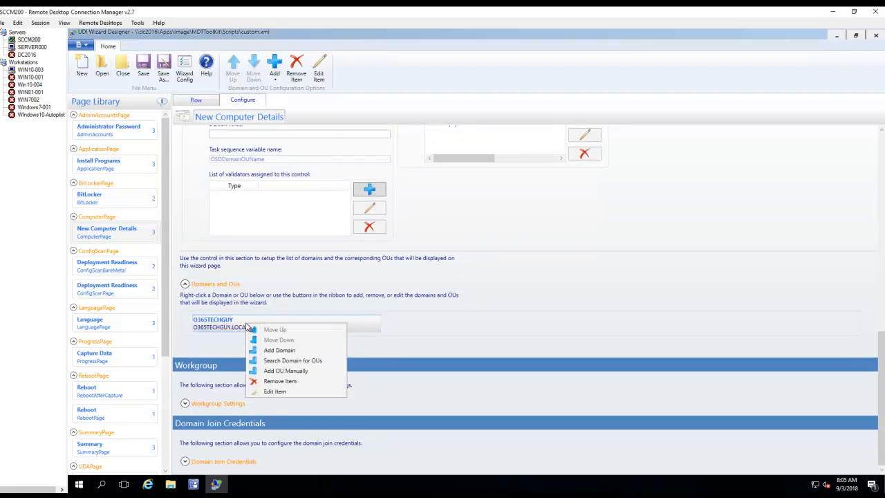
right_click(211, 329)
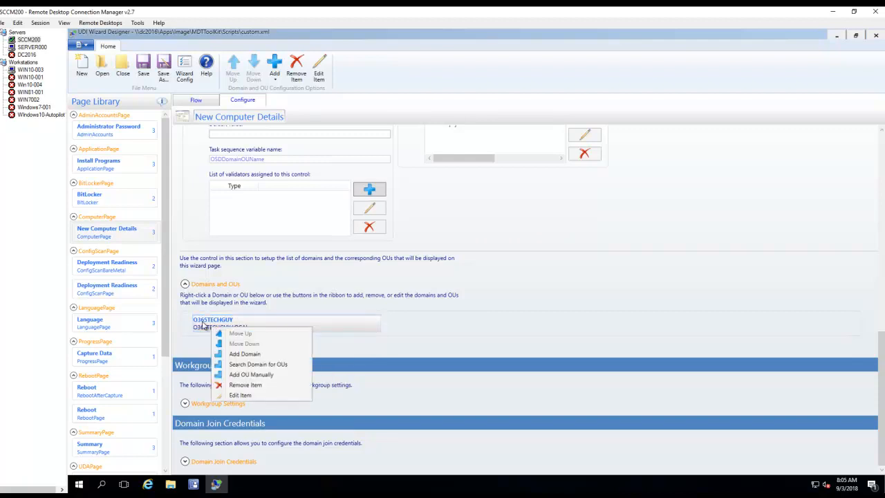
click(270, 367)
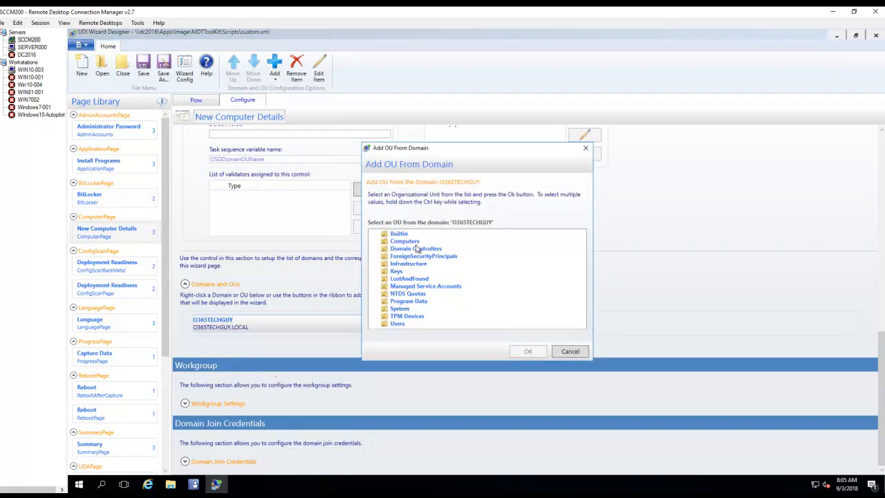
click(412, 242)
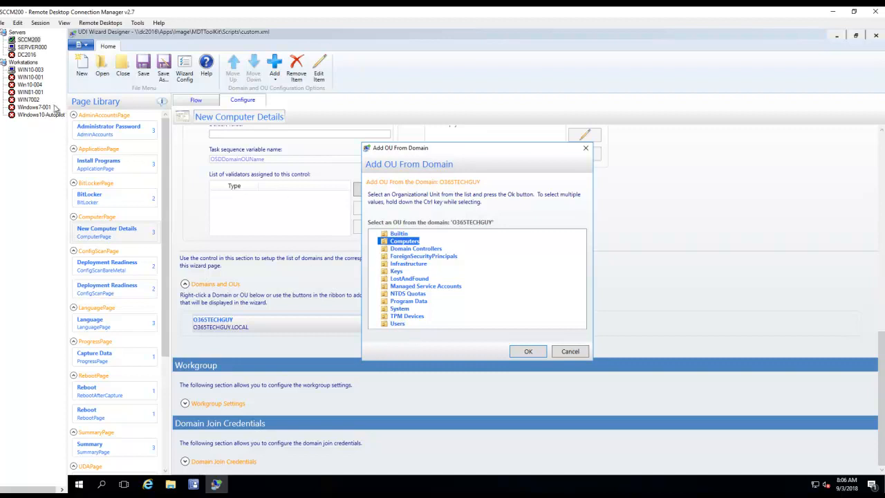
click(32, 48)
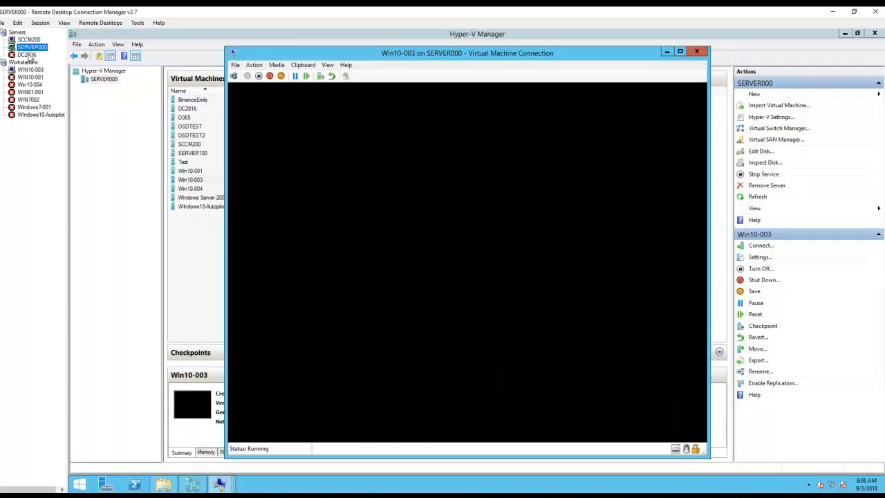
click(28, 55)
right_click(28, 57)
click(42, 64)
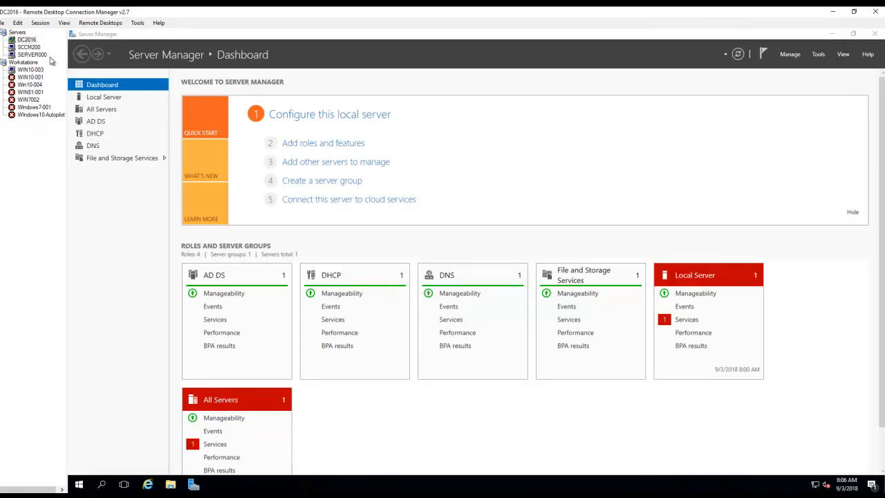
click(27, 48)
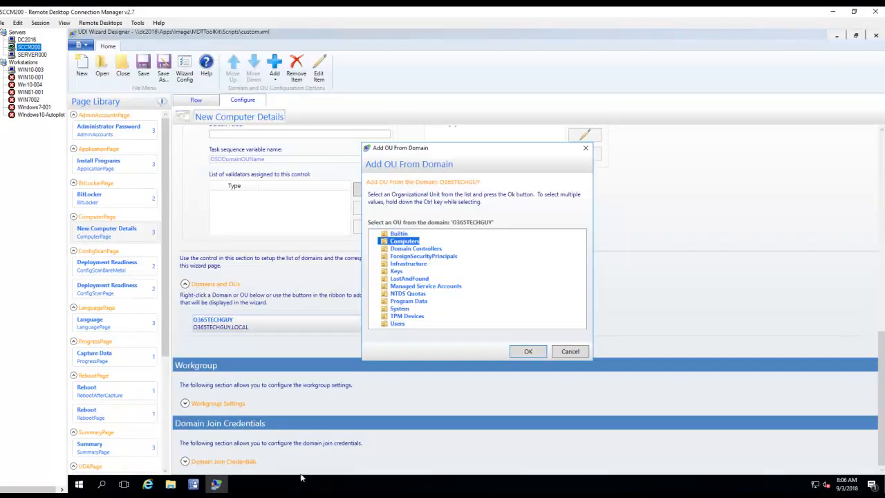
Step: Open Active Directory Users and Computers from the Windows Administrative Tools and expand the O365Techguy.LOCAL domain
click(87, 486)
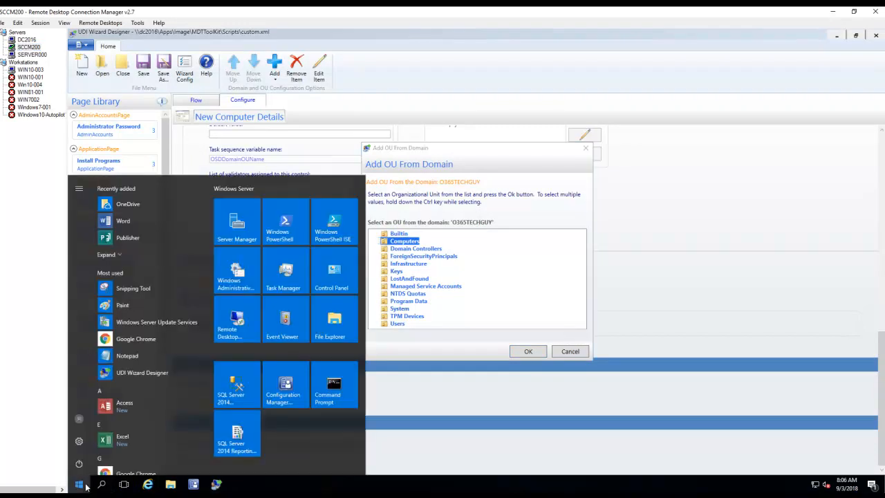
click(252, 276)
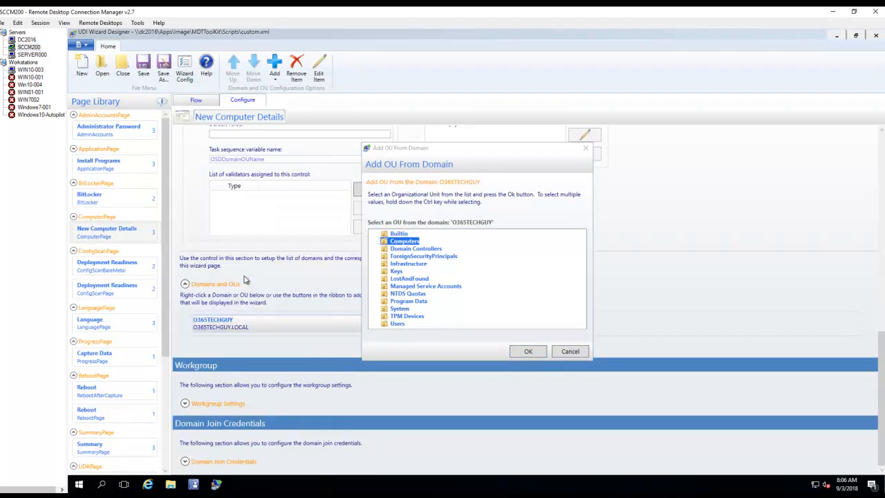
click(377, 218)
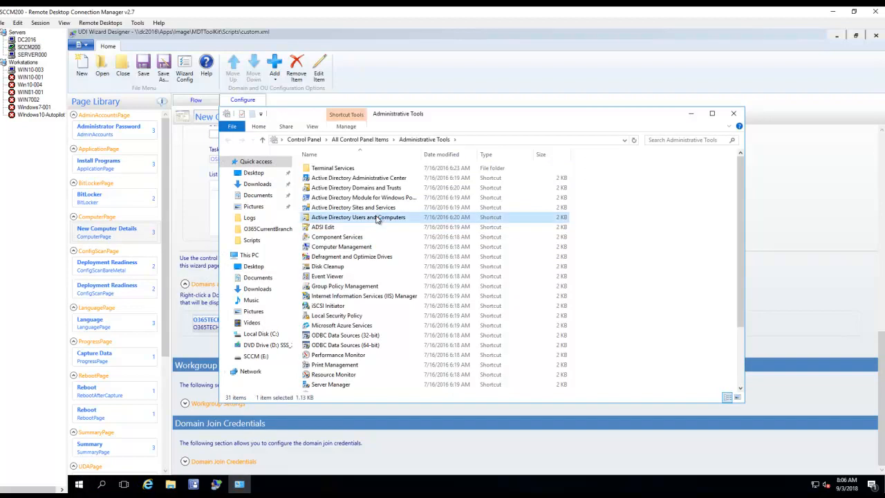
double_click(365, 219)
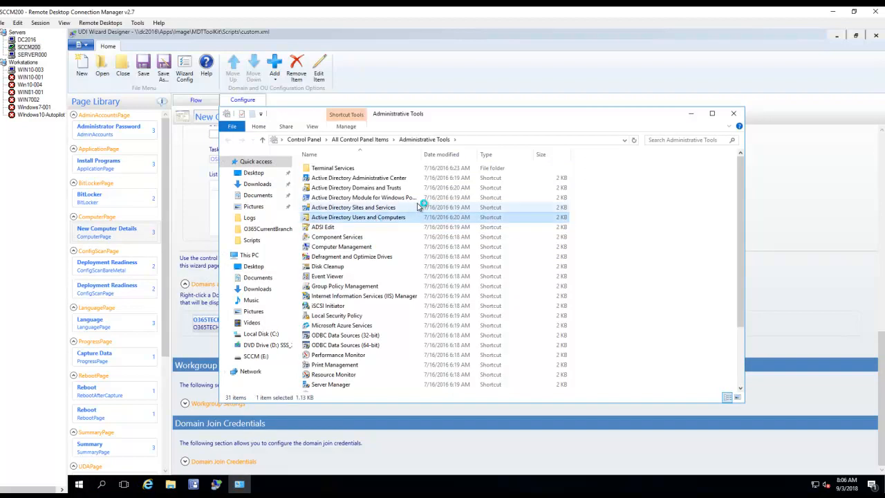
click(172, 132)
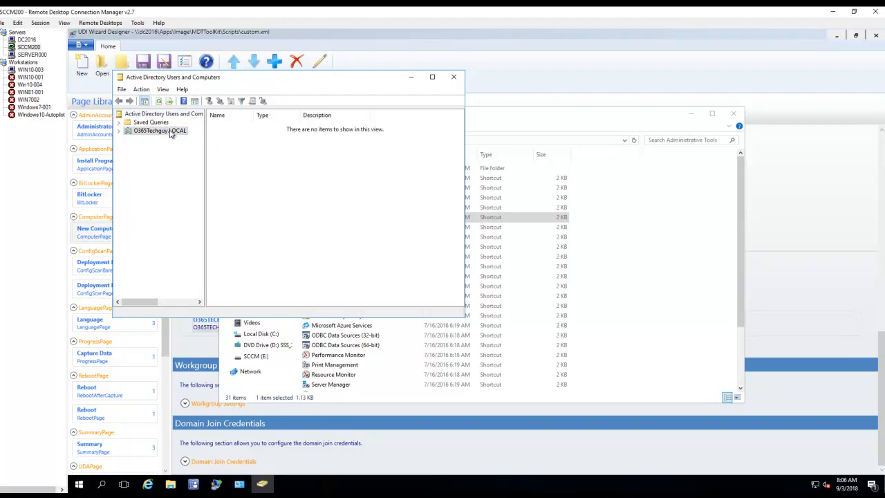
click(120, 131)
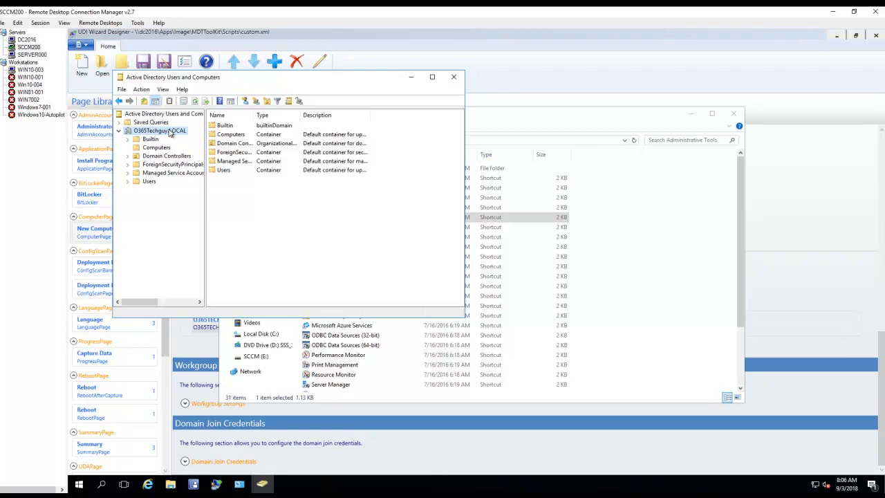
Step: Create an organizational unit named Los Angeles directly under the O365Techguy.LOCAL domain
right_click(170, 134)
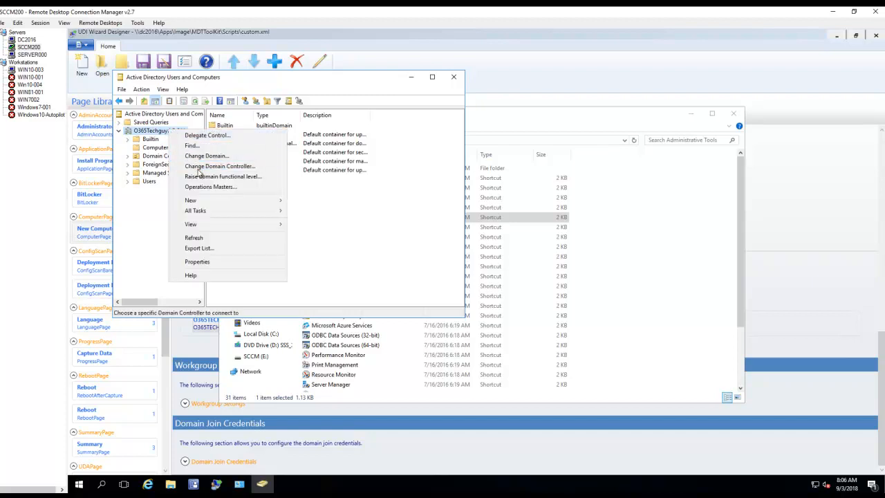
mouse_move(236, 207)
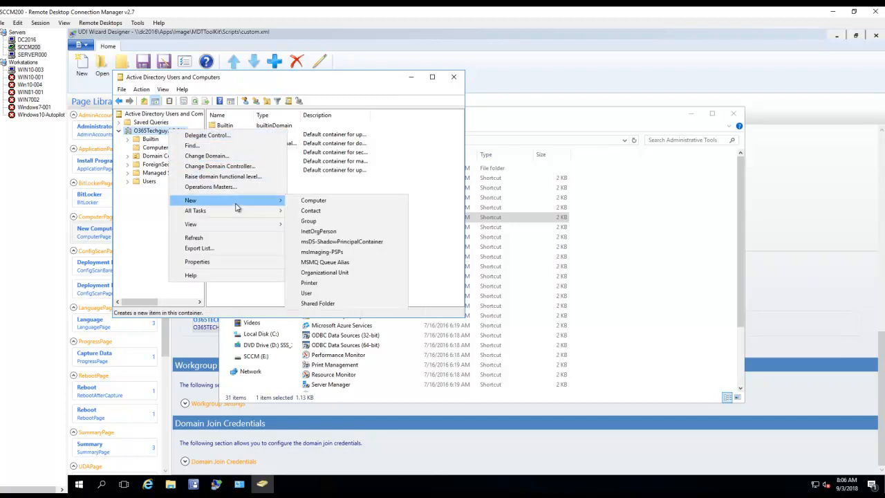
click(343, 274)
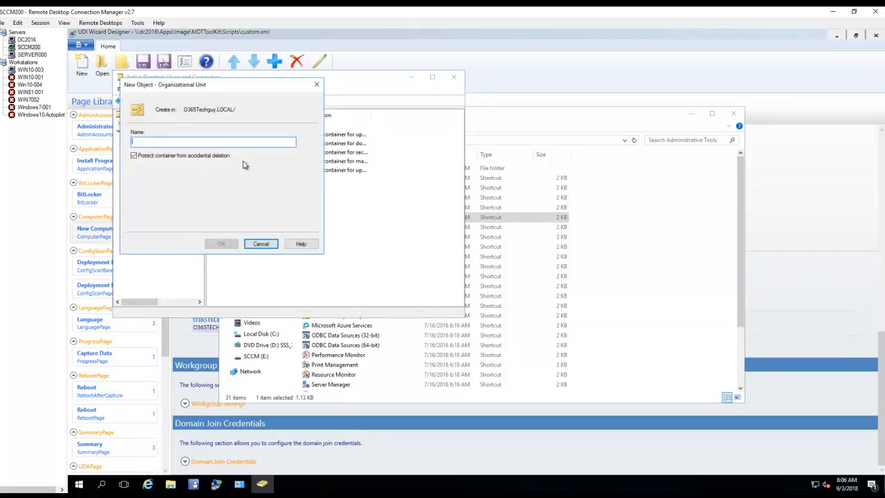
text(Los Angeles)
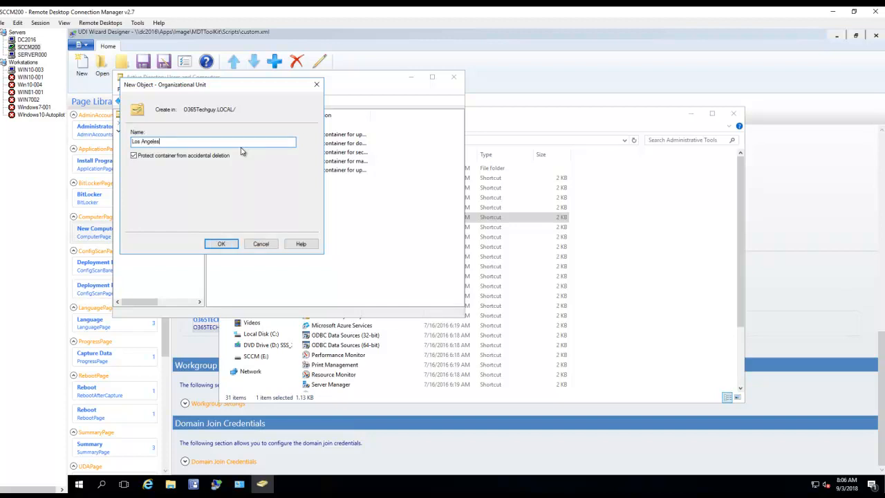
click(221, 243)
Step: Create an organizational unit named New York directly under the O365Techguy.LOCAL domain
click(154, 131)
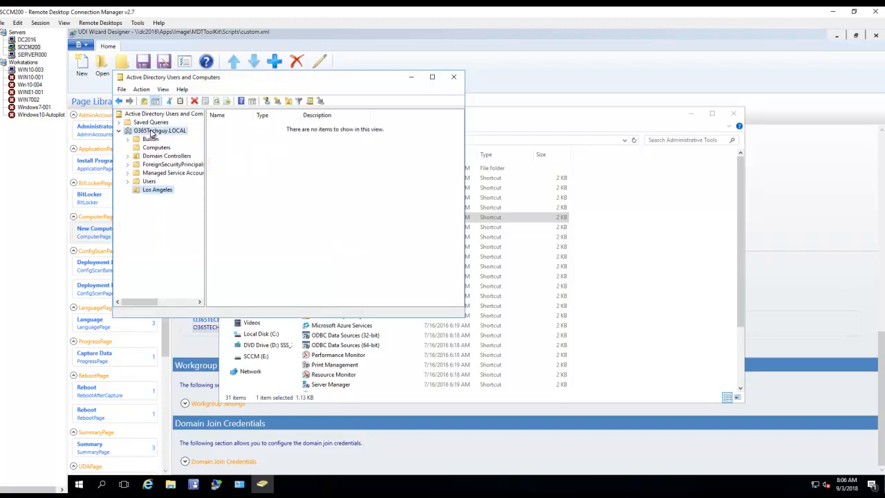
right_click(151, 130)
mouse_move(201, 200)
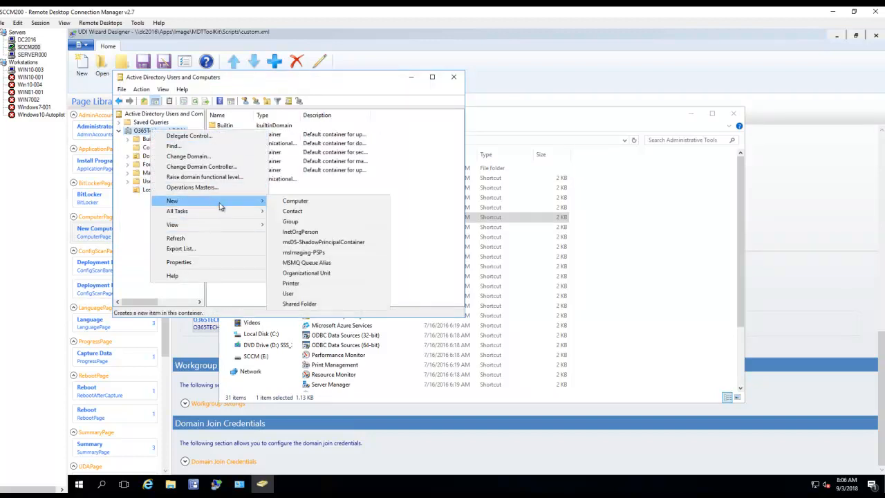
click(322, 273)
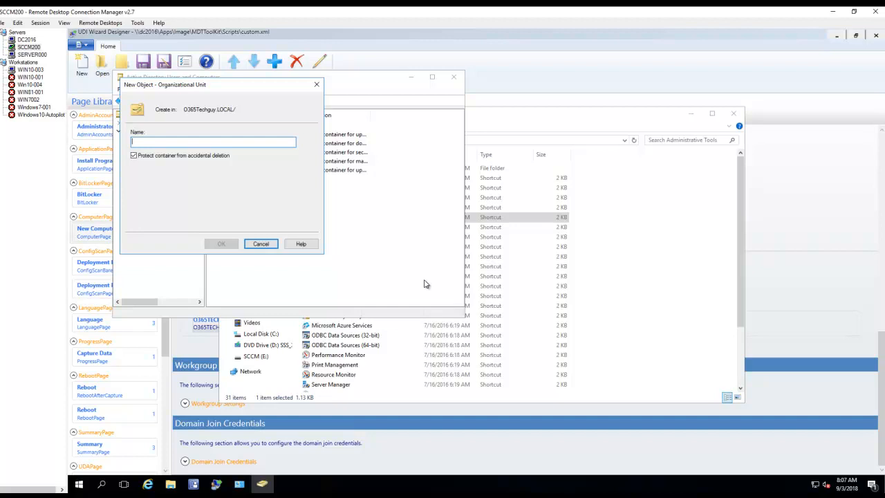
text(New York)
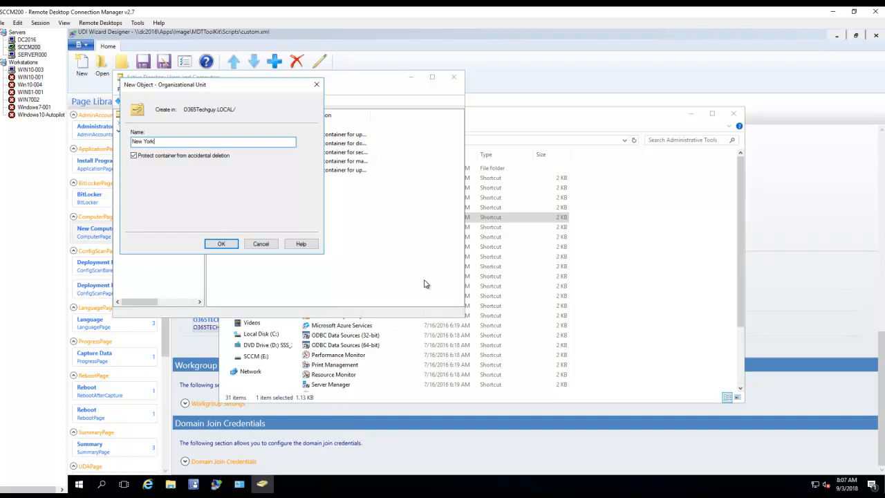
click(222, 244)
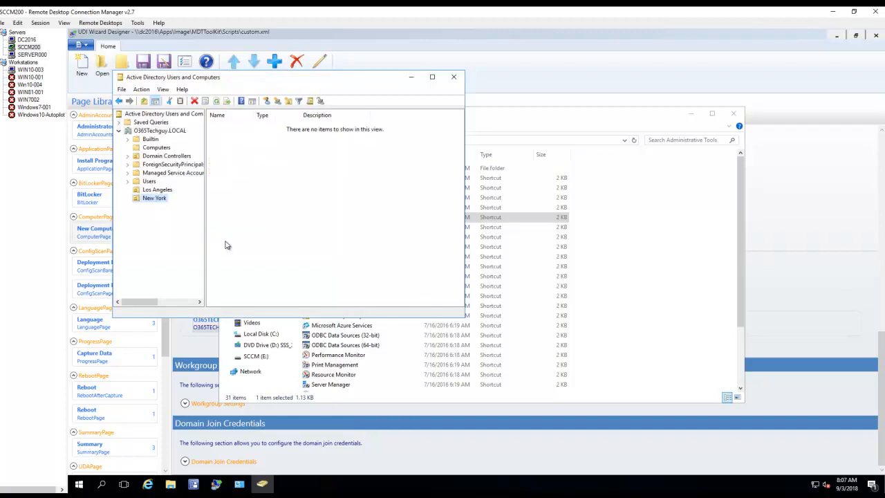
Step: Create an organizational unit named Pheonix directly under the O365Techguy.LOCAL domain
click(159, 133)
right_click(159, 133)
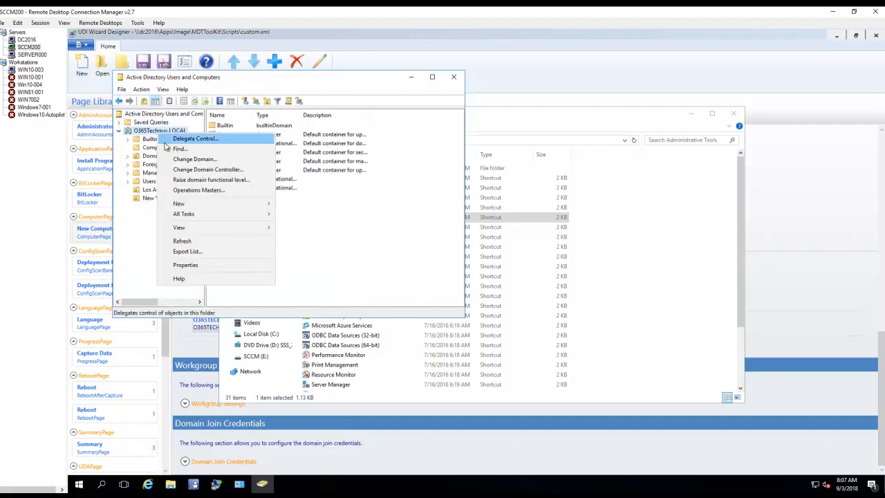
mouse_move(211, 203)
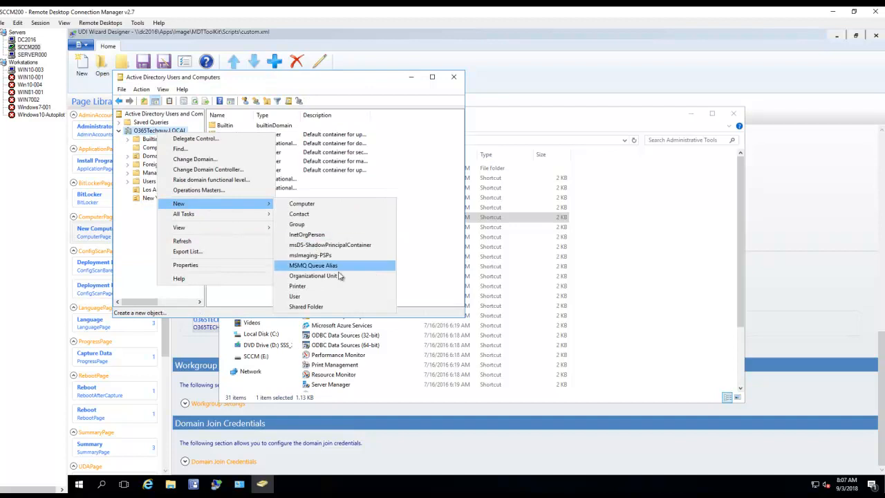
click(320, 275)
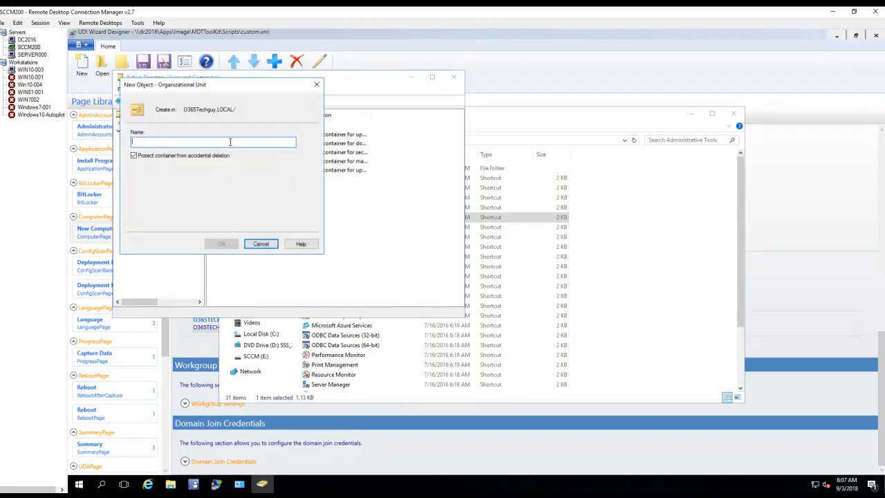
text(Pheonix)
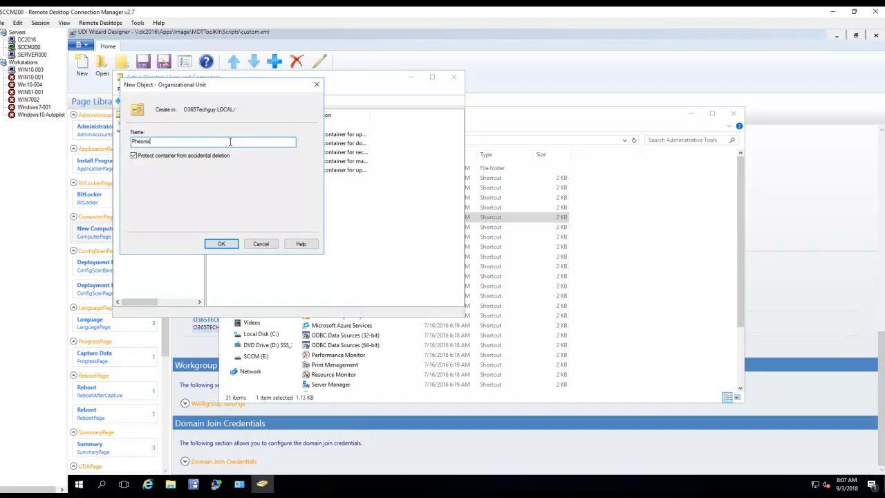
click(222, 243)
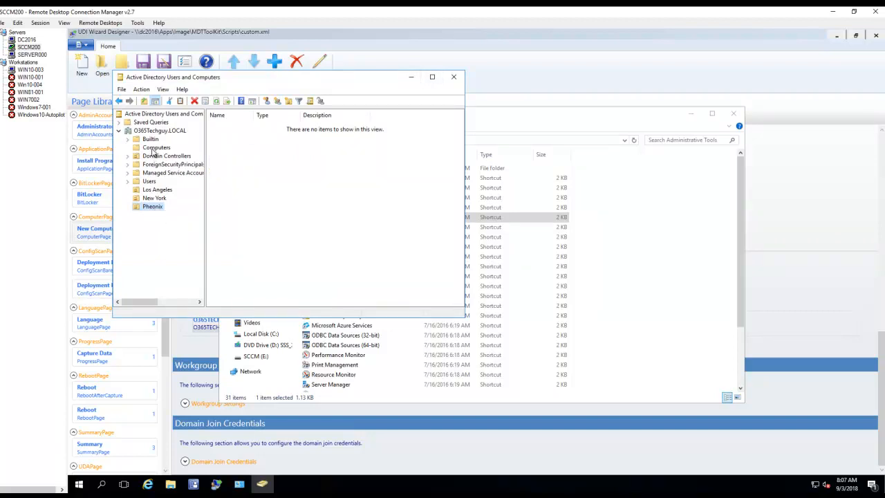
Step: Create an organizational unit named Computers inside the Los Angeles organizational unit
right_click(158, 190)
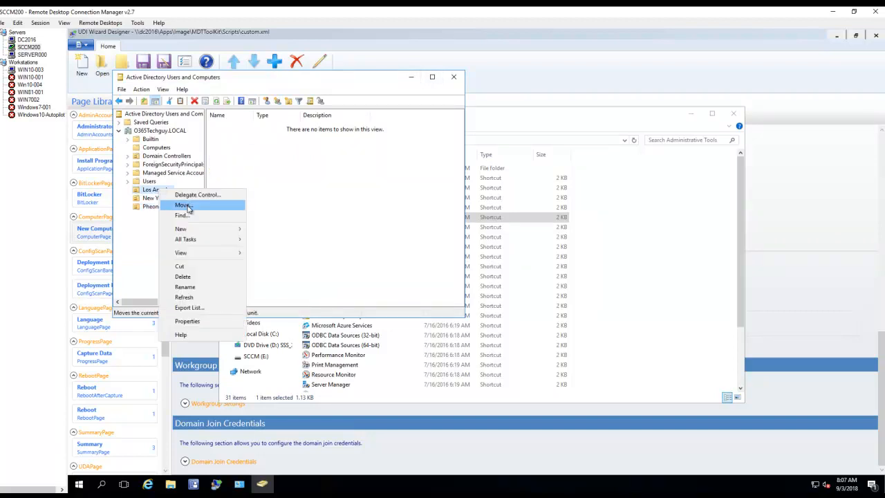
mouse_move(207, 228)
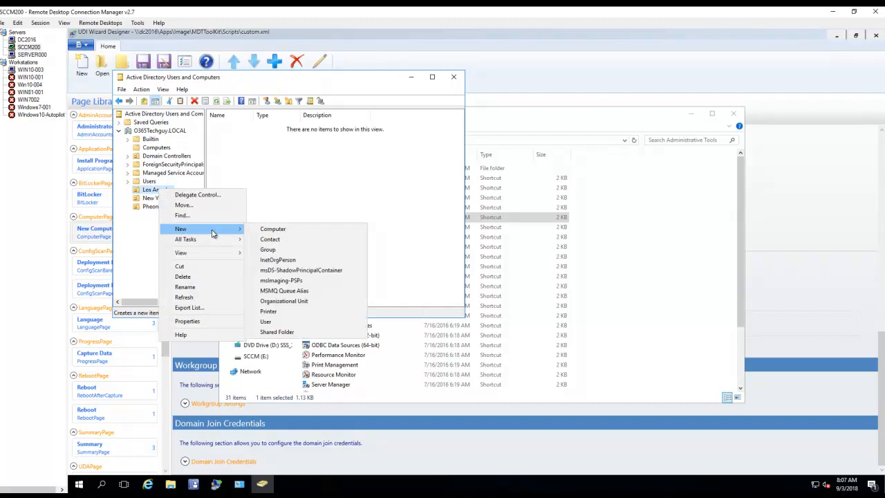
click(292, 302)
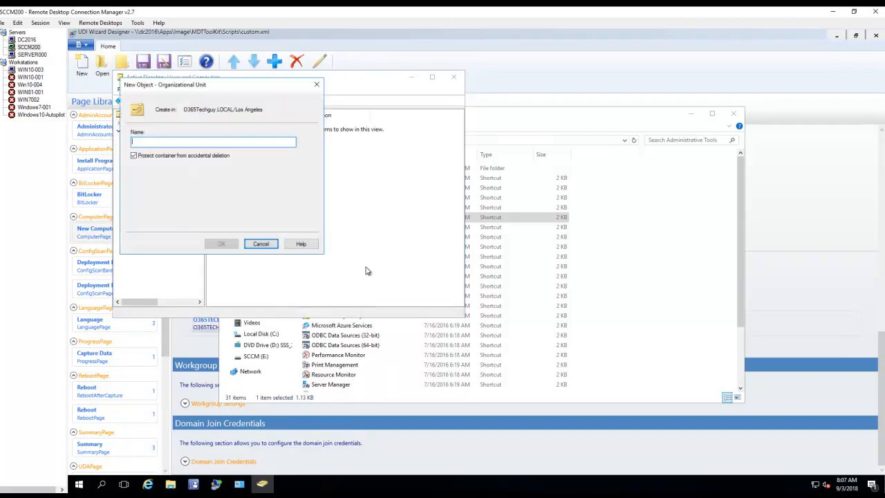
text(Computers)
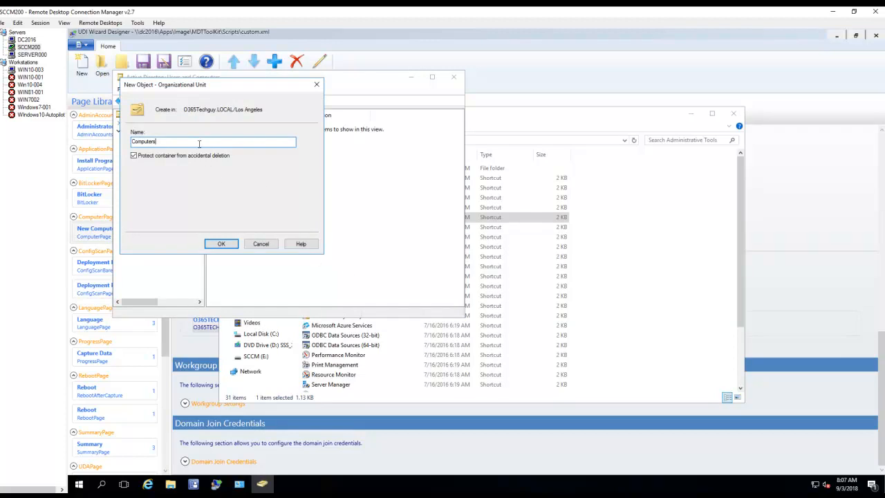
drag(199, 143, 20, 142)
click(227, 244)
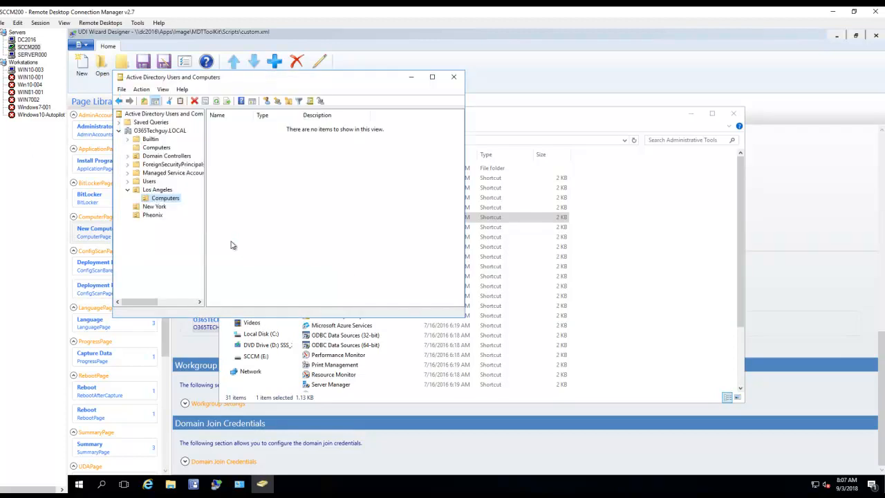
right_click(166, 207)
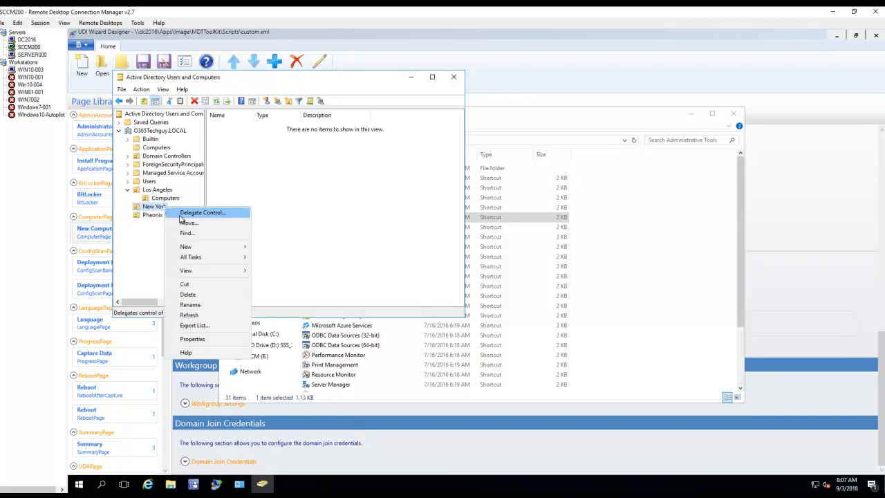
mouse_move(238, 246)
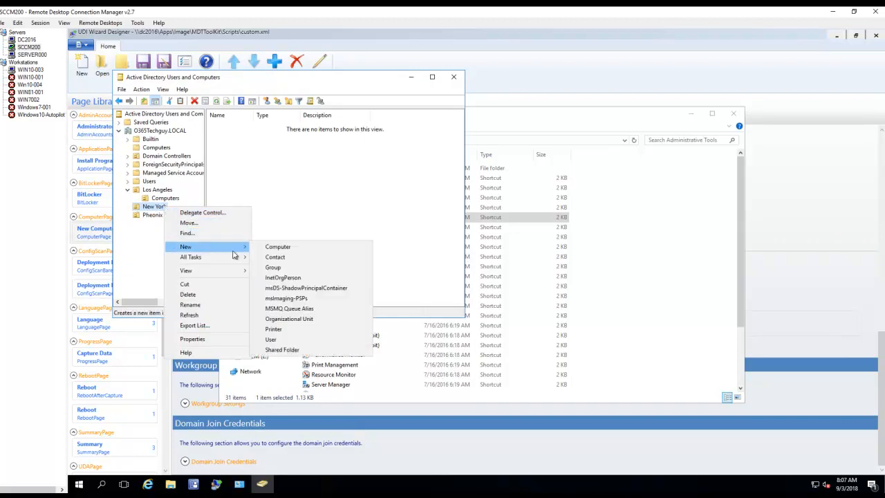
click(280, 251)
text(Computers)
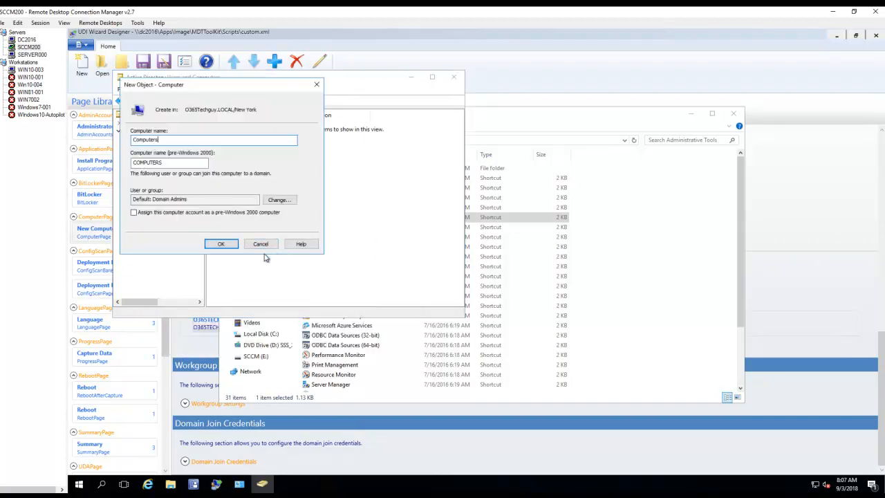
click(270, 245)
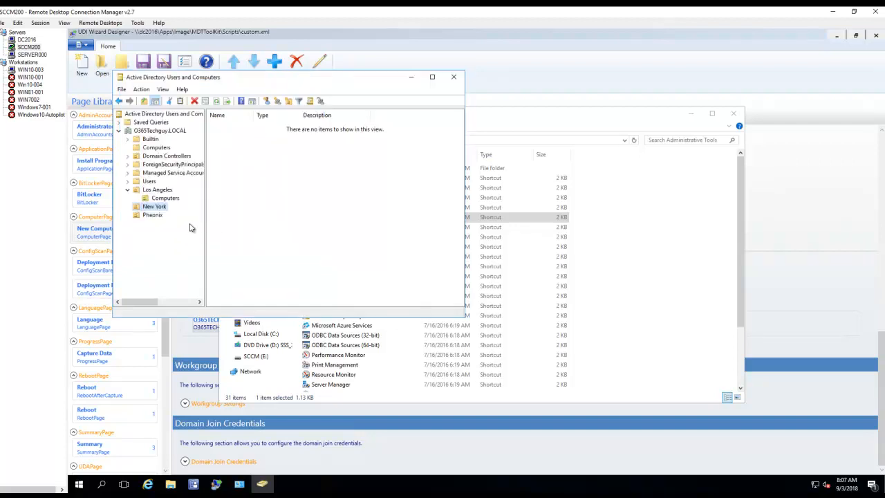
Step: Create an organizational unit named Computers inside the New York organizational unit
right_click(155, 207)
mouse_move(192, 248)
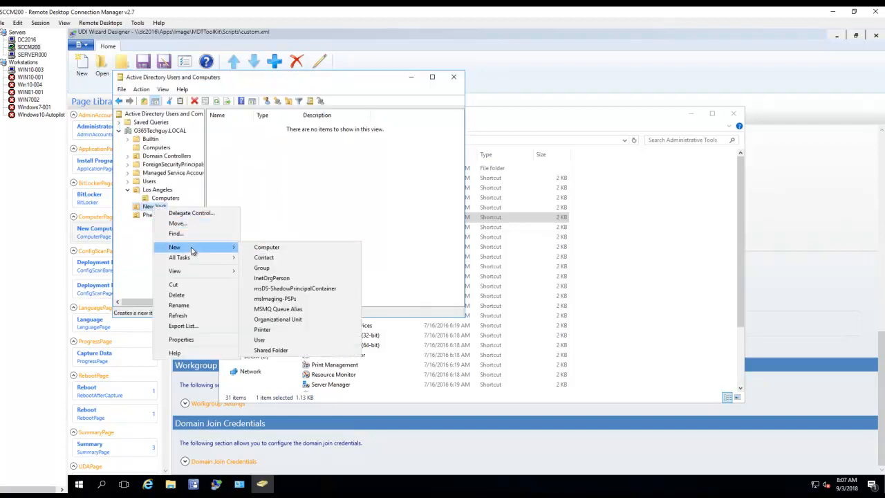
click(297, 320)
text(Computers)
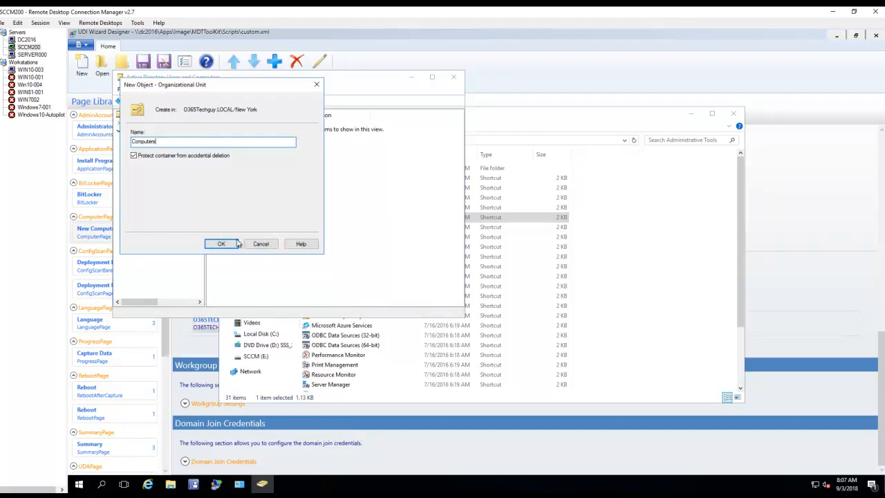
click(222, 243)
Step: Rename the misspelled Pheonix organizational unit to Phoenix
click(156, 225)
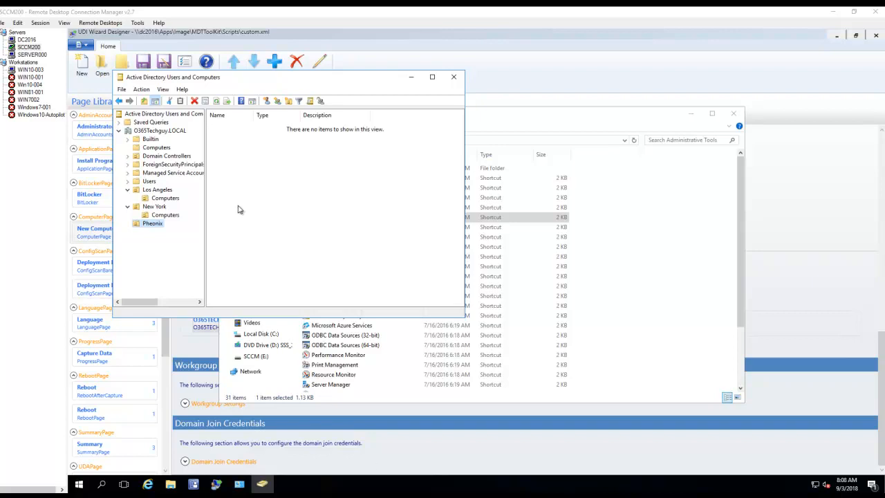
right_click(160, 225)
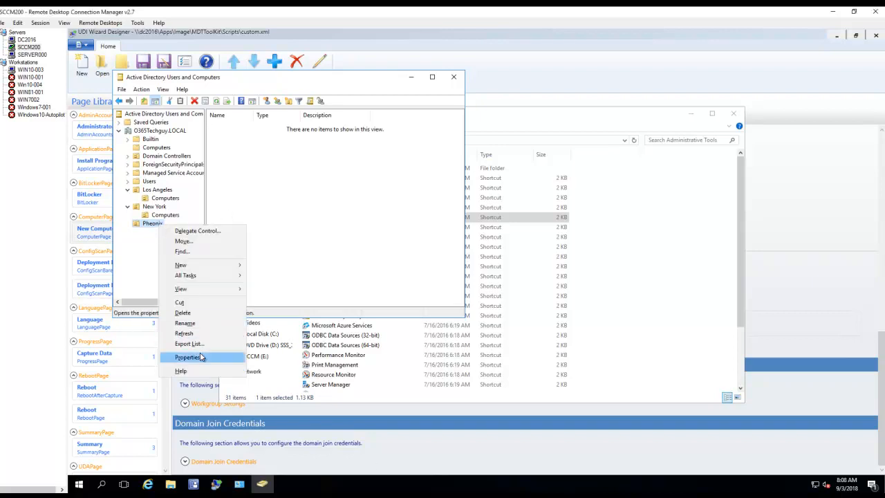
click(185, 323)
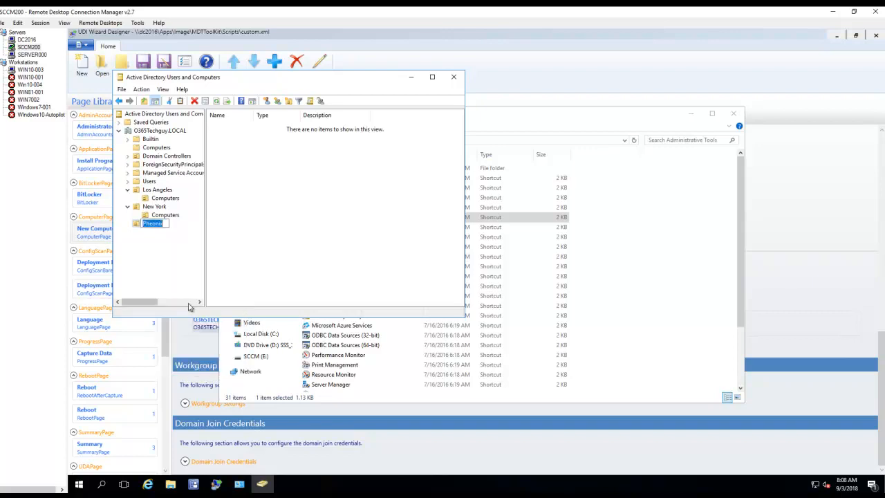
text(Phoenix)
key(Return)
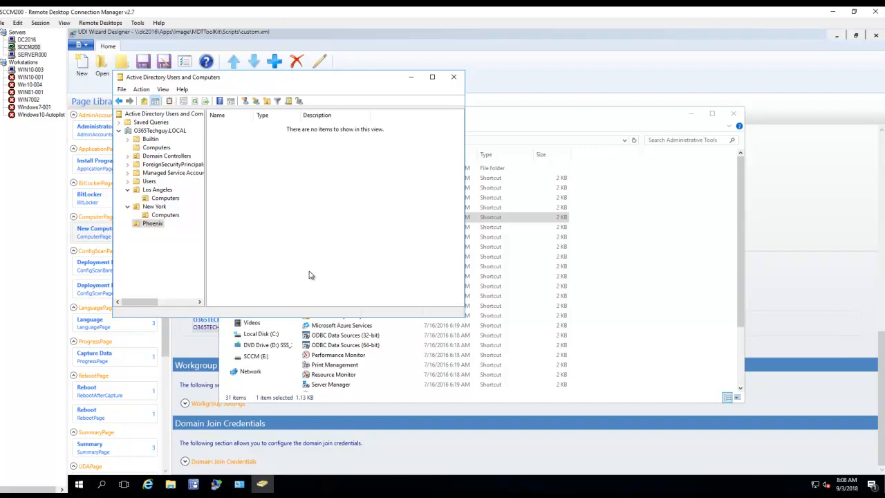
Step: Create an organizational unit named Computers inside the Phoenix organizational unit
right_click(156, 229)
mouse_move(194, 265)
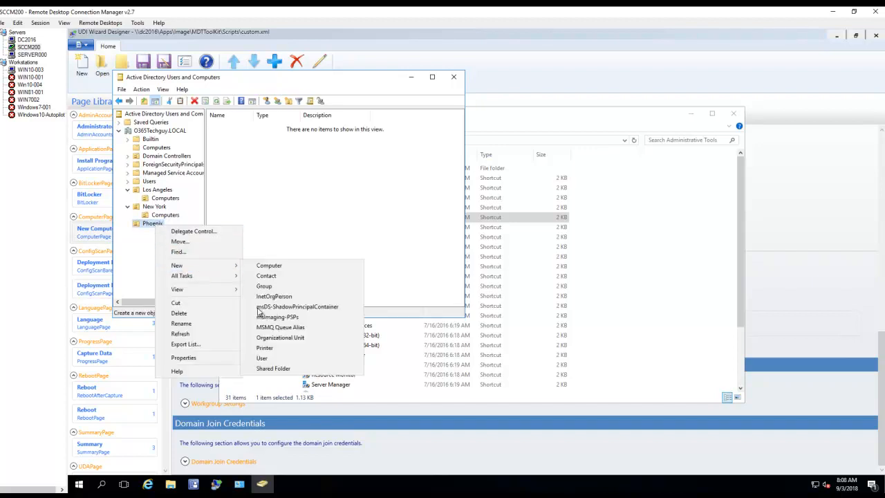
click(279, 338)
text(Computers)
click(221, 245)
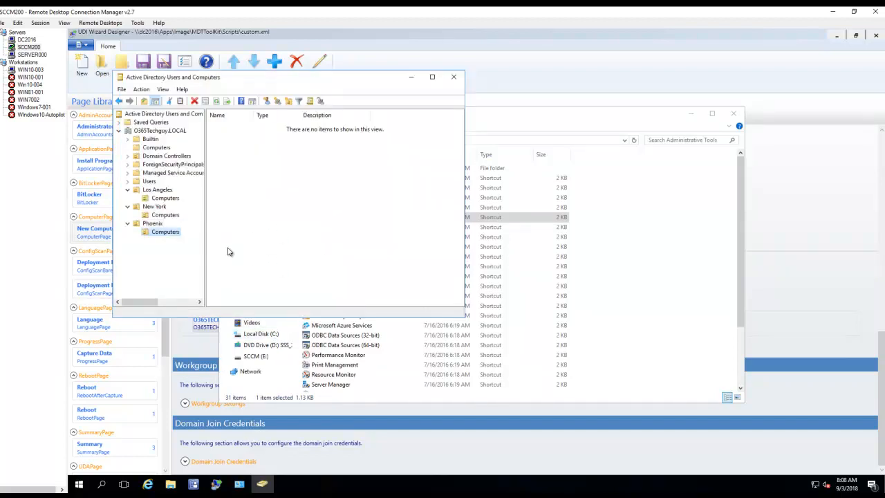
Step: Minimize Active Directory Users and Computers, return to UDI Wizard Designer and cancel the open Add OU From Domain dialog
click(167, 217)
click(165, 199)
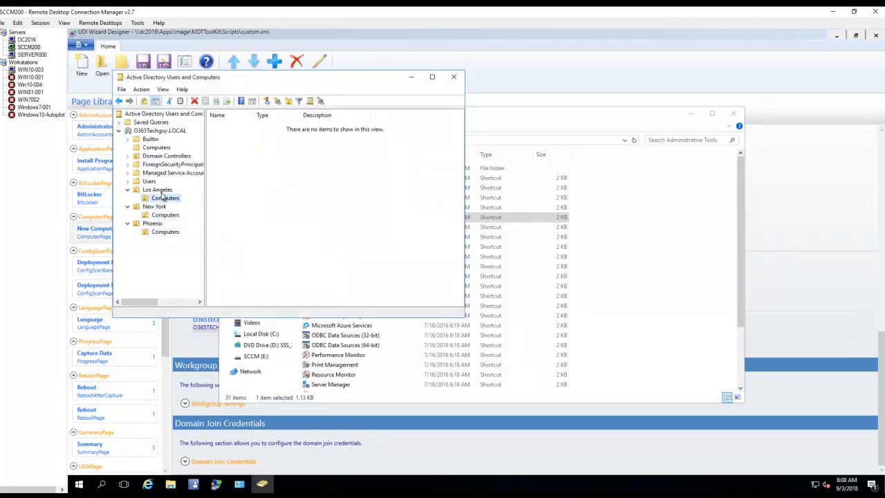
click(157, 189)
click(411, 76)
click(531, 77)
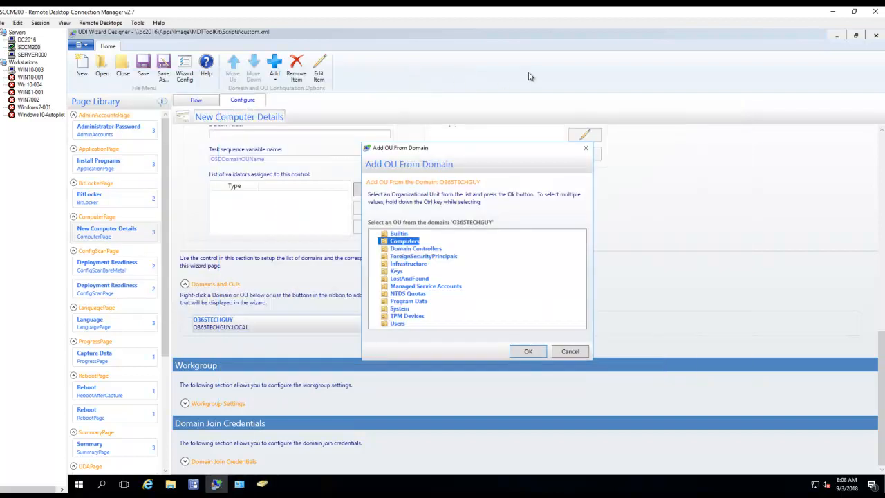
click(568, 352)
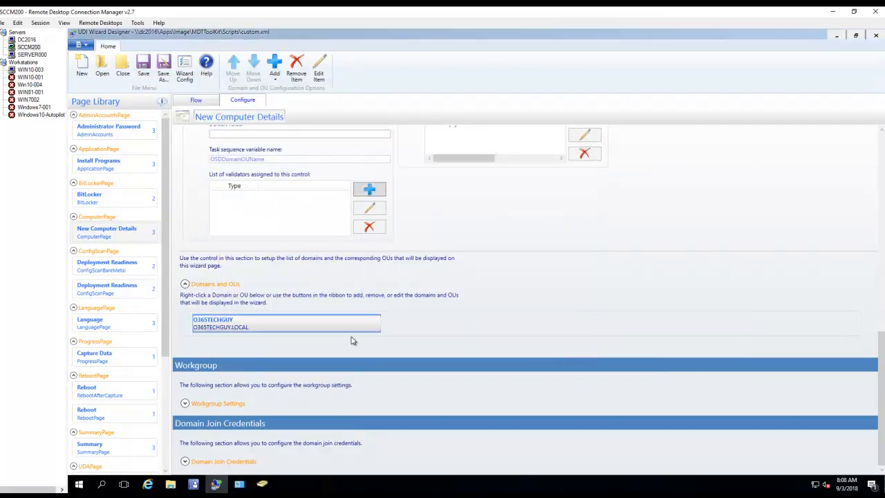
Step: Search the O365TECHGUY domain for OUs and add the Computers OU under Los Angeles to the wizard's domain list
right_click(317, 322)
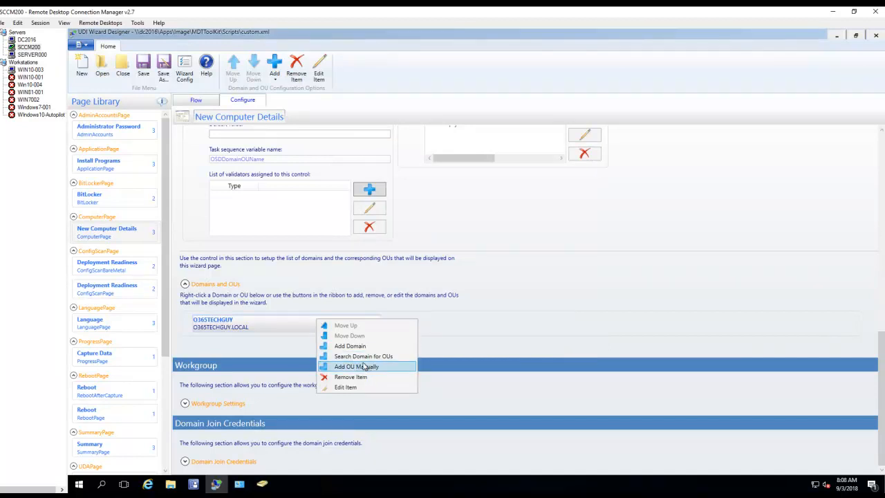
click(364, 357)
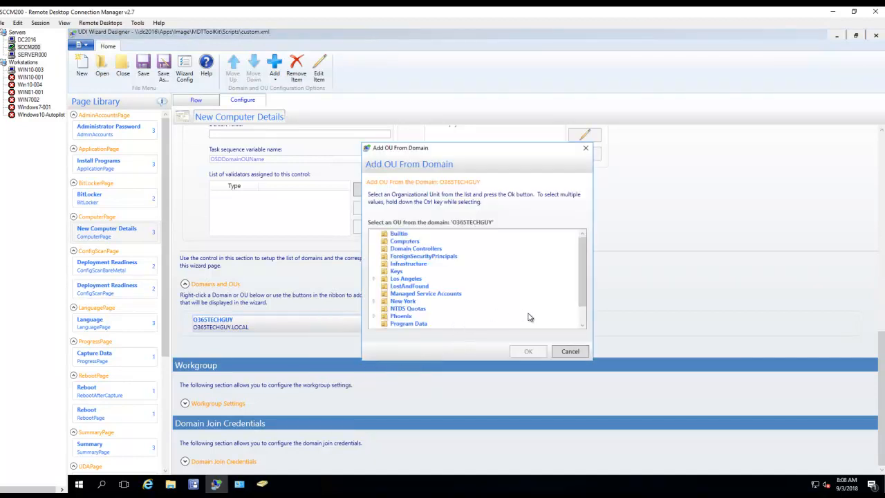
click(582, 320)
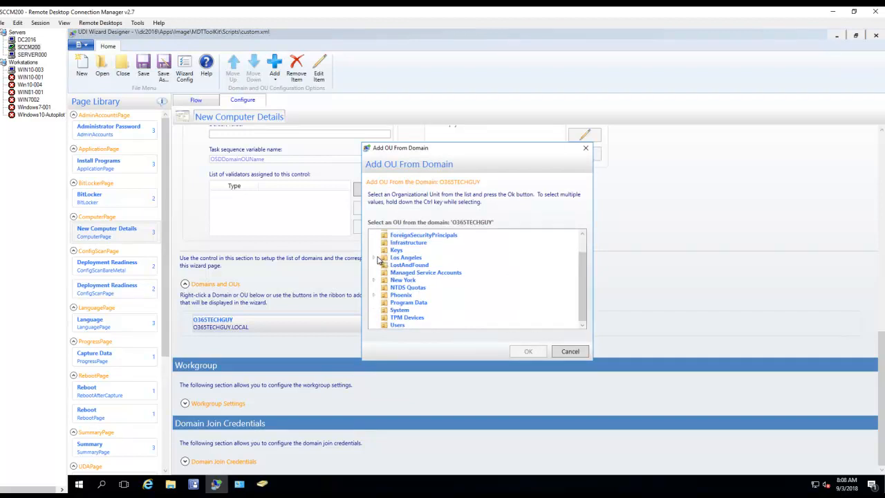
click(374, 257)
click(411, 258)
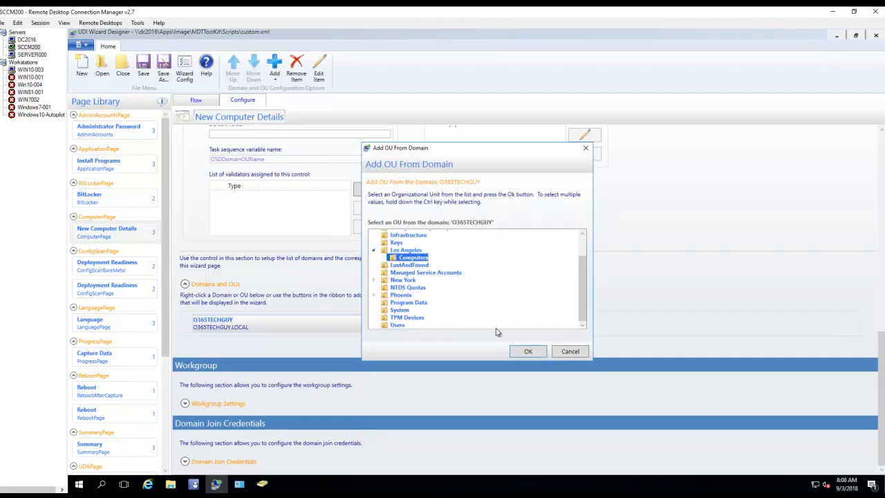
click(525, 351)
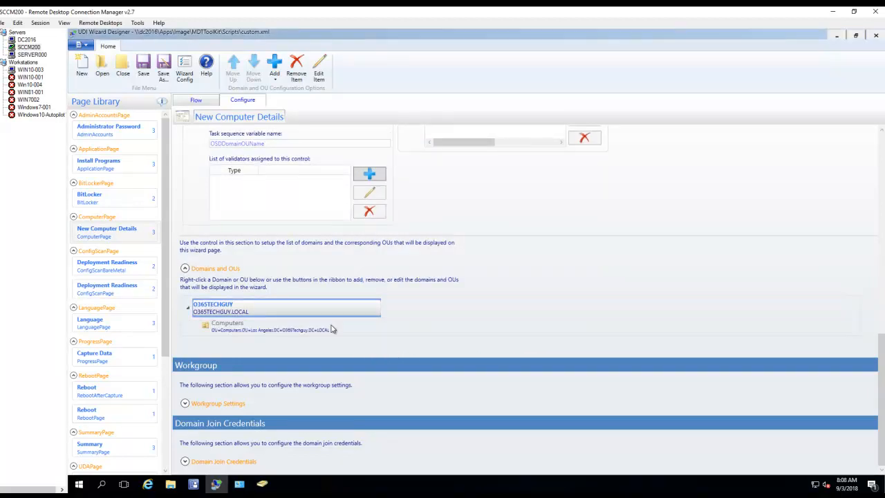
Step: Search the O365TECHGUY domain for OUs and add the Computers OU under New York to the wizard's domain list
right_click(269, 307)
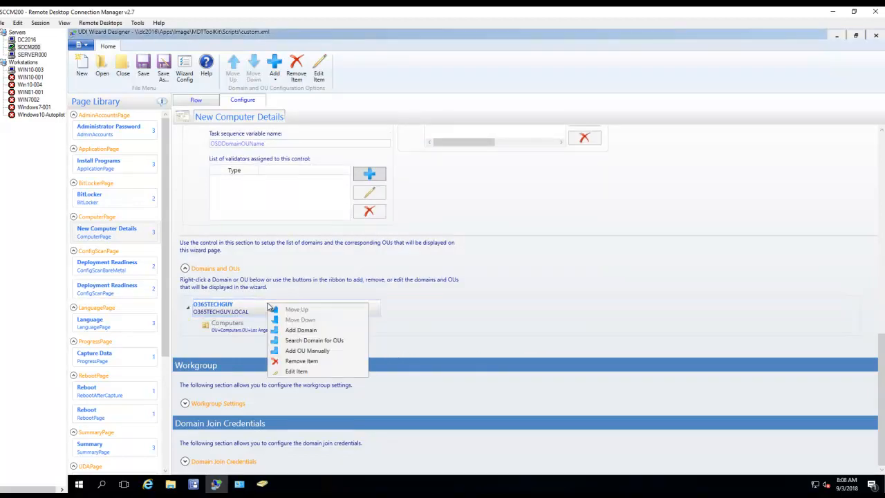
click(316, 341)
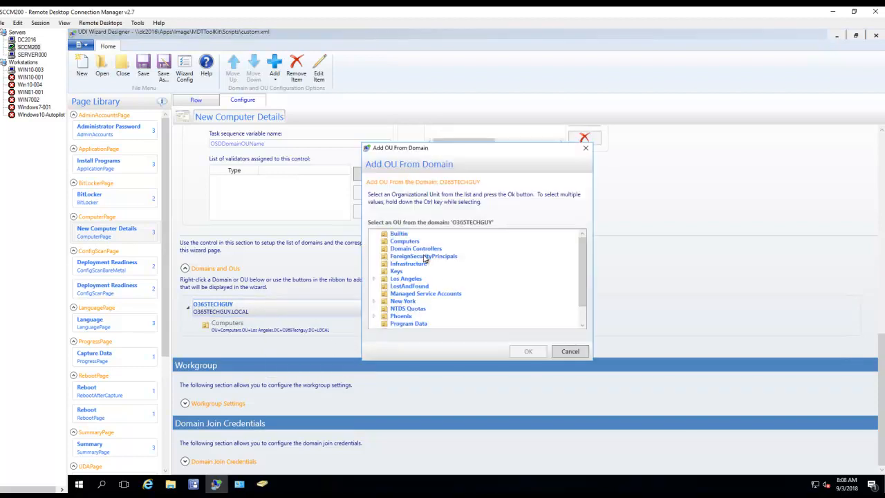
click(407, 302)
click(374, 302)
click(413, 309)
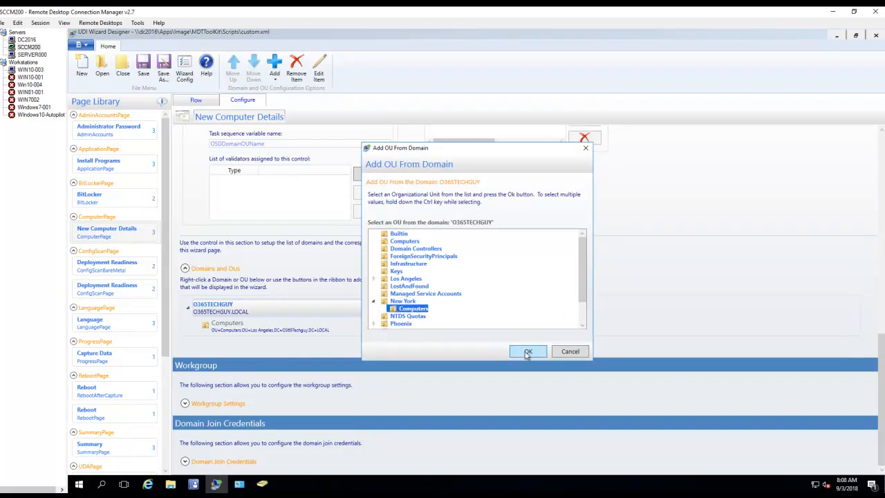
click(527, 352)
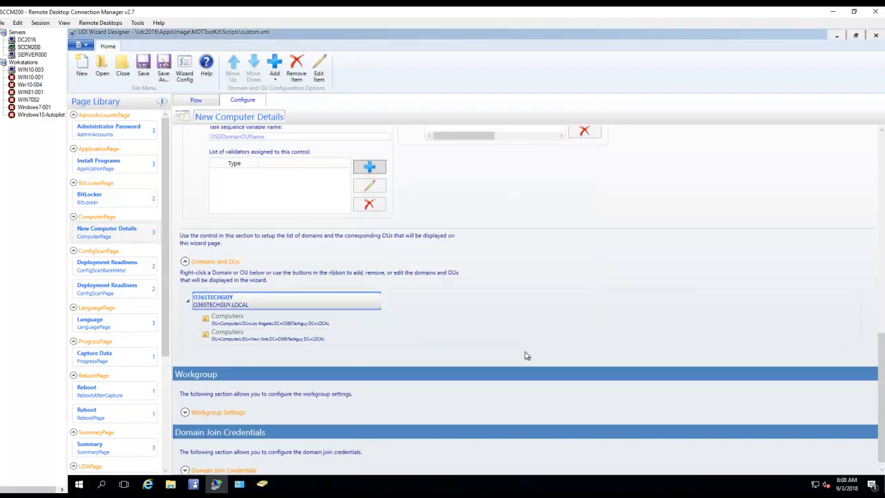
Step: Search the O365TECHGUY domain for OUs and add the Computers OU under Phoenix to the wizard's domain list
right_click(269, 305)
click(316, 343)
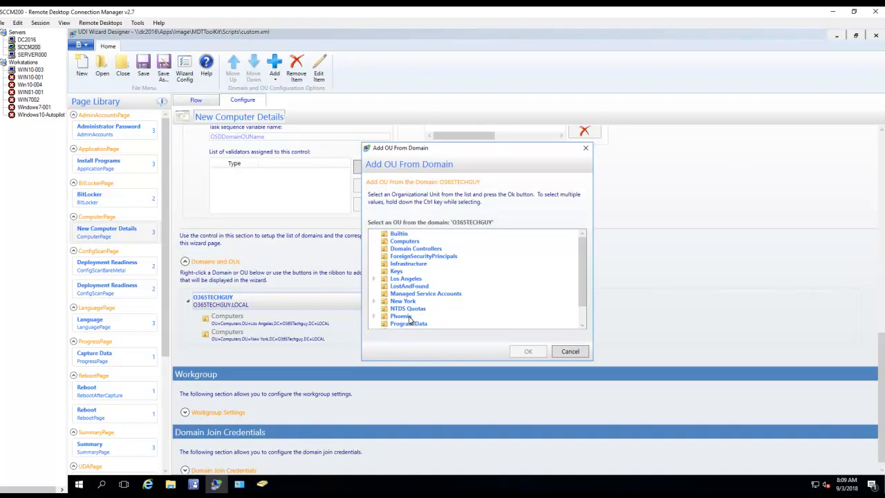
click(407, 316)
click(374, 315)
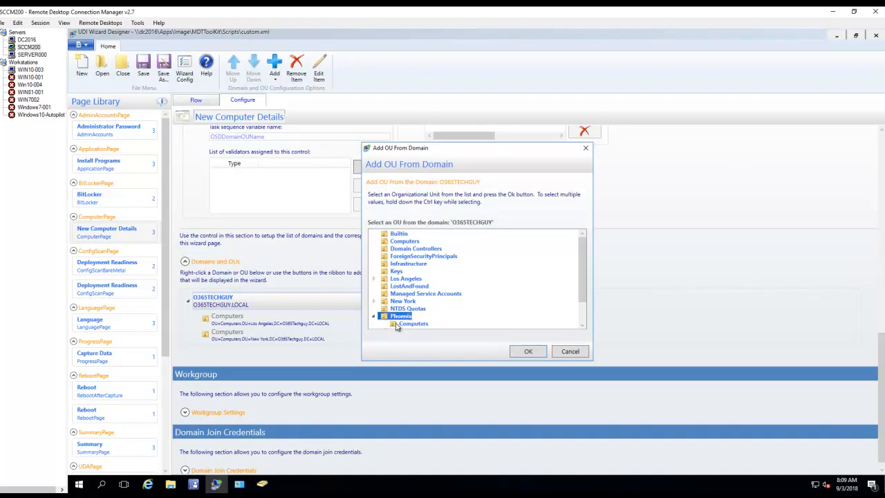
click(408, 323)
click(527, 351)
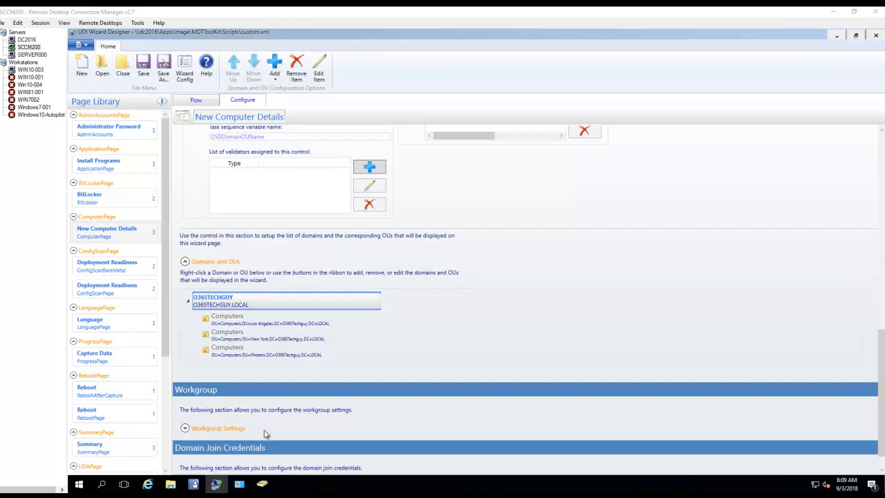
Step: Expand the Domain Join Credentials section and examine its user name, password and Active Directory check settings
scroll(261, 440, down, 1)
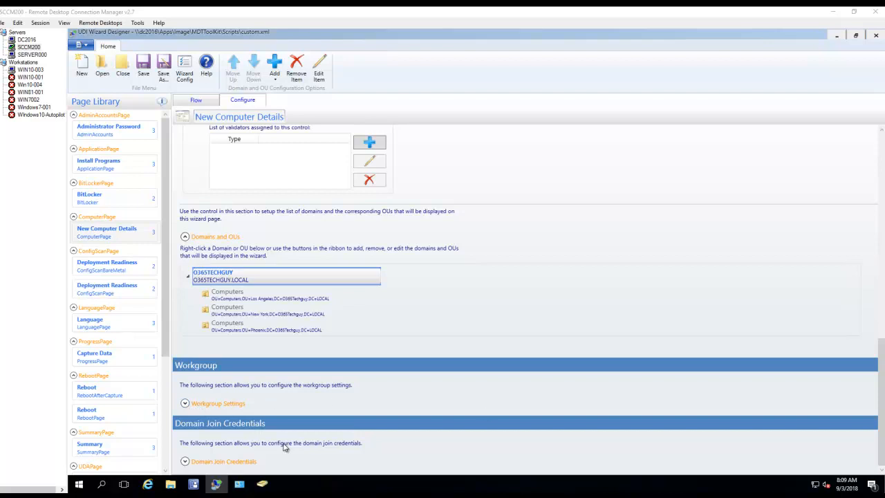
click(186, 461)
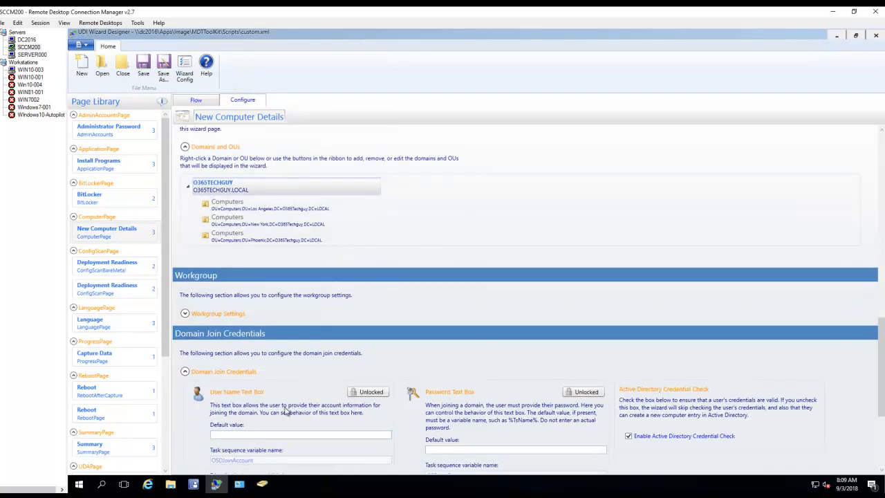
scroll(285, 411, down, 3)
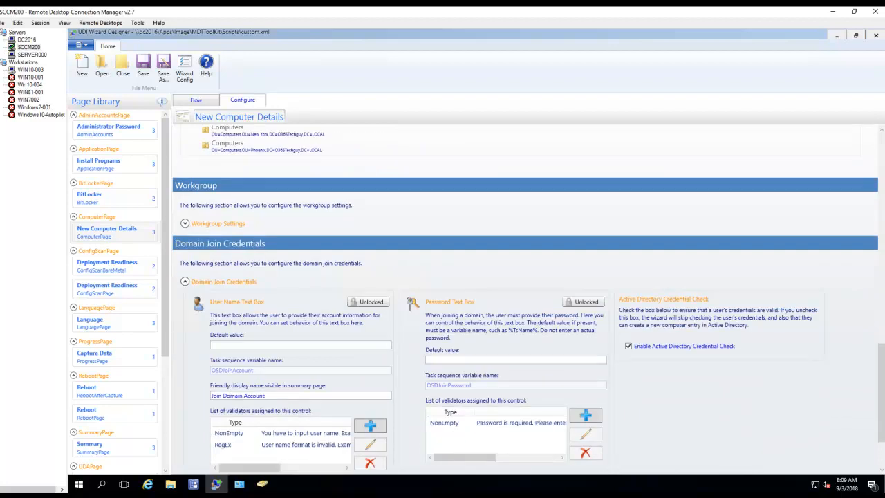
scroll(440, 402, down, 1)
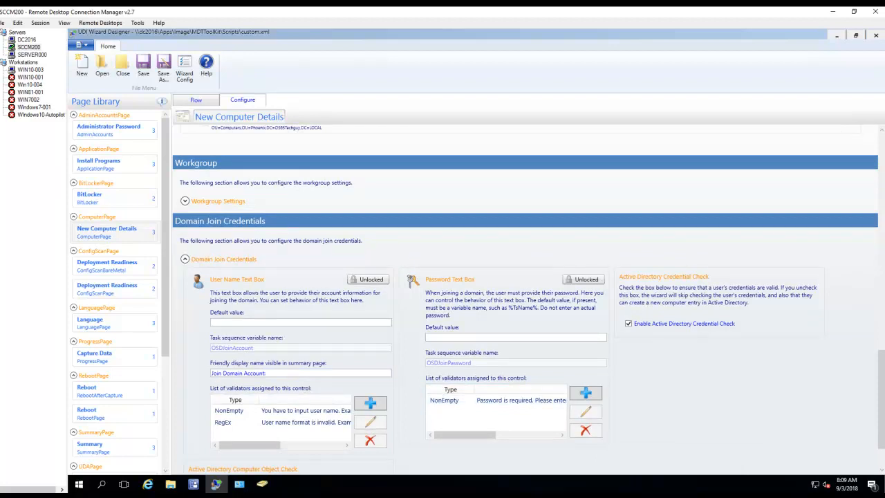
scroll(427, 359, down, 2)
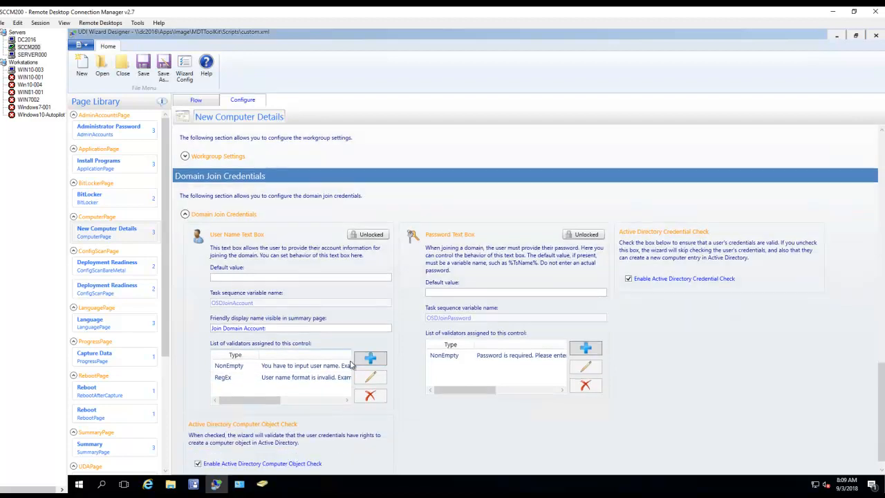
scroll(666, 357, down, 1)
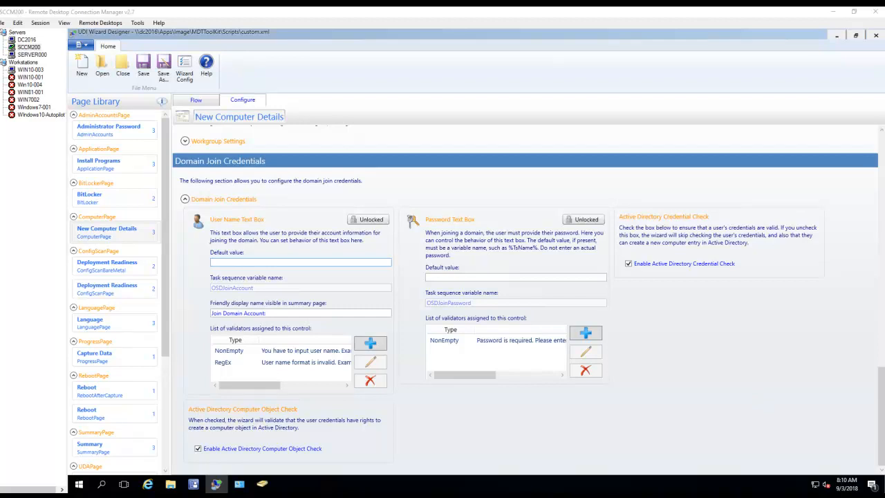
Step: Examine the preflight tasks on both Deployment Readiness pages and the Language page's language packs and regional defaults
click(128, 272)
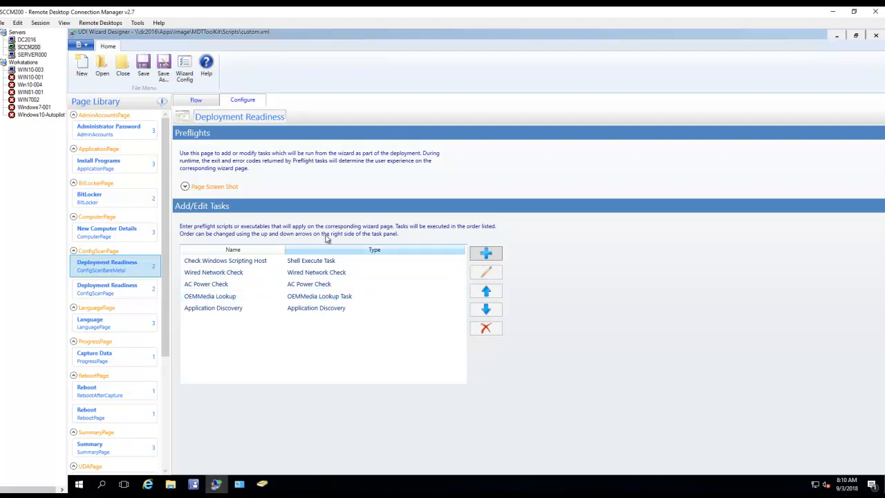
click(113, 293)
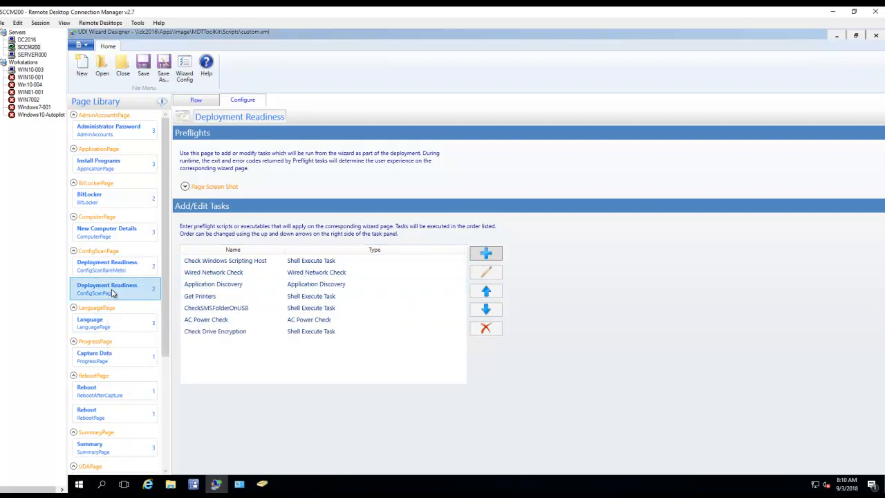
click(115, 331)
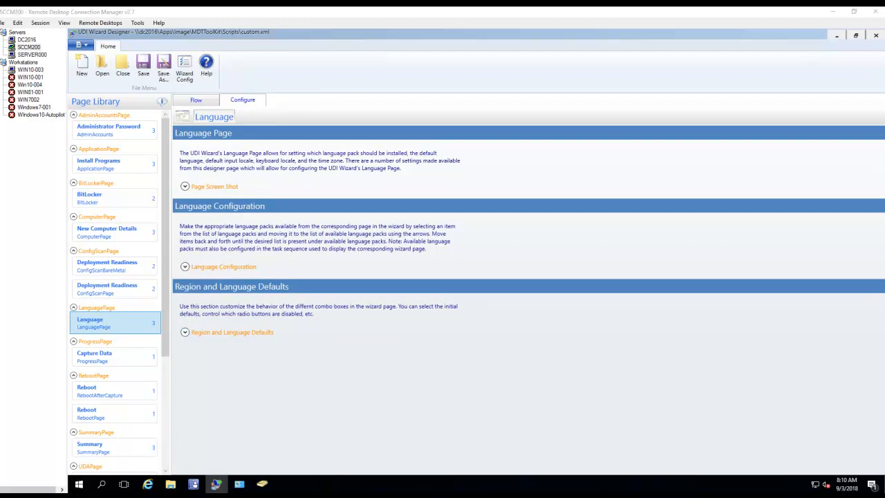
click(185, 266)
click(513, 308)
scroll(598, 351, down, 1)
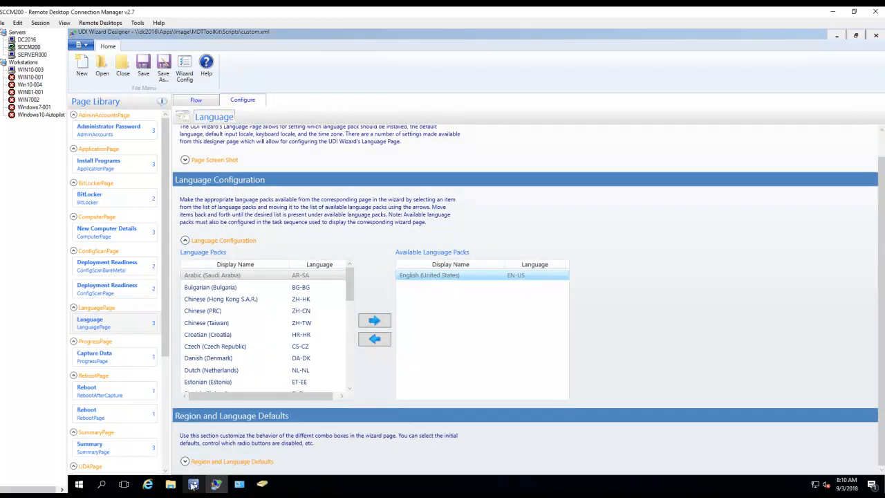
click(185, 461)
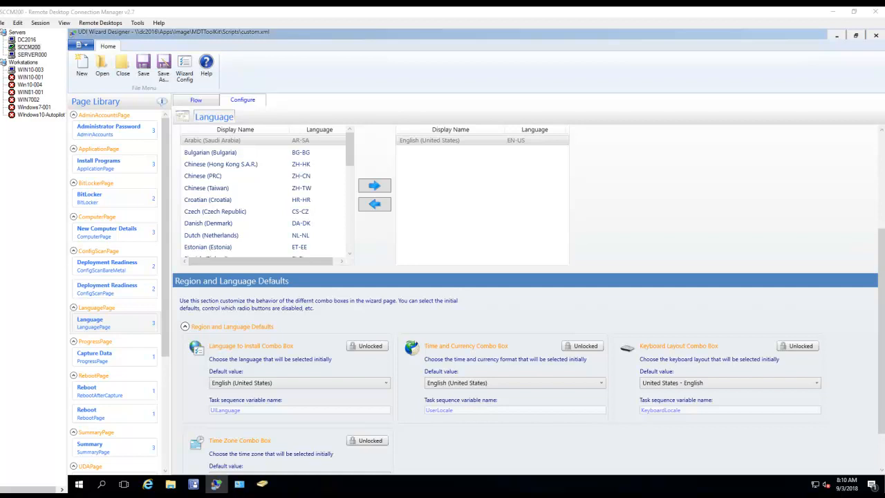
scroll(279, 465, down, 2)
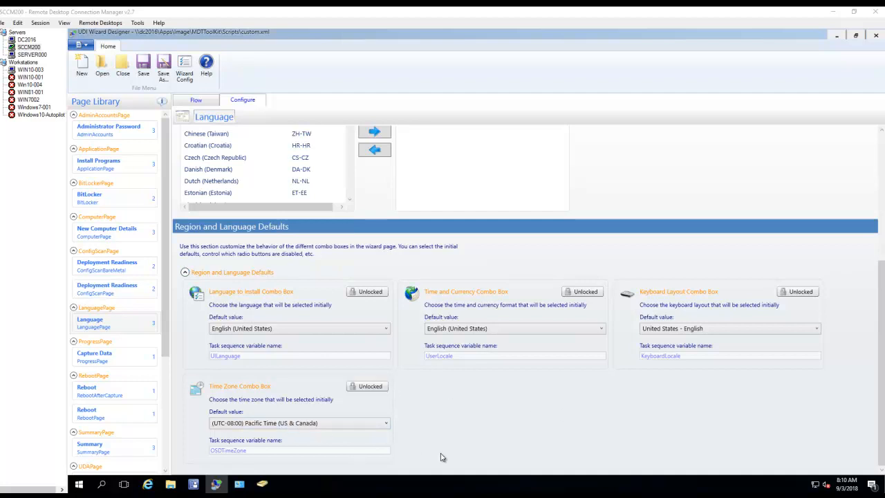
Step: Look through the Capture Data, RebootAfterCapture and User Device Affinity pages and the rest of the page library
click(114, 332)
click(114, 355)
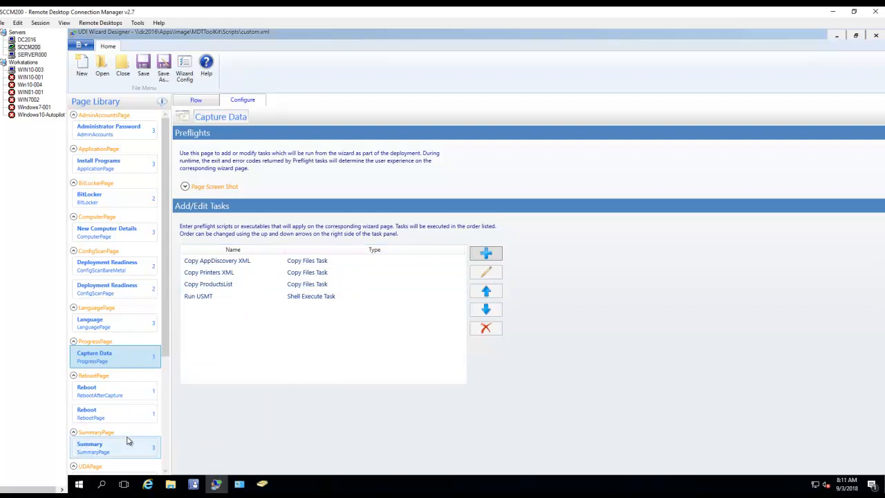
click(106, 391)
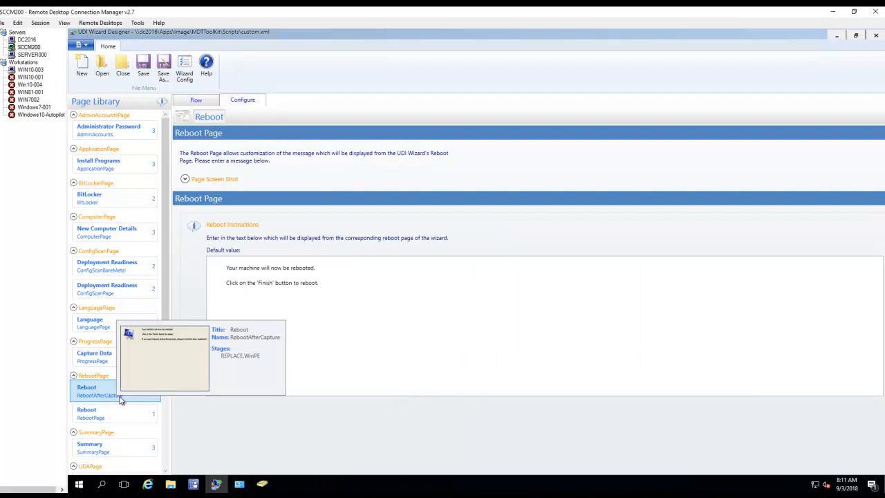
scroll(144, 440, down, 3)
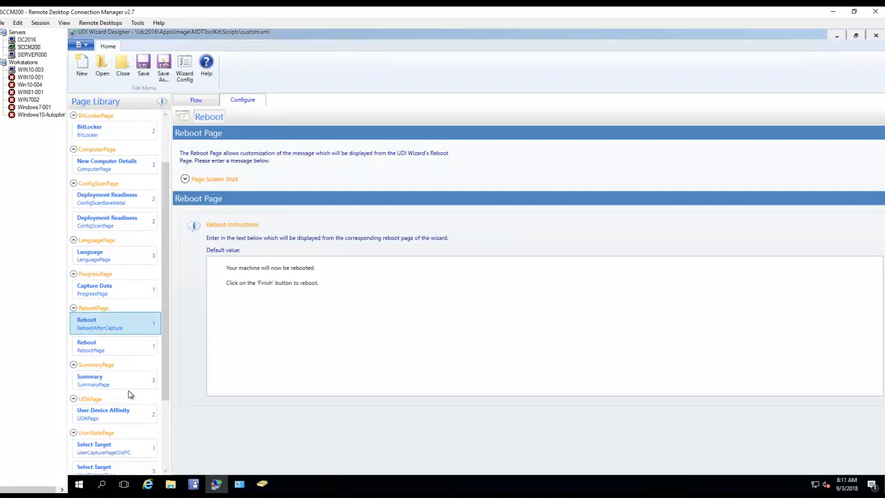
click(115, 413)
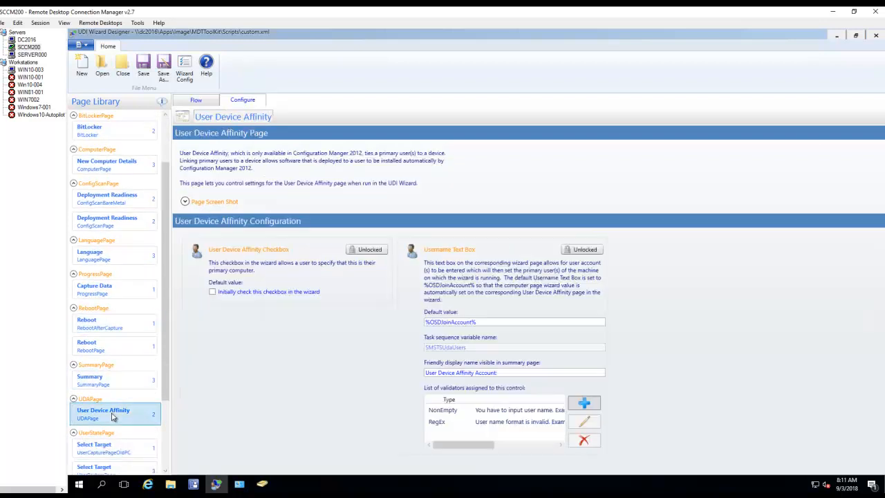
scroll(124, 411, down, 4)
scroll(142, 428, up, 5)
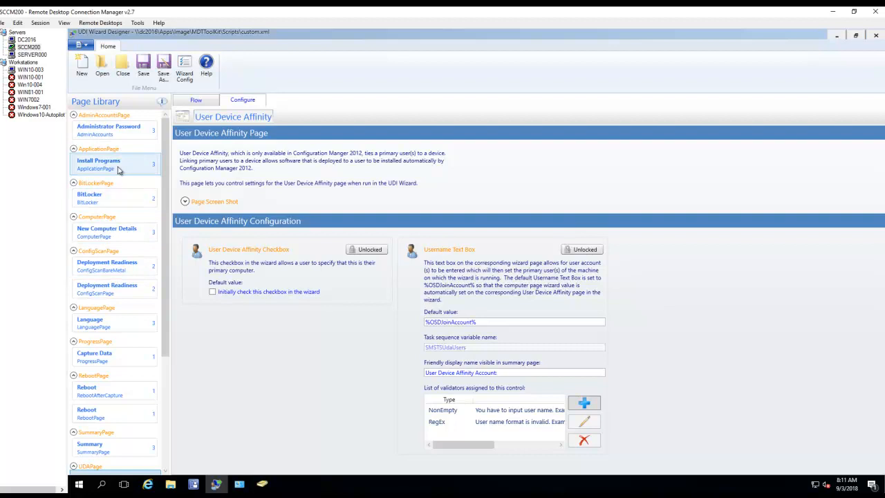
Step: Review the Administrator Password, Install Programs and New Computer Details pages
click(126, 136)
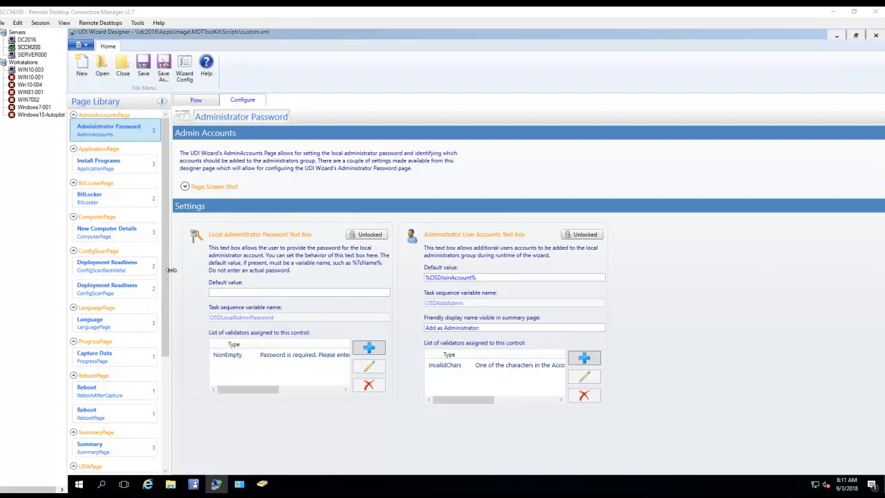
click(115, 169)
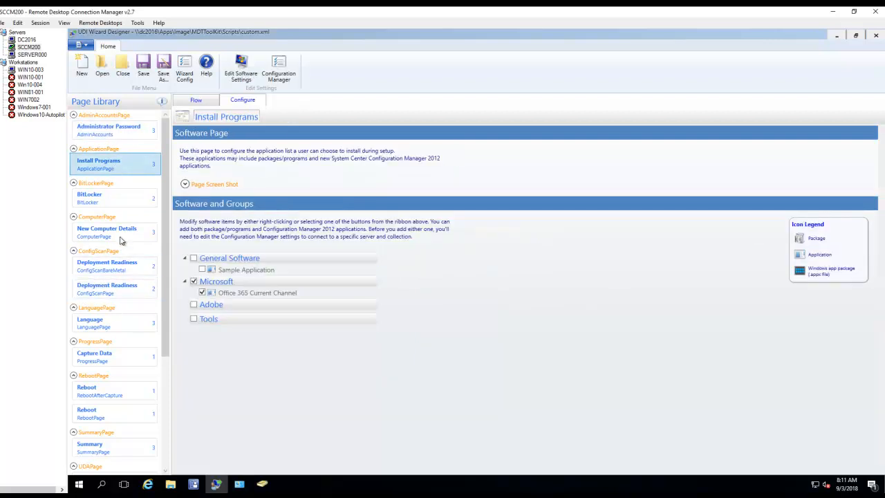
click(120, 235)
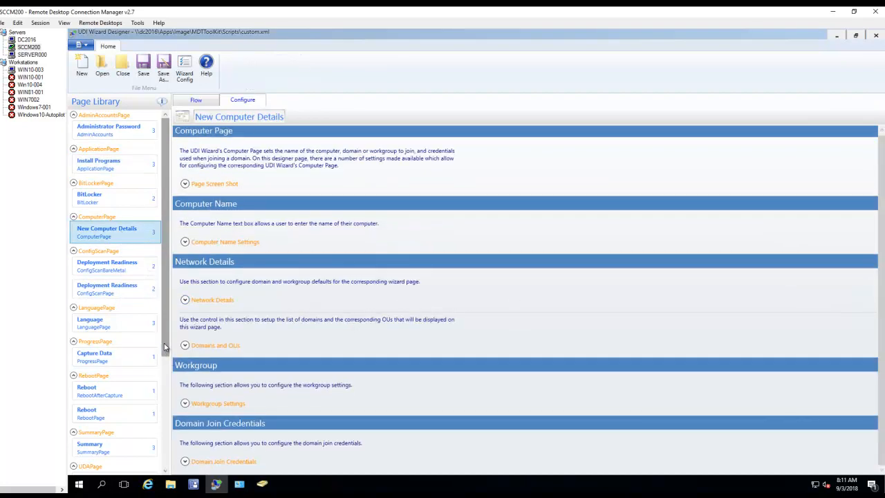
scroll(166, 346, down, 1)
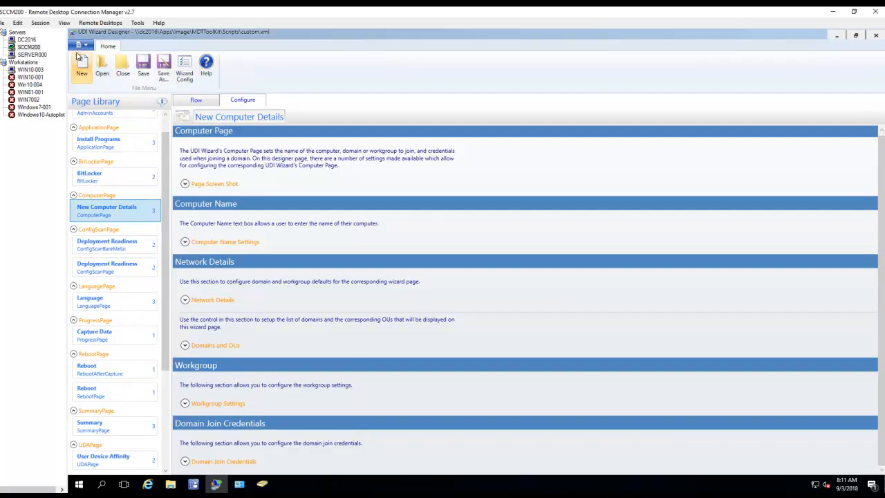
Step: Save the wizard configuration as custom.xml in the MDTToolKit Scripts folder, replacing the existing file
click(164, 68)
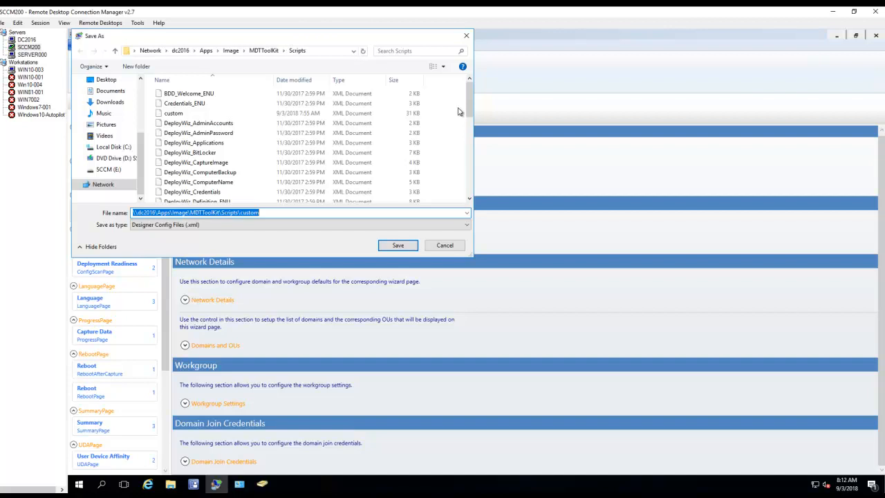
click(391, 251)
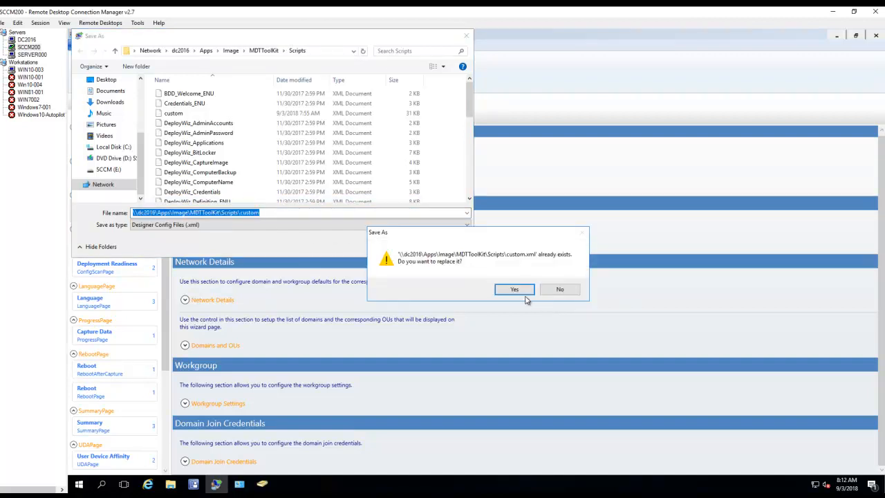
click(517, 292)
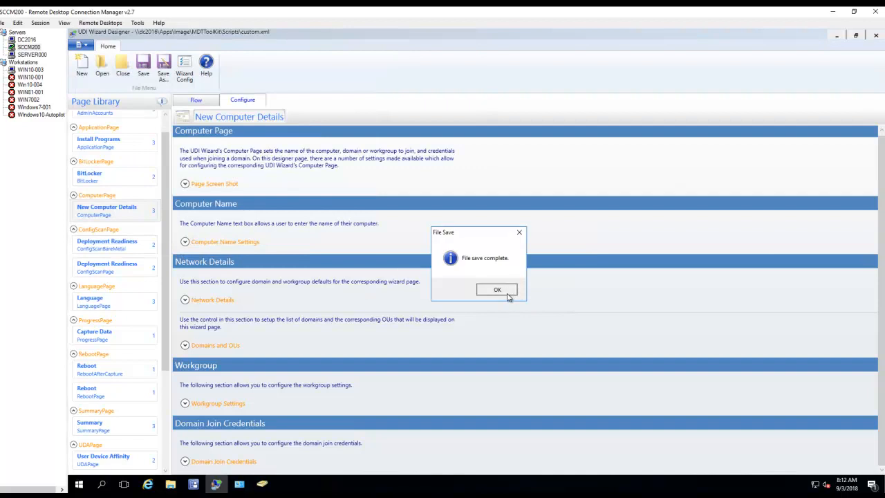
click(507, 293)
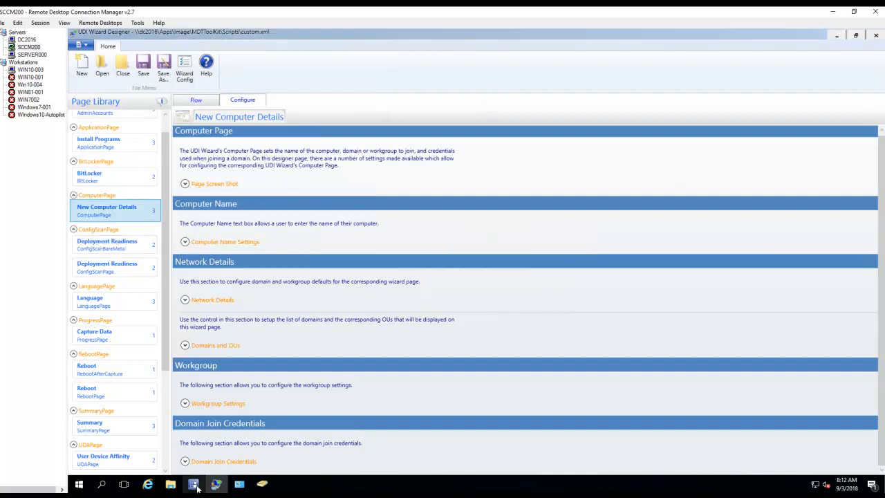
Step: Switch to the Configuration Manager console and update the MDT Toolkit Package on all distribution points
mouse_move(196, 487)
click(184, 466)
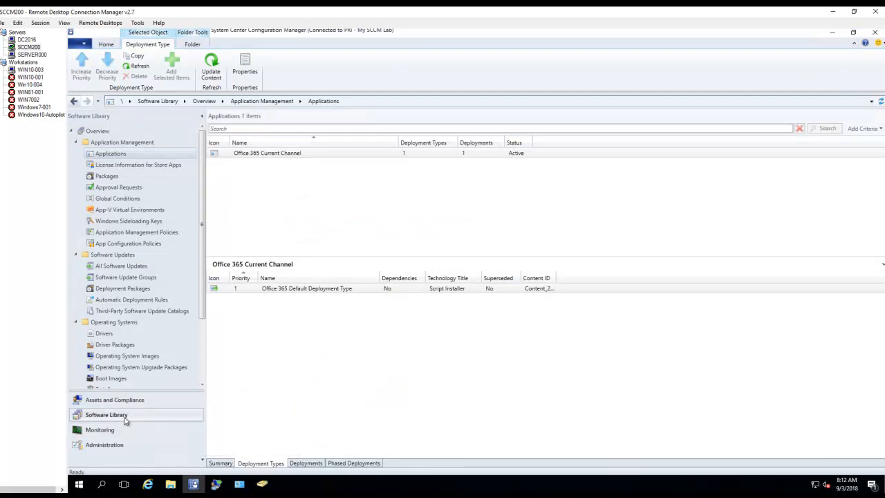
click(107, 176)
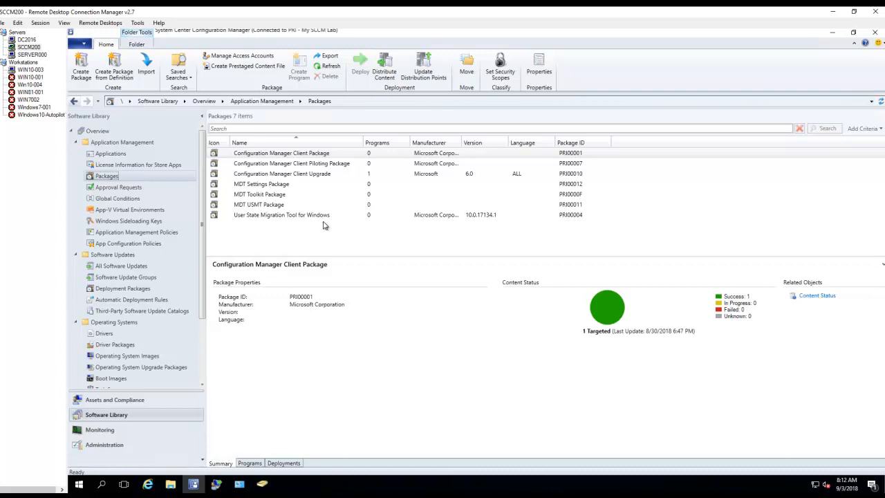
click(279, 198)
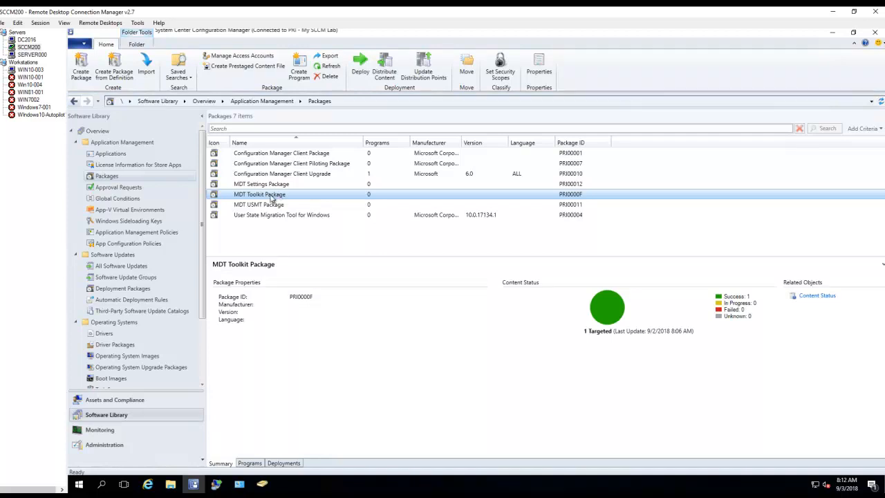
right_click(261, 200)
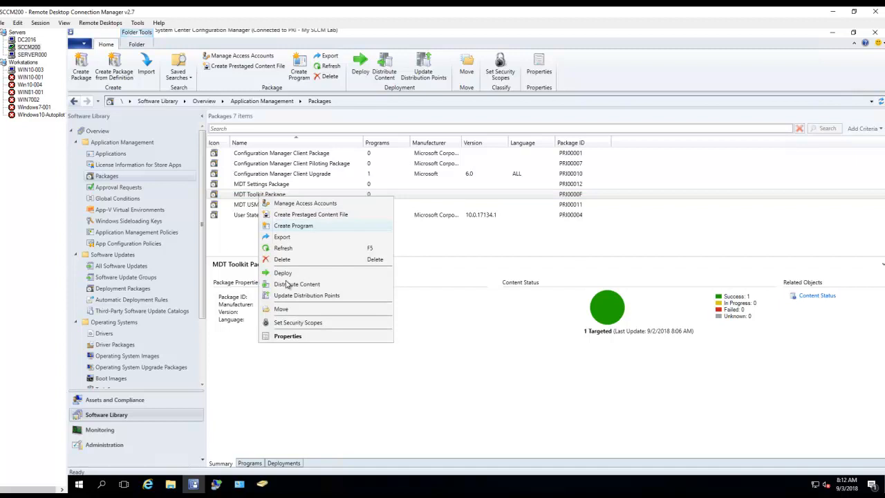
click(328, 296)
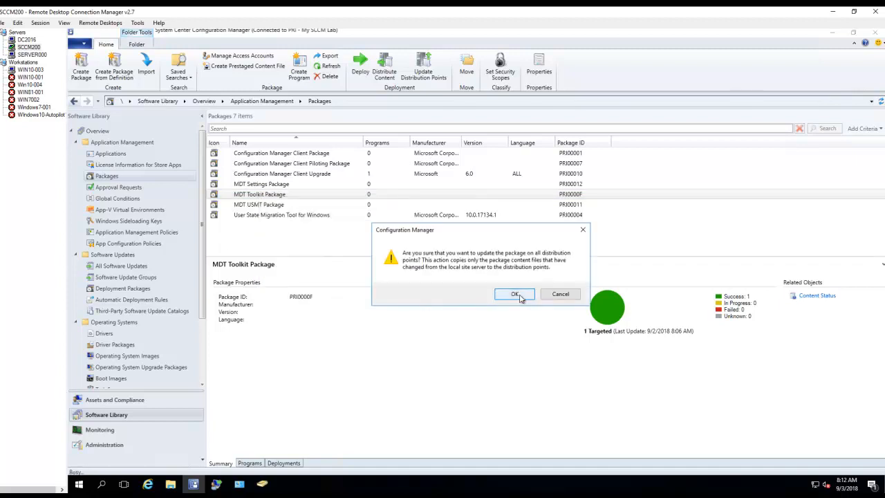
click(518, 296)
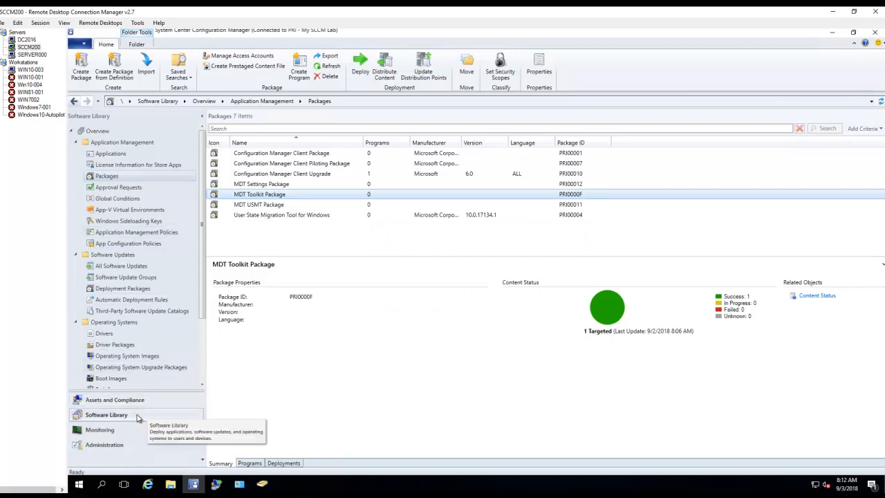
Step: Open the Win10 Pro MDT Task Sequence User Driven 1.0 for editing and check its Use Toolkit Package and Set Variable for Wizard steps
click(202, 349)
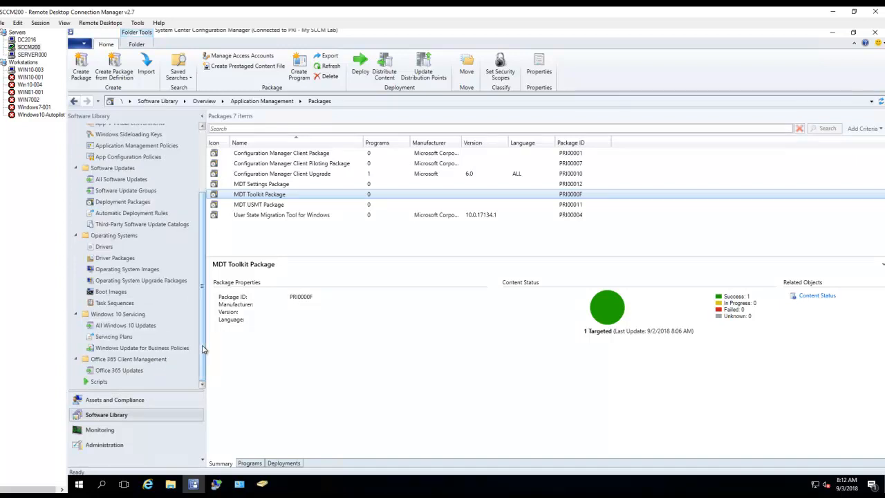
click(128, 304)
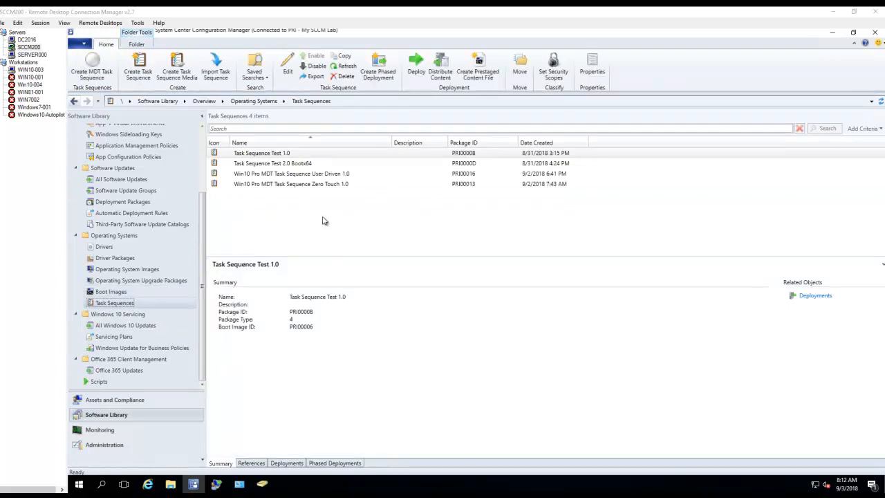
click(335, 175)
right_click(334, 175)
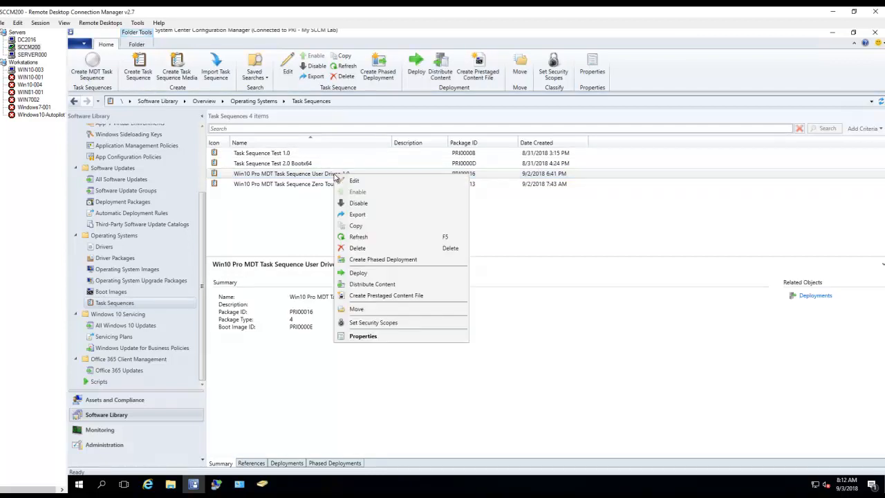
click(358, 182)
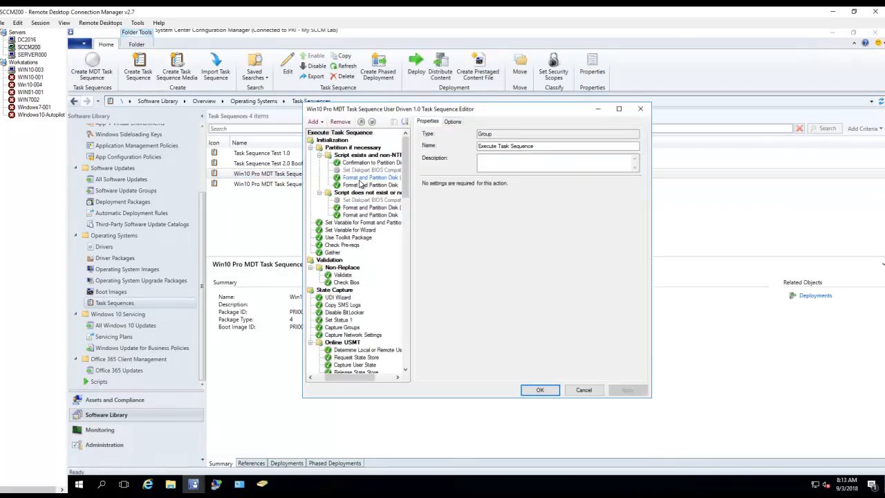
click(361, 238)
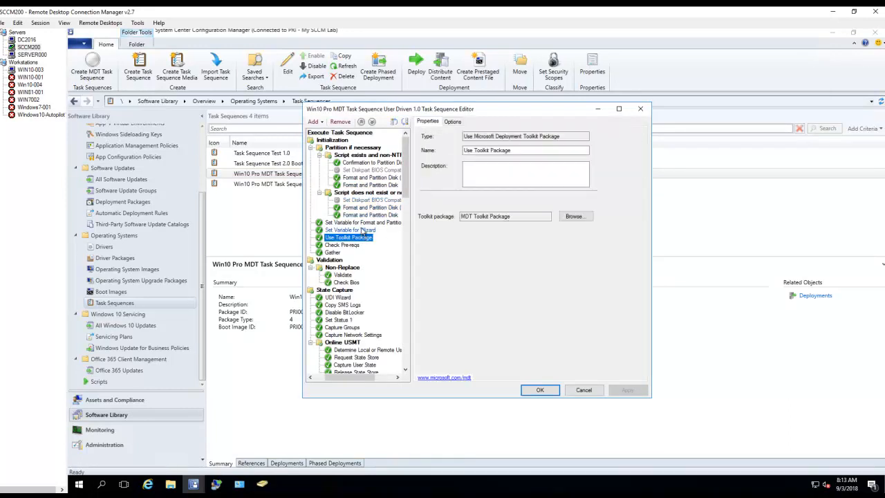
click(362, 230)
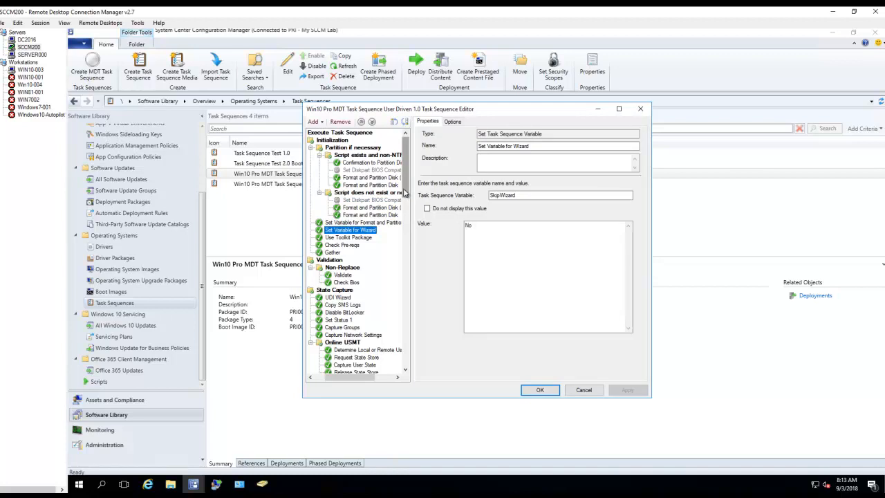
Step: Change the definition parameter in the State Capture UDI Wizard command line to /definition:custom.xml and save the task sequence
drag(404, 194, 401, 216)
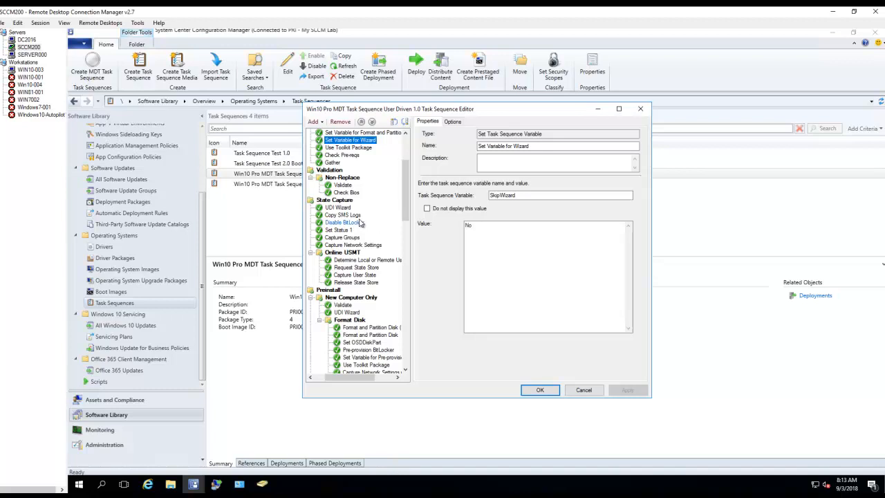
click(339, 207)
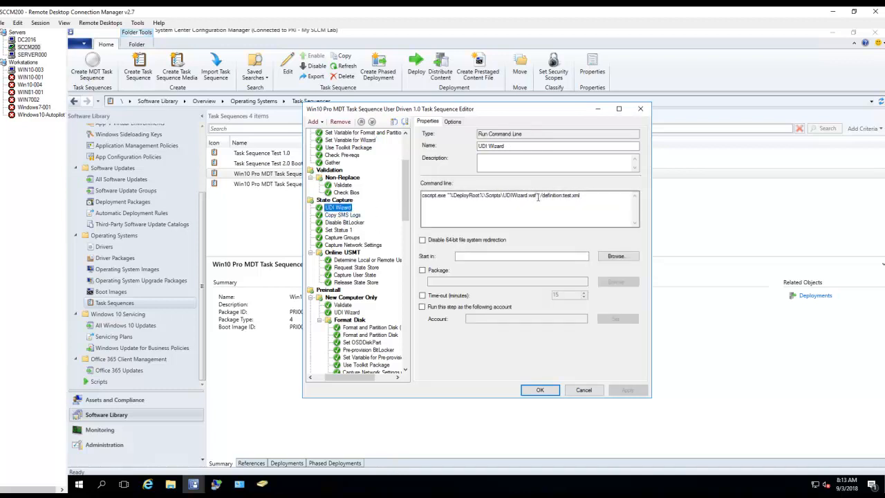
drag(539, 197, 599, 188)
key(ctrl+c)
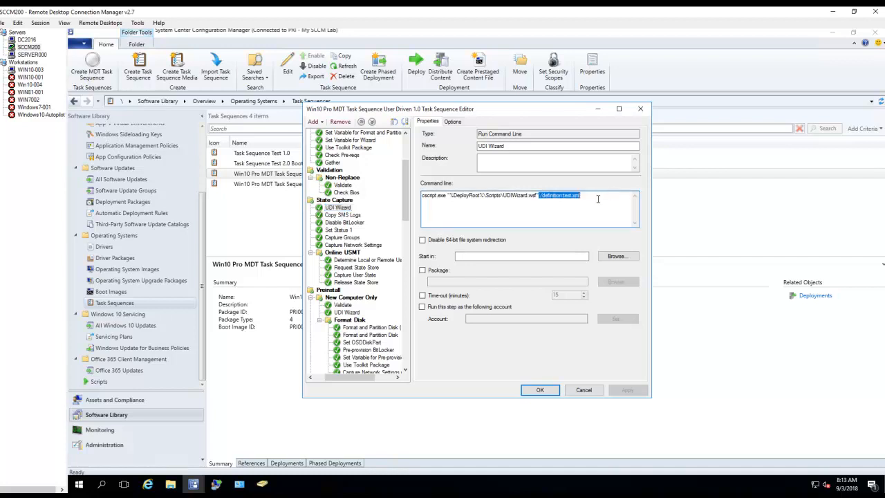
key(Delete)
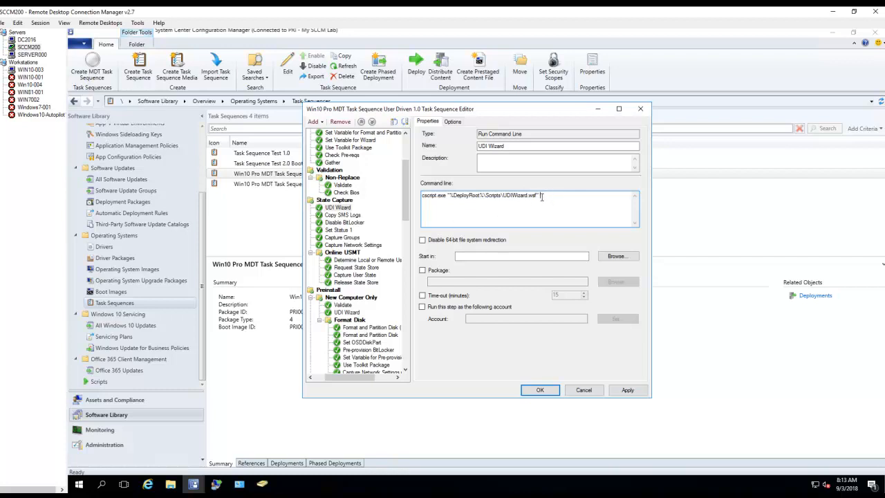
key(ctrl+v)
click(629, 391)
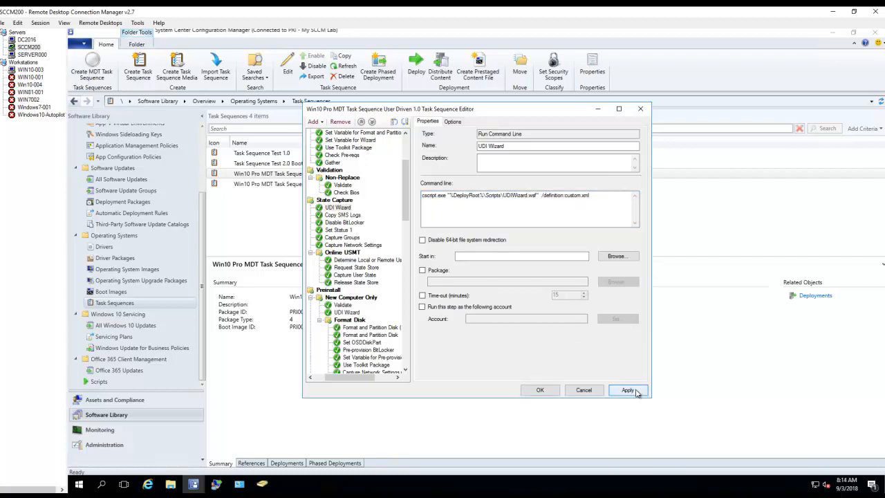
click(540, 391)
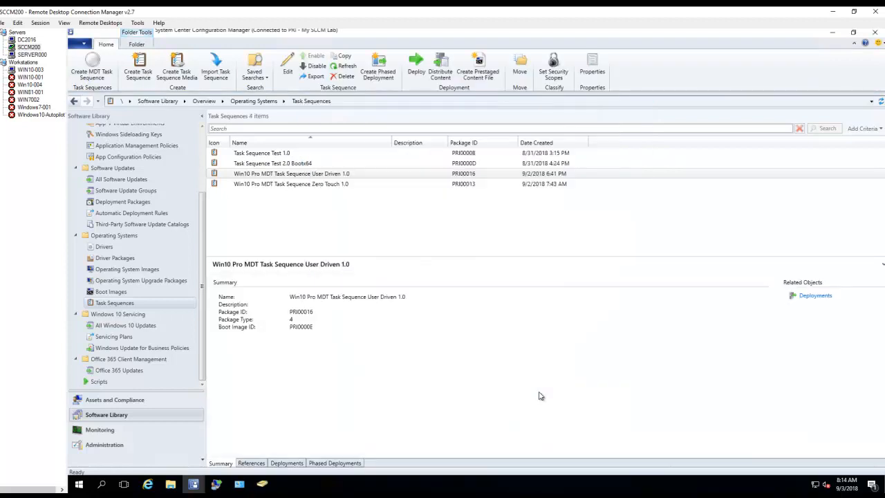